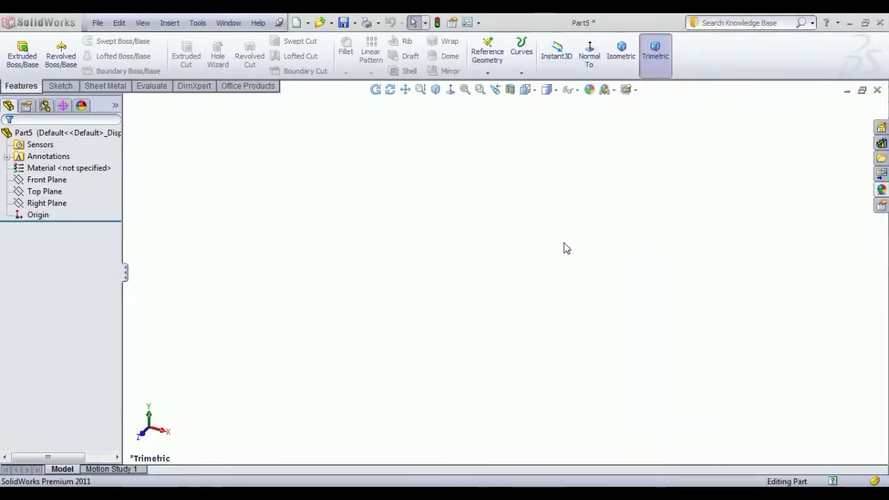
- Start a sketch on the Right Plane and draw a circle centred on the origin
{"action": "left_click", "coordinate": [43, 203]}
{"action": "left_click", "coordinate": [44, 191], "text": "ctrl"}
{"action": "left_click", "coordinate": [66, 182]}
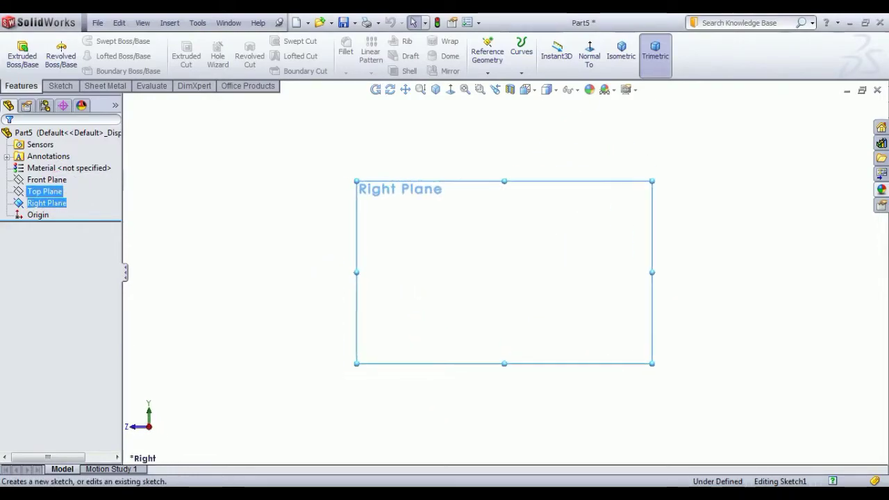
{"action": "left_click", "coordinate": [101, 42]}
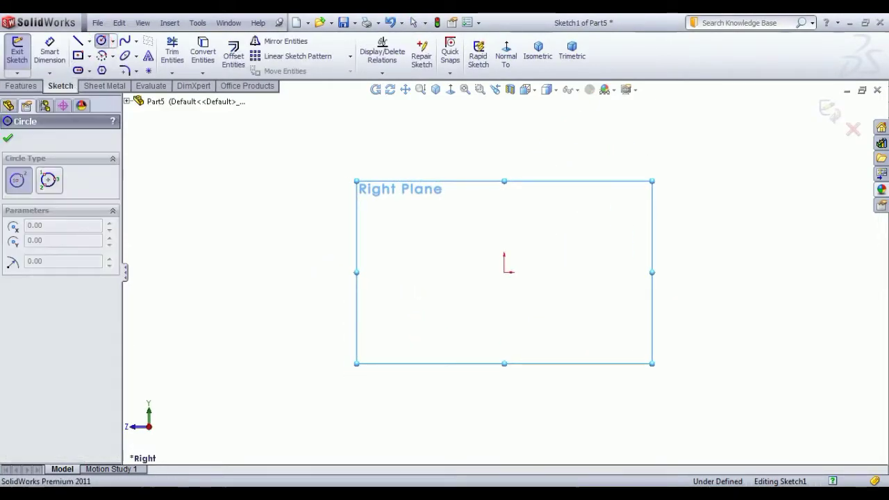
{"action": "left_click", "coordinate": [504, 272]}
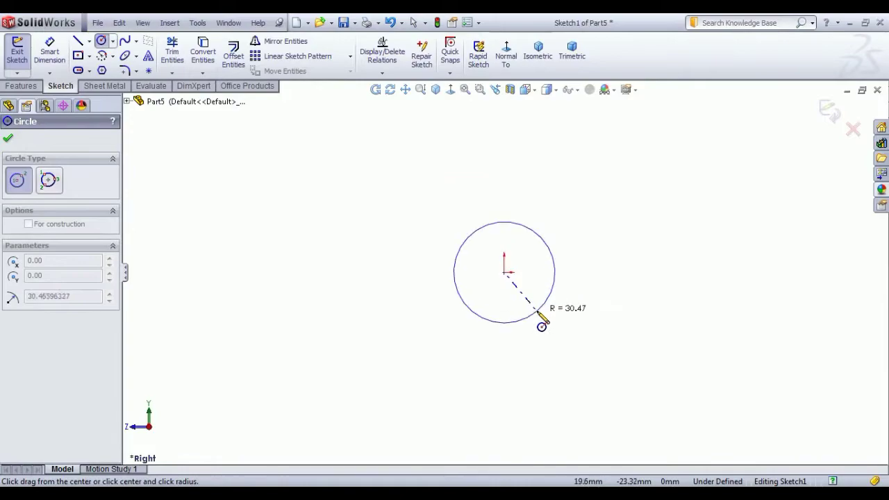
{"action": "left_click", "coordinate": [533, 313]}
- Dimension the circle to 10 mm diameter and exit the sketch
{"action": "left_click", "coordinate": [50, 52]}
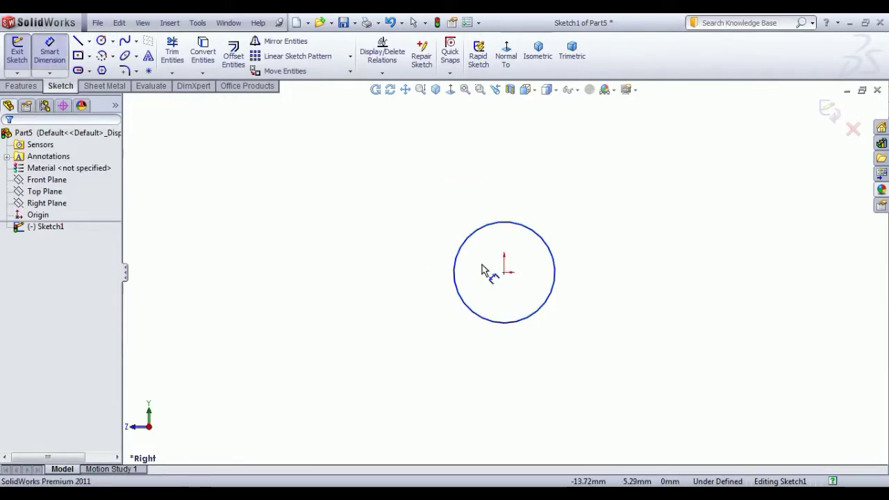
{"action": "left_click", "coordinate": [456, 269]}
{"action": "left_click", "coordinate": [422, 288]}
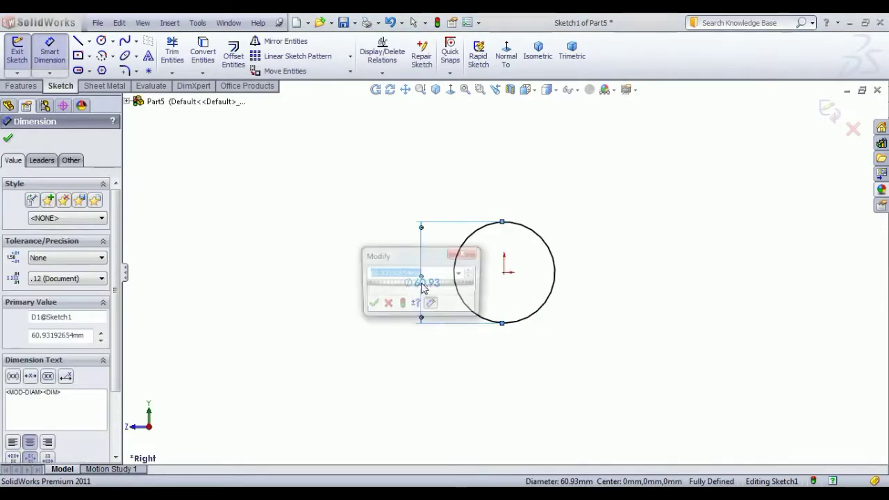
{"action": "type", "text": "10"}
{"action": "key", "text": "Return"}
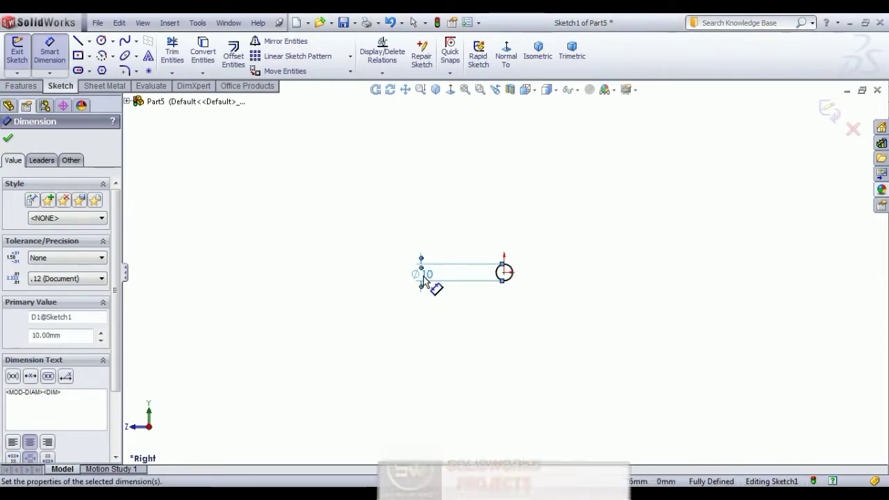
{"action": "left_click_drag", "start_coordinate": [422, 286], "coordinate": [479, 286]}
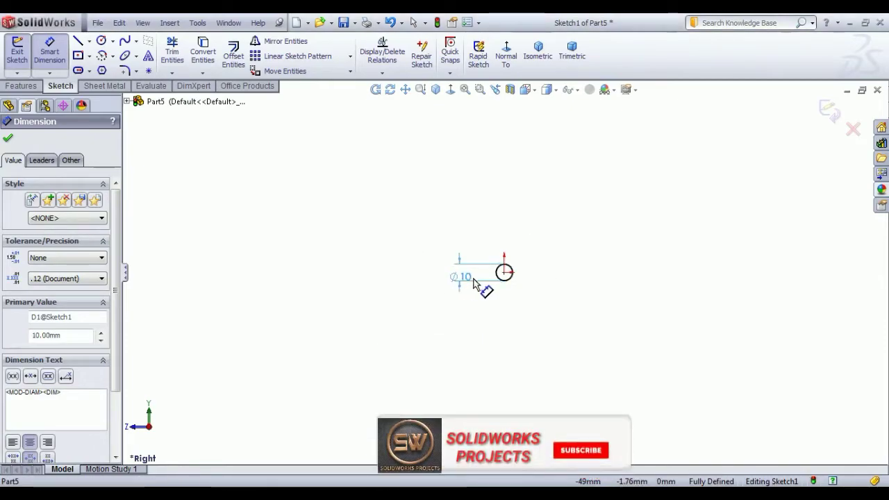
{"action": "right_click", "coordinate": [402, 246]}
{"action": "left_click", "coordinate": [419, 246]}
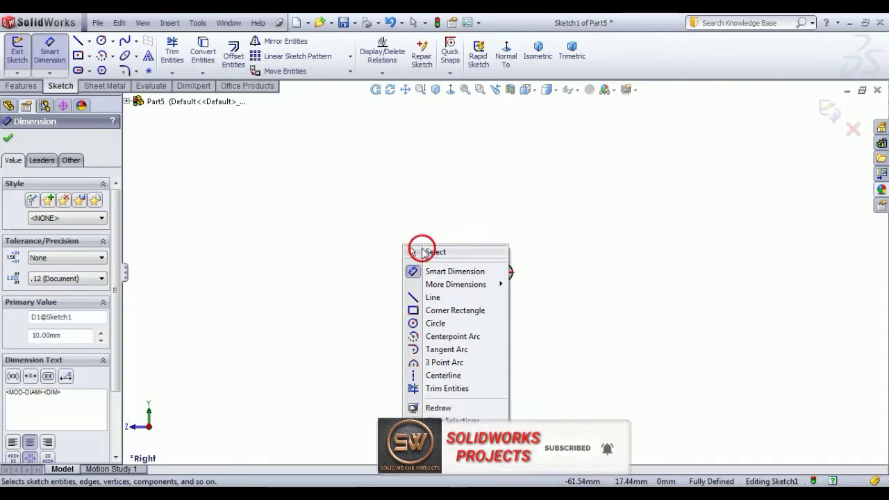
{"action": "left_click", "coordinate": [28, 48]}
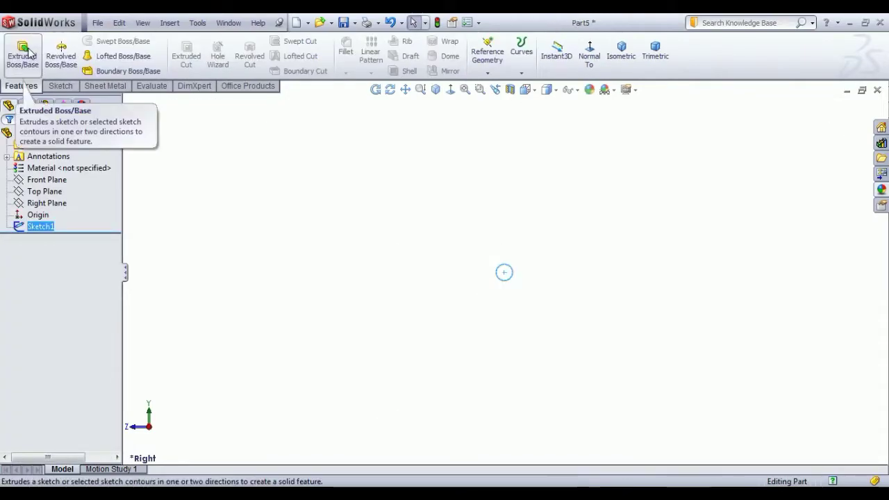
- Extrude the 10 mm circle 3 mm blind as Boss-Extrude1
{"action": "left_click", "coordinate": [27, 50]}
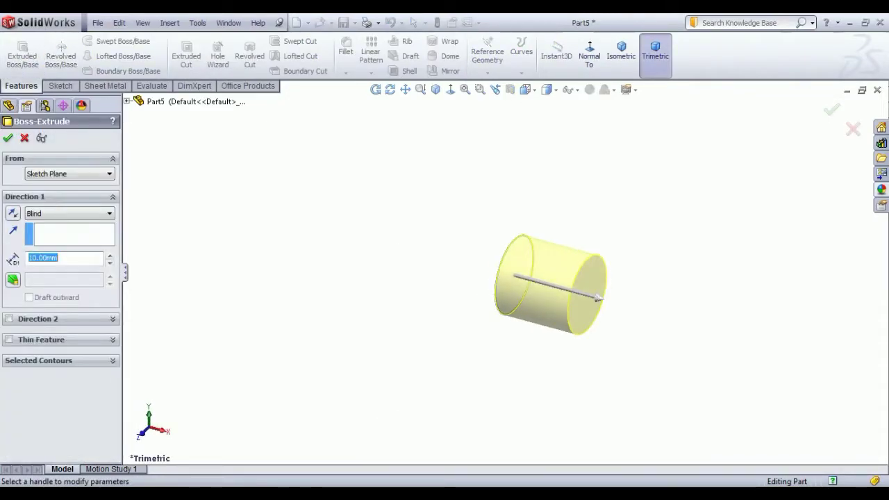
{"action": "type", "text": "3"}
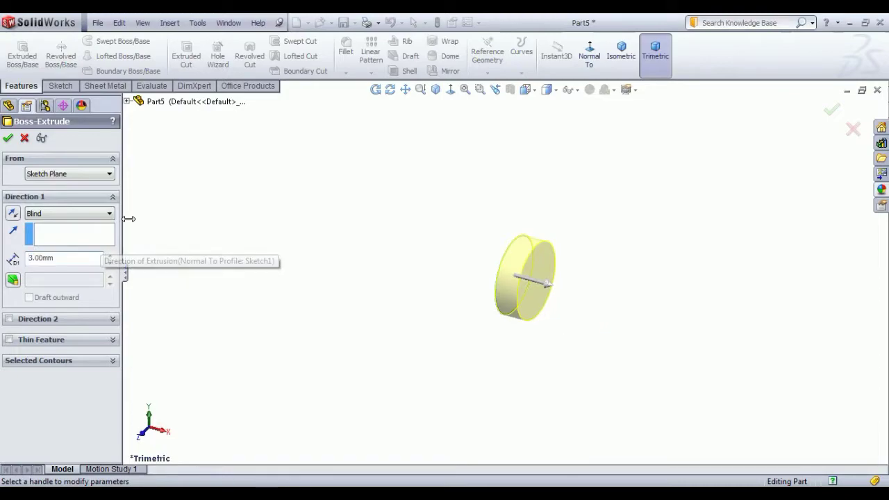
{"action": "left_click", "coordinate": [8, 139]}
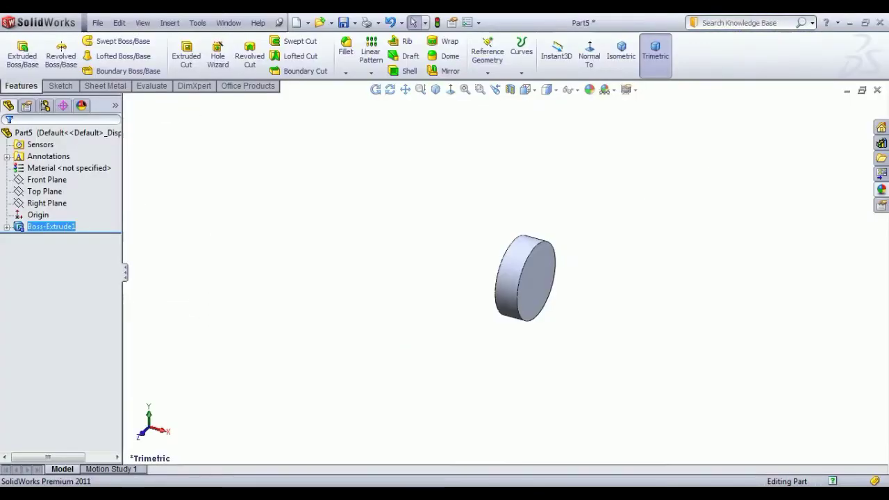
- Start a sketch on the disc's front face, viewed normal to it, with an origin-centred circle
{"action": "left_click", "coordinate": [527, 291]}
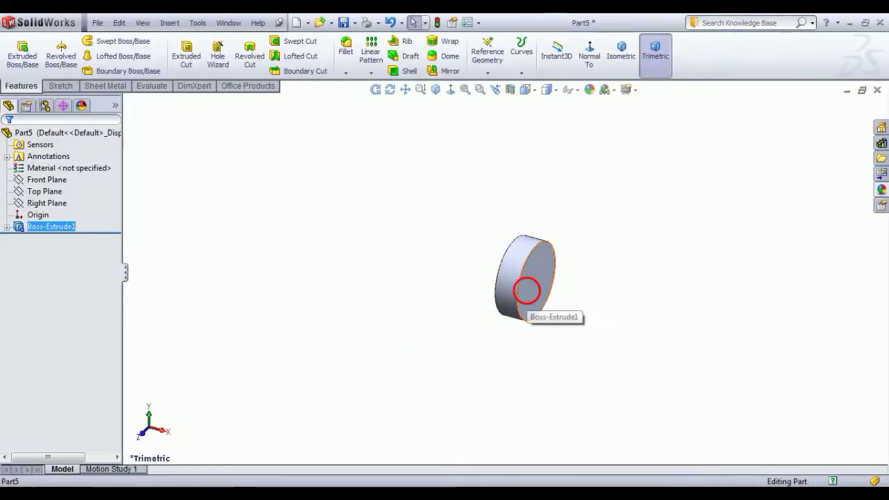
{"action": "left_click", "coordinate": [589, 249]}
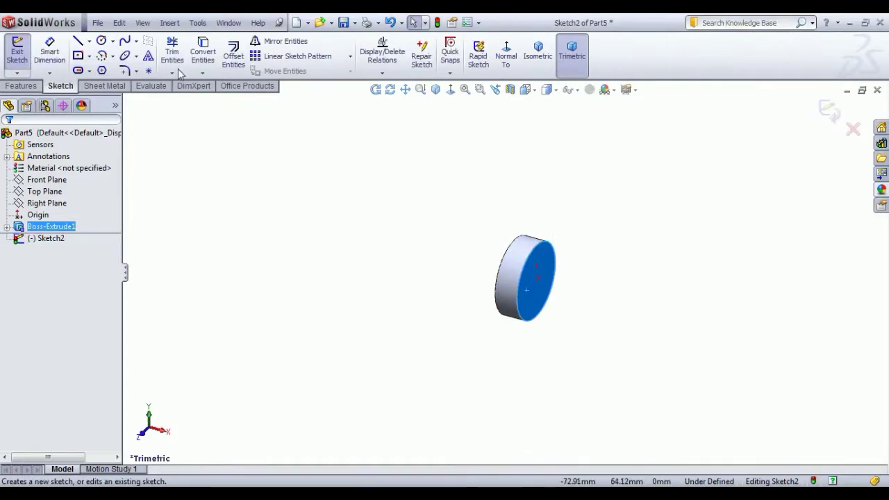
{"action": "left_click", "coordinate": [101, 42]}
{"action": "left_click", "coordinate": [506, 53]}
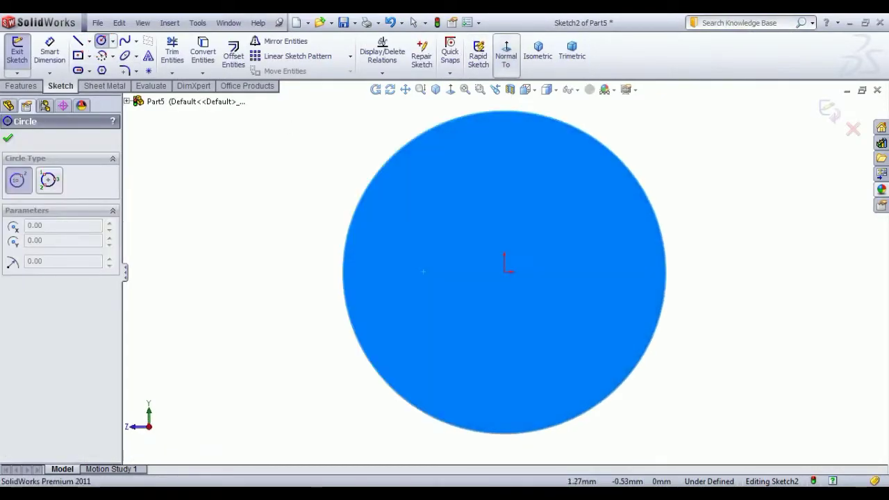
{"action": "left_click", "coordinate": [505, 273]}
{"action": "left_click", "coordinate": [451, 272]}
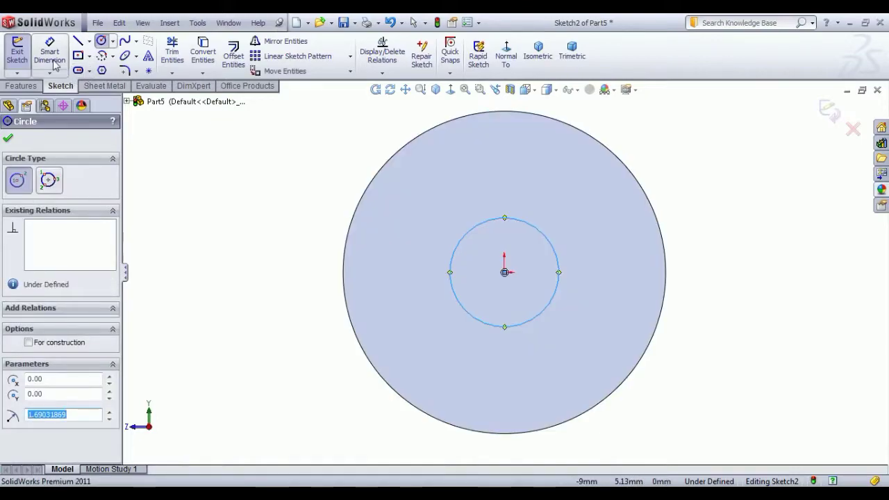
- Dimension the small circle to 5 mm diameter
{"action": "left_click", "coordinate": [53, 60]}
{"action": "left_click", "coordinate": [449, 274]}
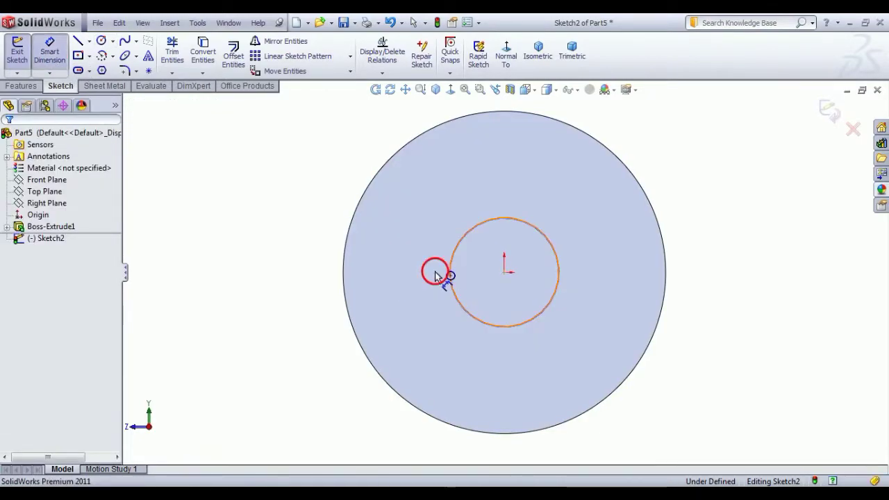
{"action": "left_click", "coordinate": [310, 276]}
{"action": "type", "text": "5"}
{"action": "key", "text": "Return"}
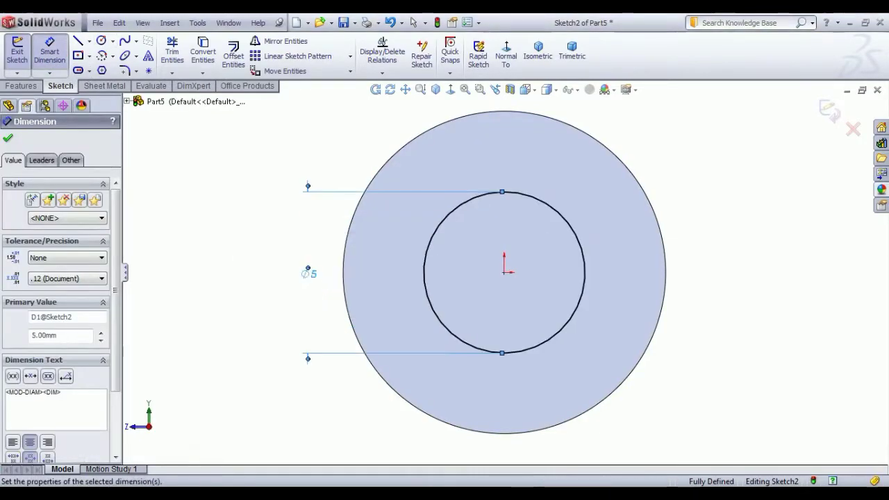
- Exit the sketch and extrude the 5 mm circle 18.5 mm into the shaft, viewed isometrically
{"action": "left_click", "coordinate": [17, 51]}
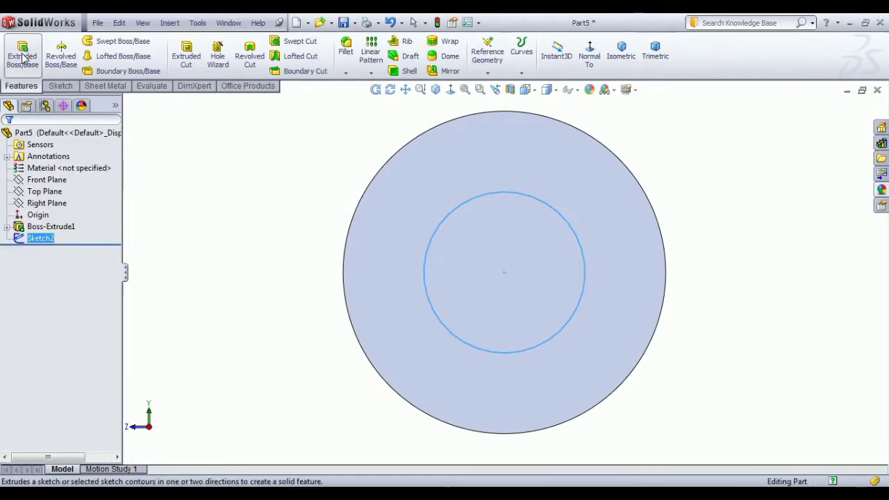
{"action": "left_click", "coordinate": [40, 62]}
{"action": "left_click", "coordinate": [621, 52]}
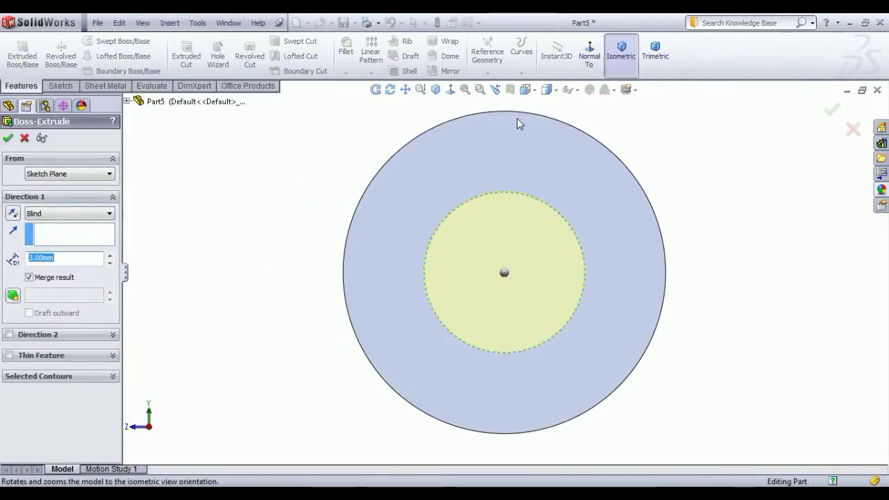
{"action": "type", "text": "18.5"}
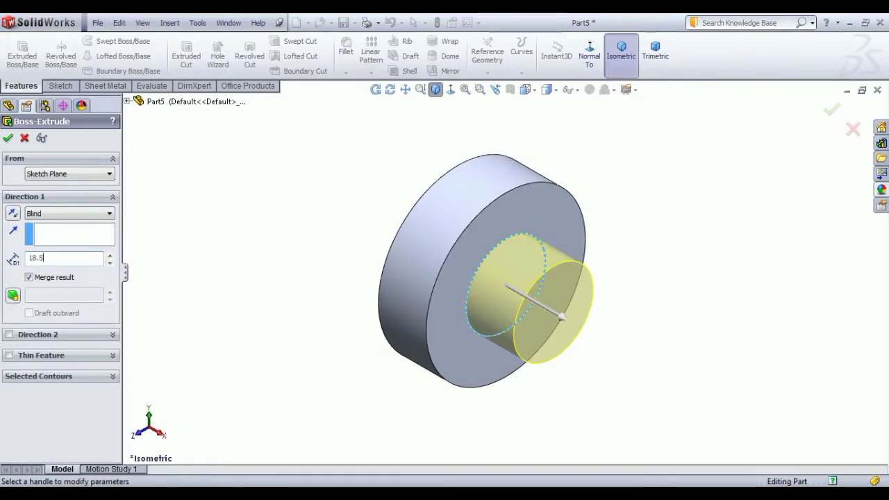
{"action": "key", "text": "Return"}
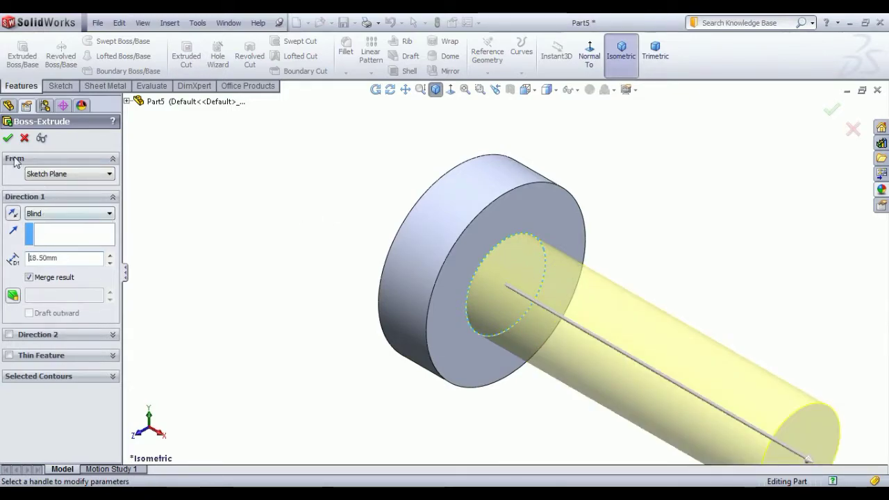
{"action": "key", "text": "Return"}
{"action": "key", "text": "f"}
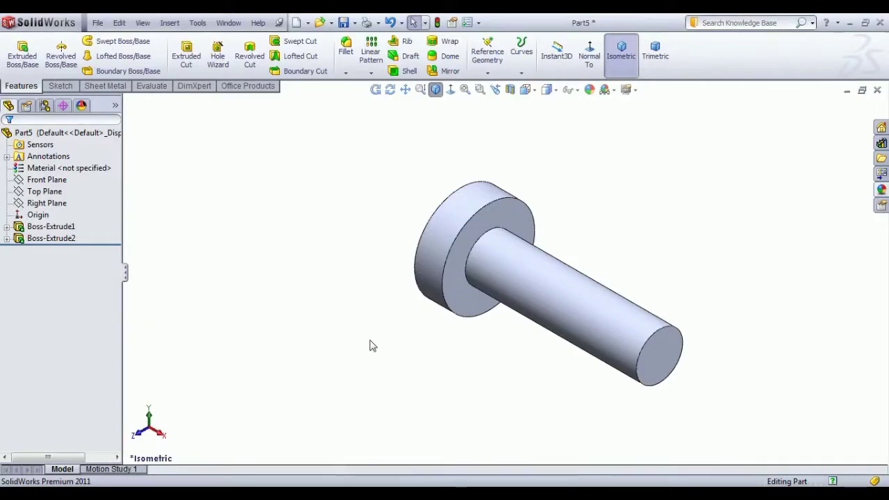
- Sketch a closed right triangle on the Front Plane at the shaft's right end
{"action": "left_click", "coordinate": [33, 183]}
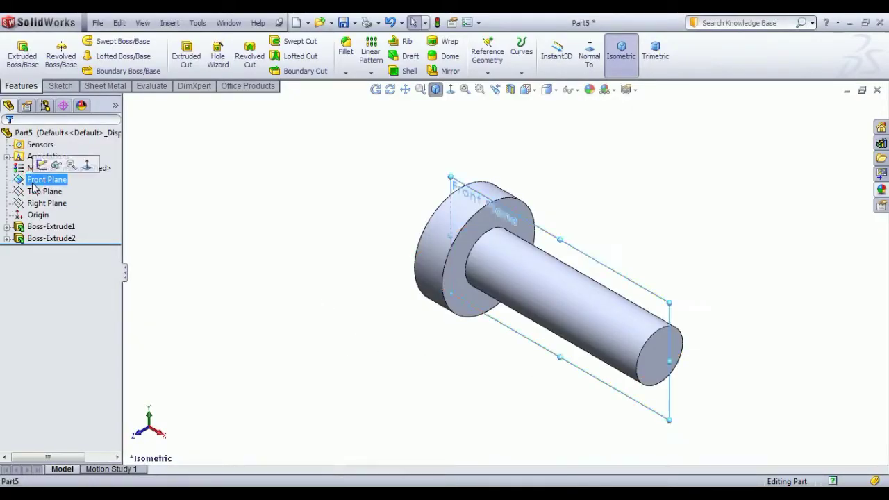
{"action": "left_click", "coordinate": [41, 165]}
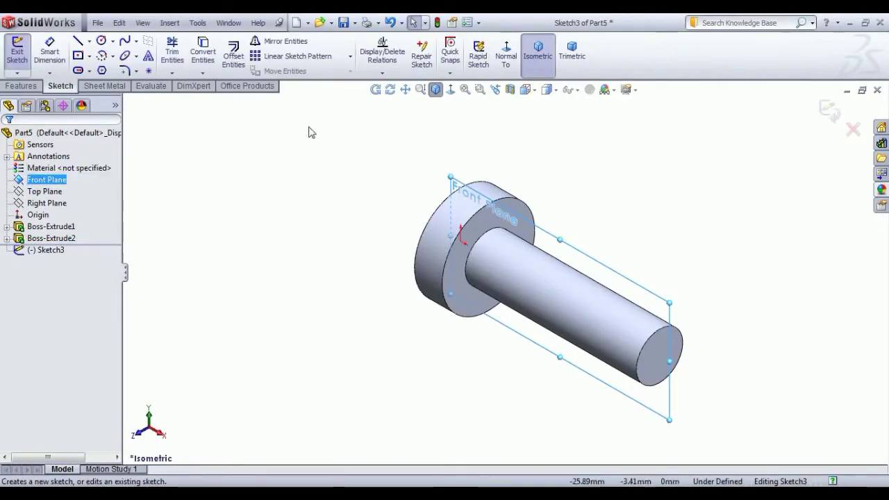
{"action": "left_click", "coordinate": [500, 53]}
{"action": "scroll", "coordinate": [783, 264], "scroll_direction": "down", "scroll_amount": 2}
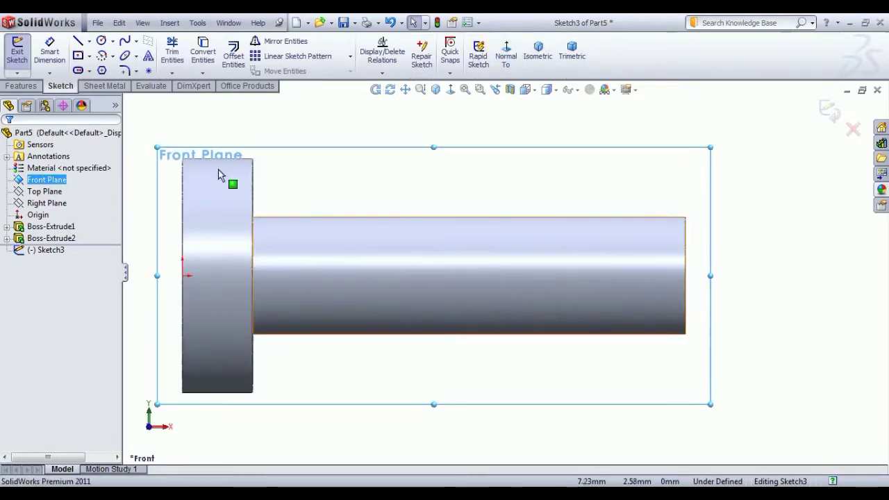
{"action": "left_click", "coordinate": [78, 41]}
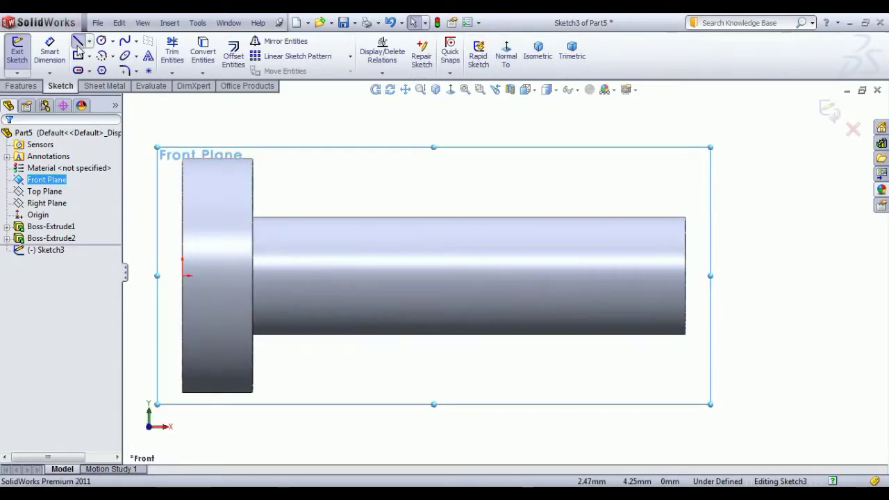
{"action": "left_click", "coordinate": [686, 276]}
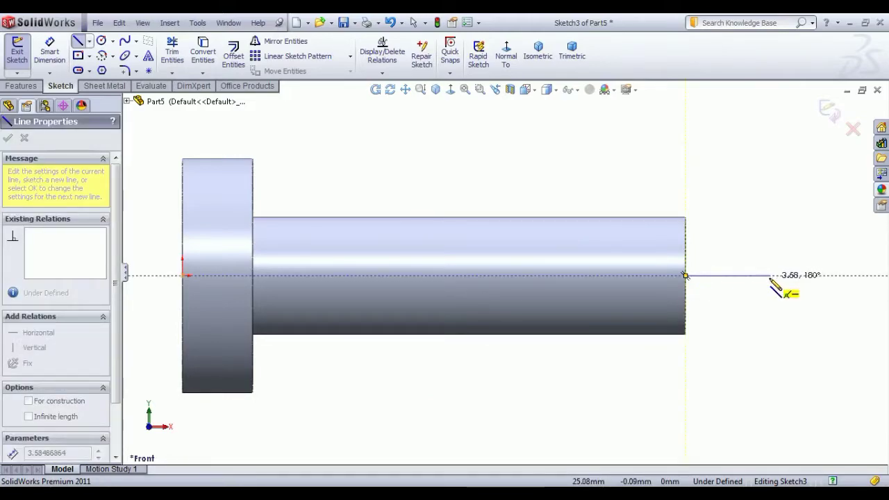
{"action": "left_click", "coordinate": [769, 276]}
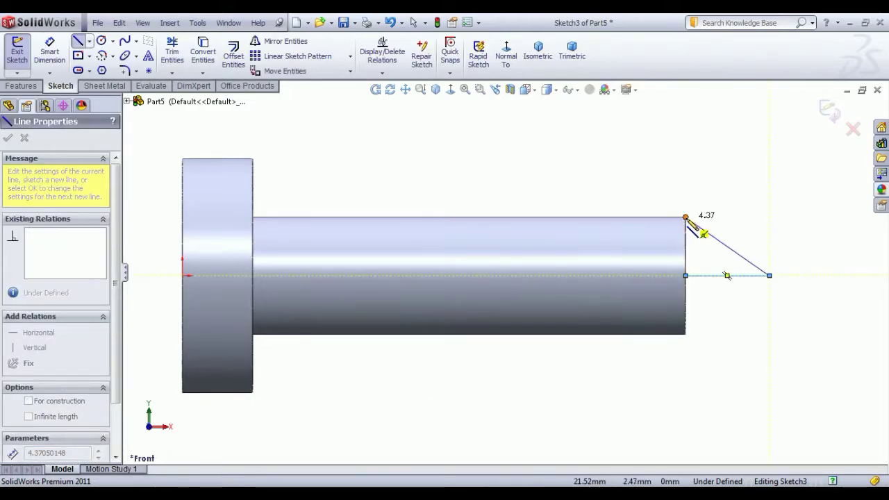
{"action": "left_click", "coordinate": [685, 218]}
{"action": "left_click", "coordinate": [686, 275]}
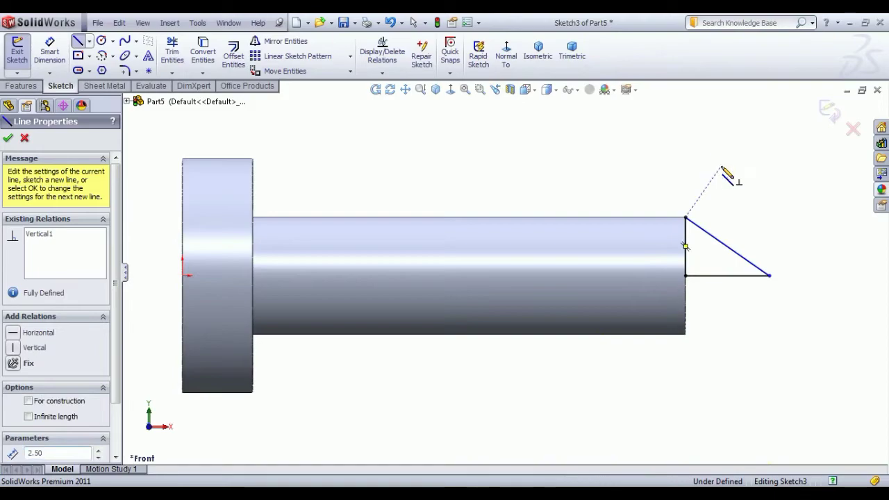
{"action": "right_click", "coordinate": [730, 177]}
{"action": "left_click", "coordinate": [740, 179]}
- Dimension the sloped edge 45° to the horizontal edge and discard the redundant 2.50 length
{"action": "left_click", "coordinate": [50, 55]}
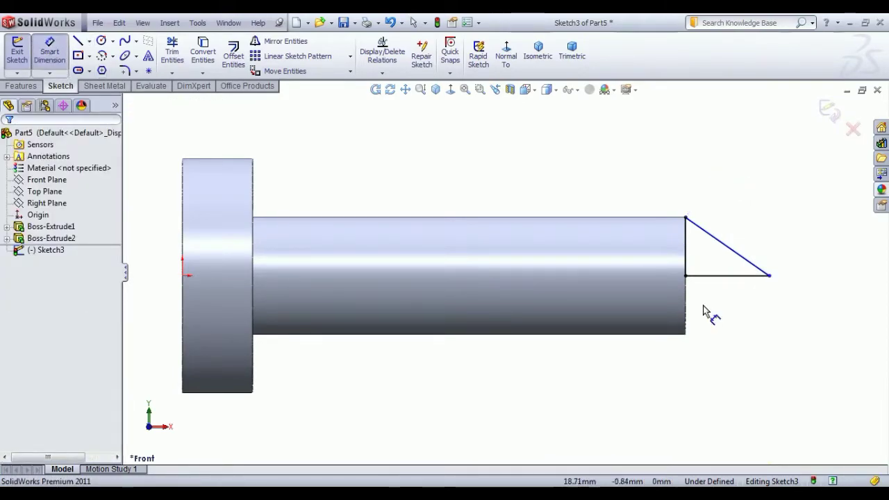
{"action": "left_click", "coordinate": [743, 258]}
{"action": "left_click", "coordinate": [724, 276]}
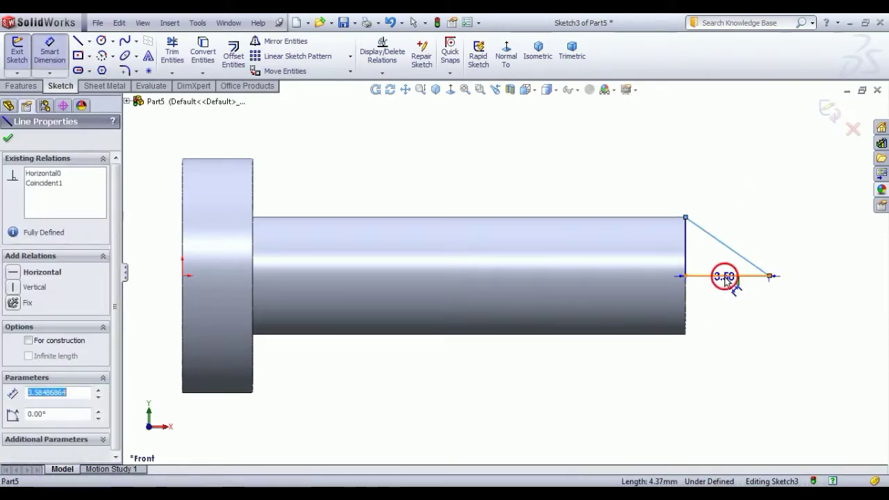
{"action": "left_click", "coordinate": [638, 216]}
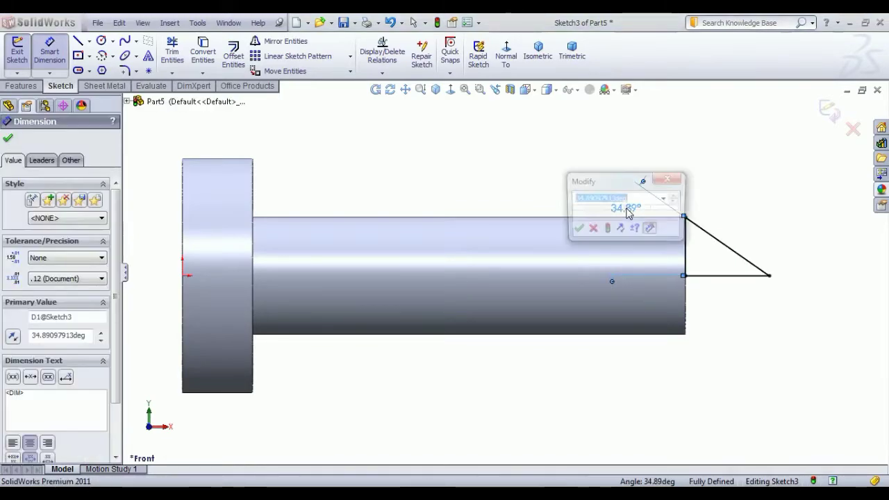
{"action": "type", "text": "45"}
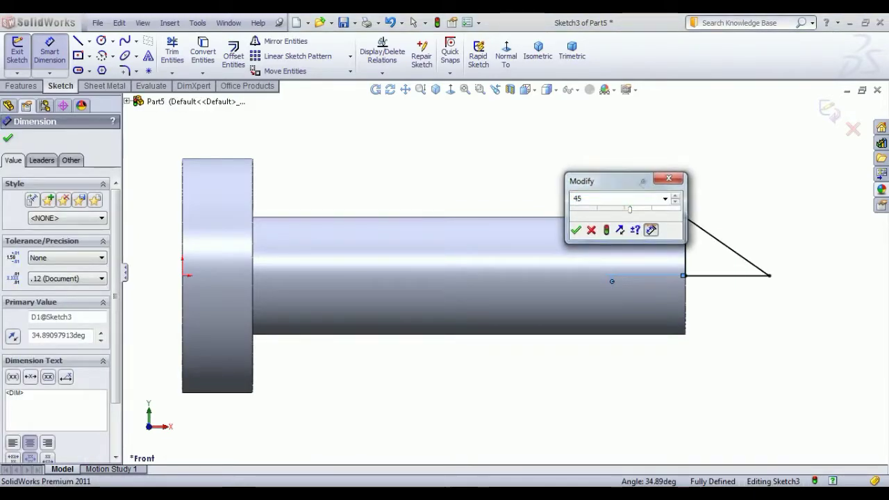
{"action": "key", "text": "Return"}
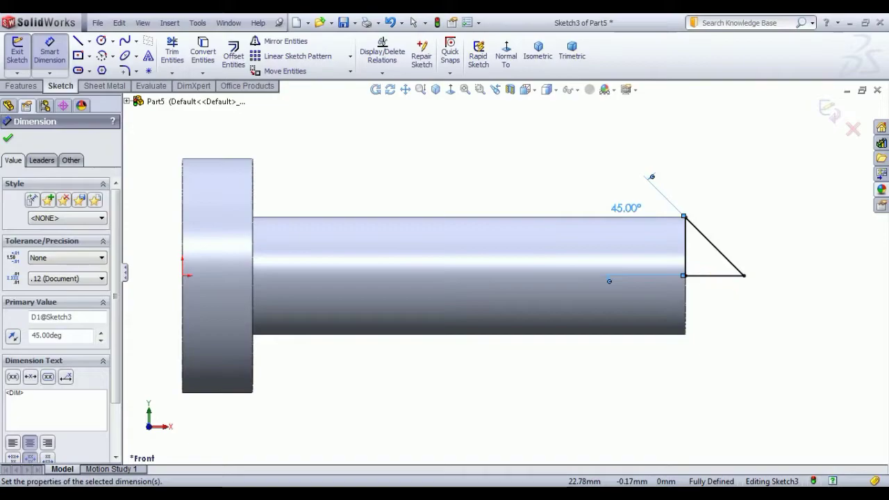
{"action": "left_click", "coordinate": [720, 281]}
{"action": "left_click", "coordinate": [726, 276]}
{"action": "left_click", "coordinate": [715, 326]}
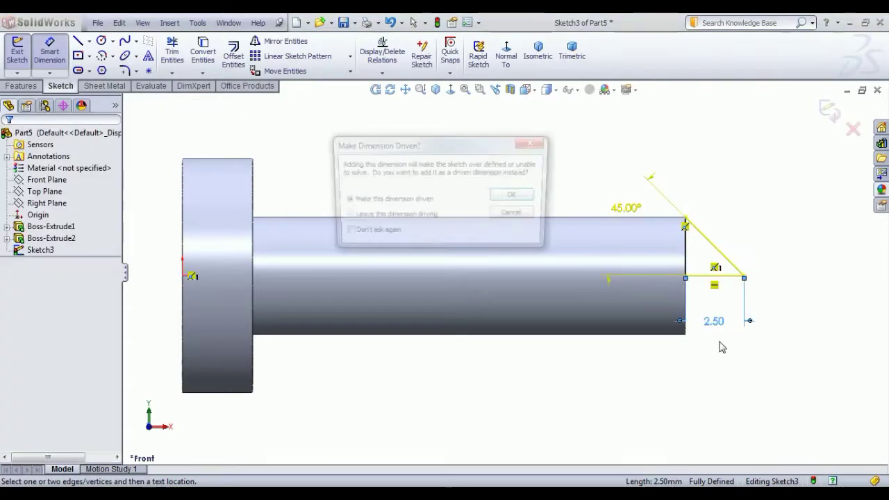
{"action": "left_click", "coordinate": [516, 215]}
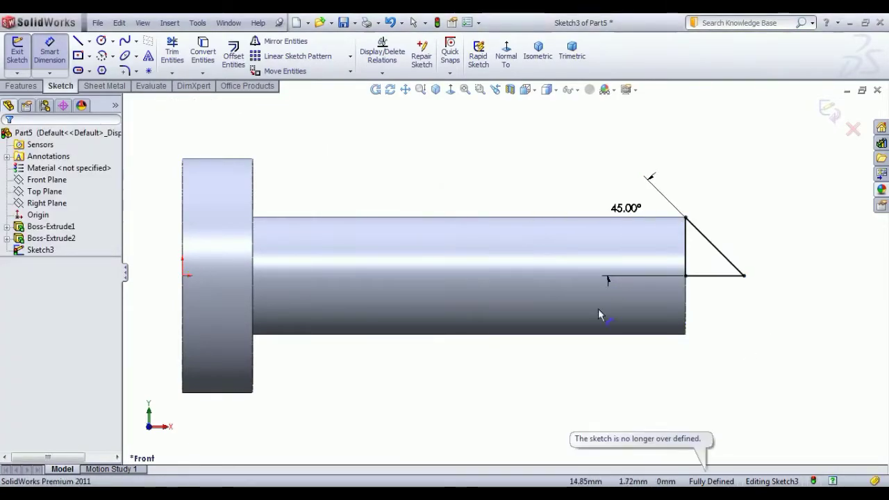
{"action": "right_click", "coordinate": [298, 167]}
{"action": "left_click", "coordinate": [309, 165]}
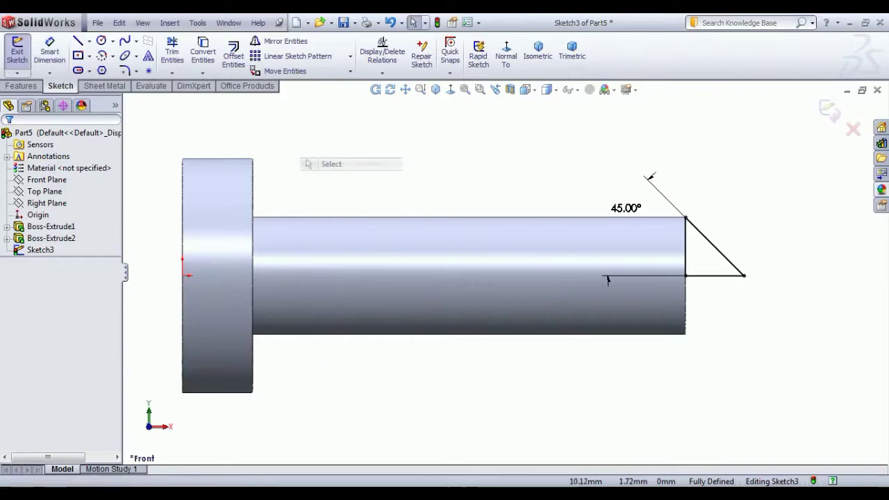
- Revolve the triangle 360° about its horizontal edge into a cone tip, then orbit to inspect
{"action": "left_click", "coordinate": [12, 60]}
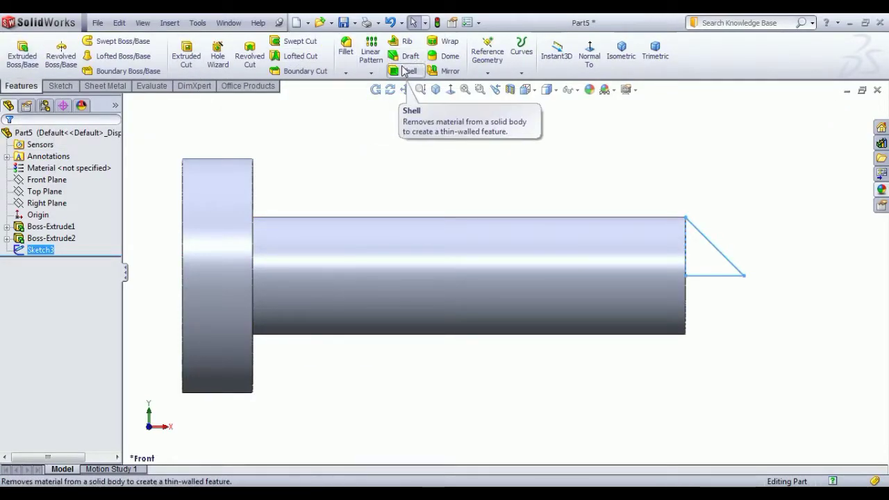
{"action": "left_click", "coordinate": [61, 54]}
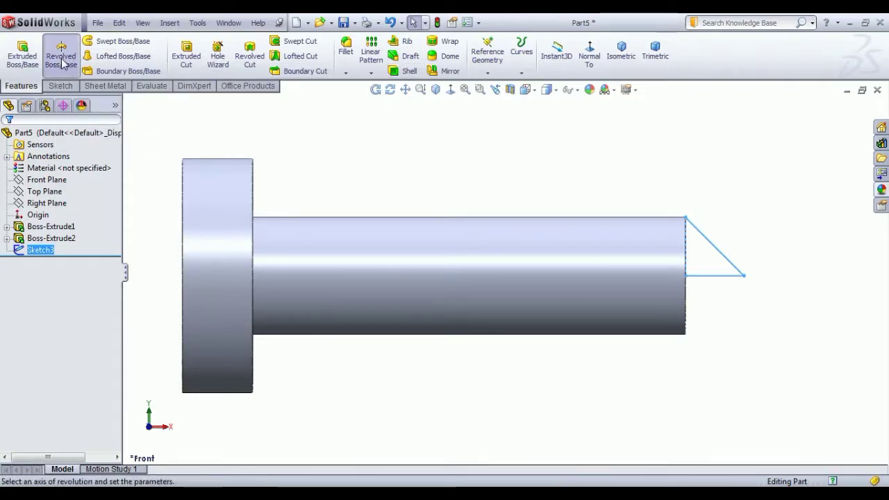
{"action": "left_click", "coordinate": [710, 277]}
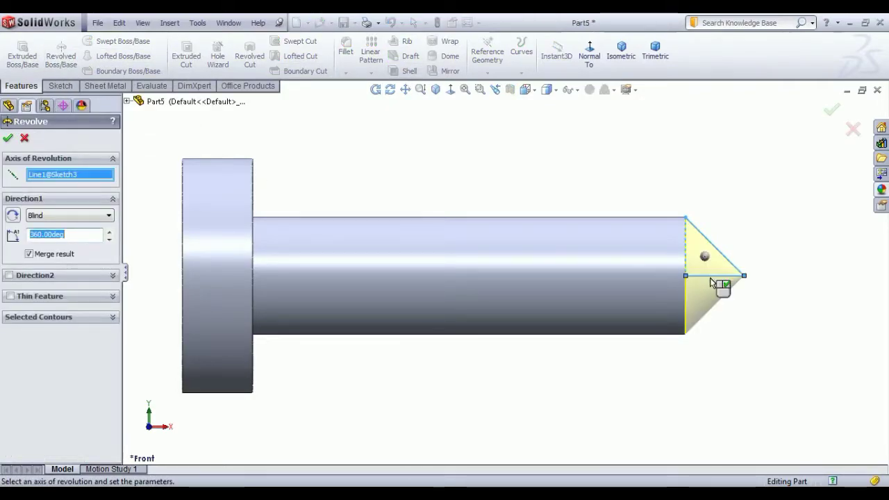
{"action": "left_click", "coordinate": [10, 139]}
{"action": "middle_click_drag", "start_coordinate": [750, 353], "coordinate": [727, 366]}
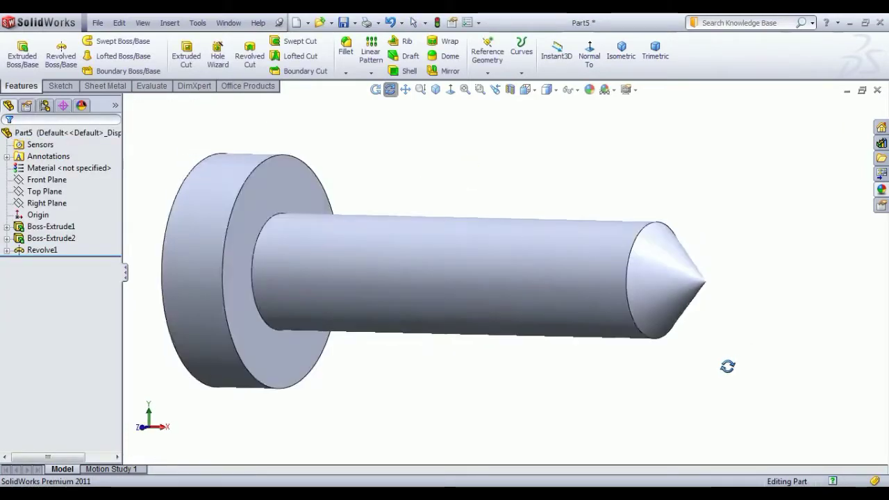
{"action": "mouse_move", "coordinate": [727, 366]}
{"action": "left_mouse_down"}
{"action": "mouse_move", "coordinate": [708, 383]}
{"action": "mouse_move", "coordinate": [725, 407]}
{"action": "left_mouse_up"}
{"action": "key", "text": "Escape"}
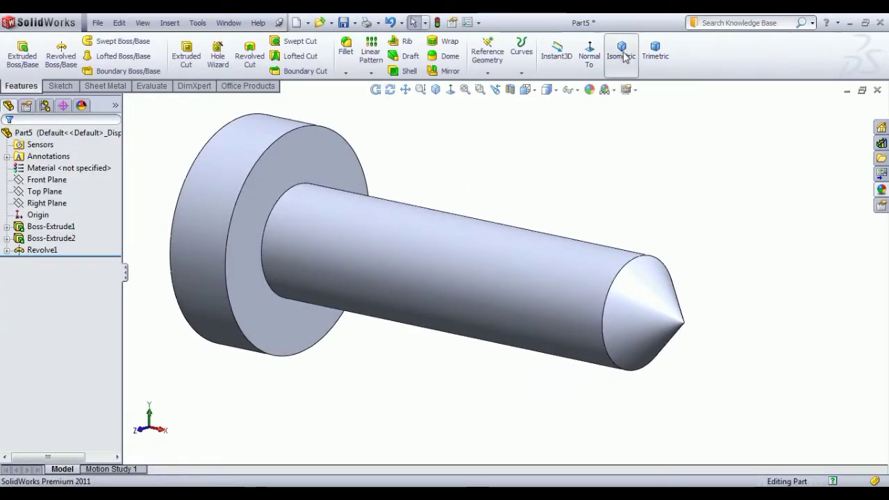
- Show the pin in isometric view and apply the polished aluminum appearance
{"action": "left_click", "coordinate": [622, 52]}
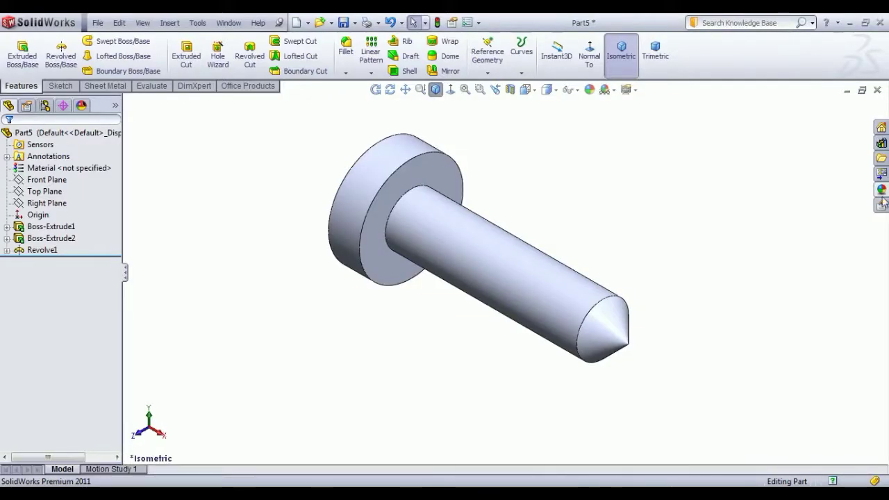
{"action": "left_click", "coordinate": [881, 189]}
{"action": "left_click", "coordinate": [741, 319]}
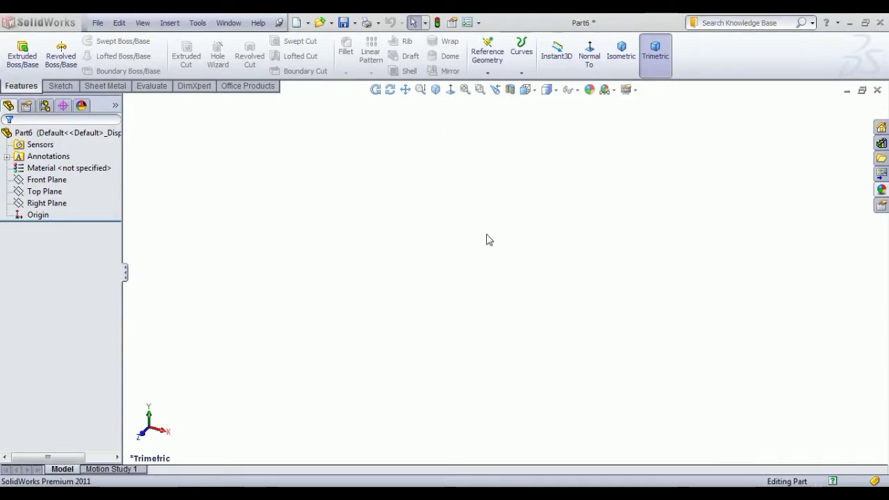
- Start a Front Plane sketch and draw the base bottom, right step, upright side and angled top-right corner
{"action": "left_click", "coordinate": [46, 180]}
{"action": "left_click", "coordinate": [70, 163]}
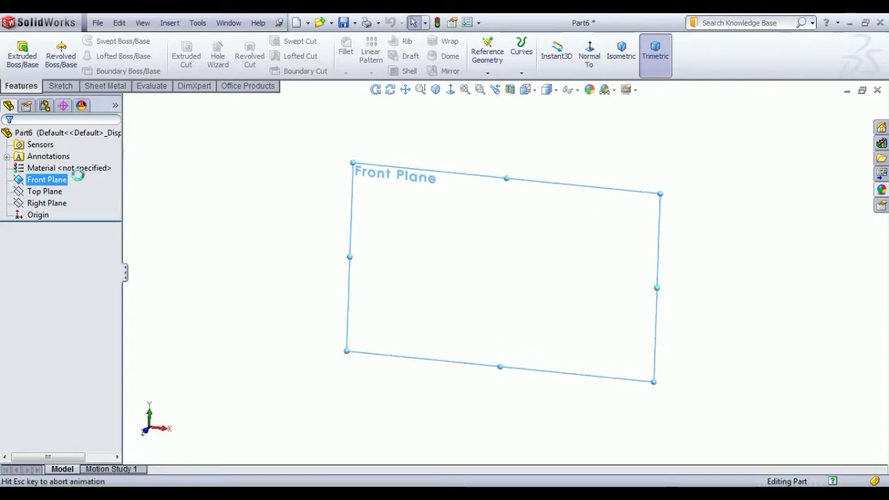
{"action": "left_click", "coordinate": [78, 41]}
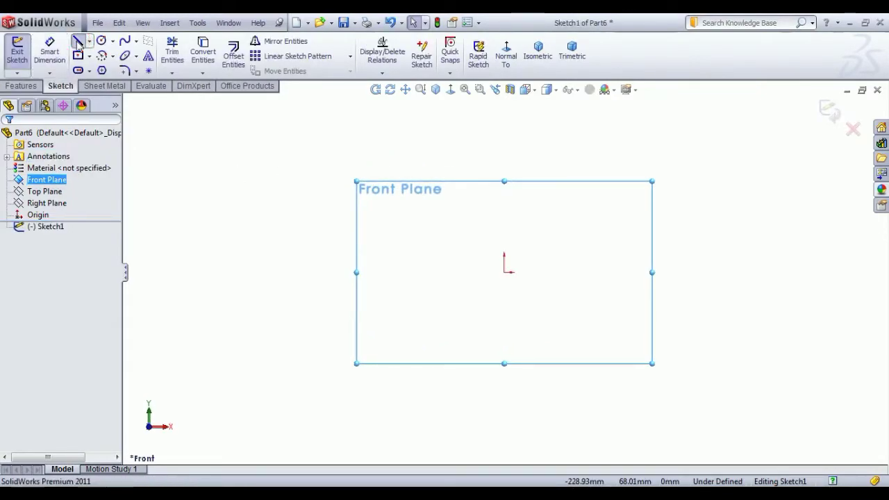
{"action": "left_click", "coordinate": [504, 273]}
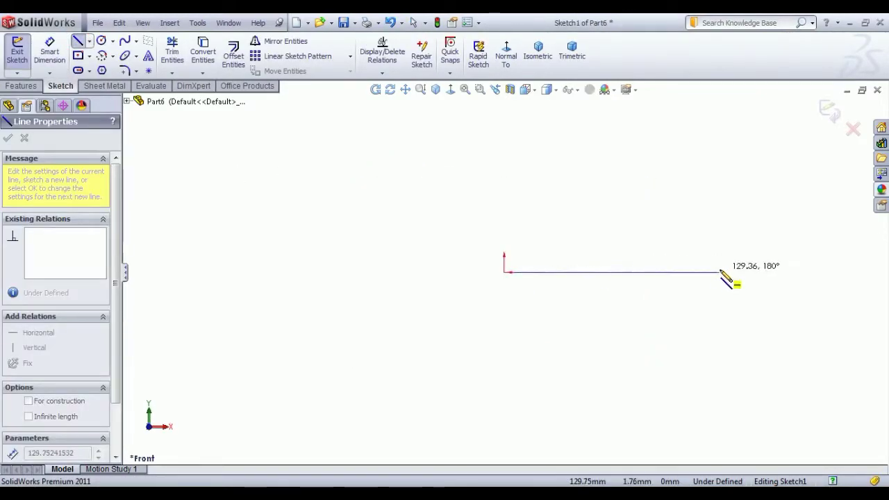
{"action": "left_click", "coordinate": [683, 273]}
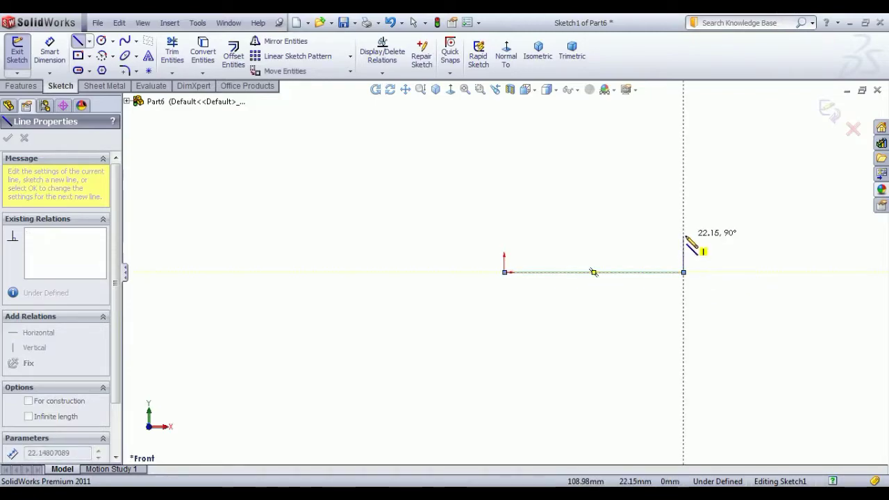
{"action": "left_click", "coordinate": [684, 252]}
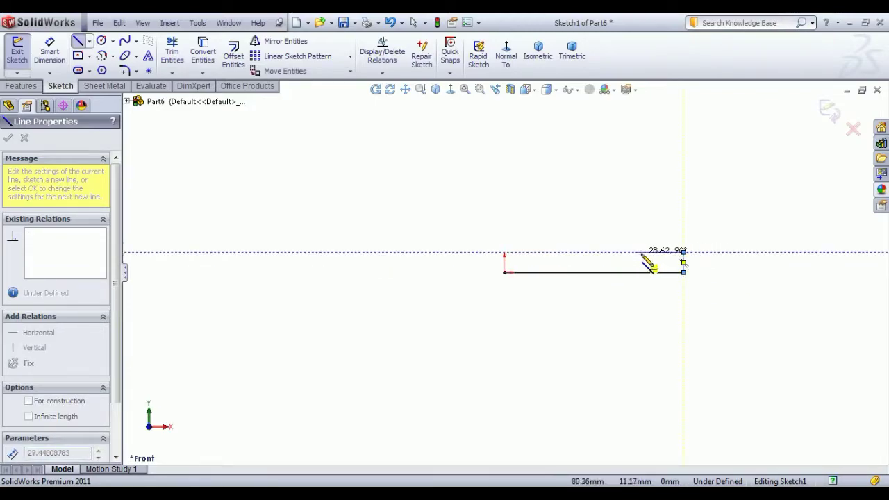
{"action": "left_click", "coordinate": [647, 252]}
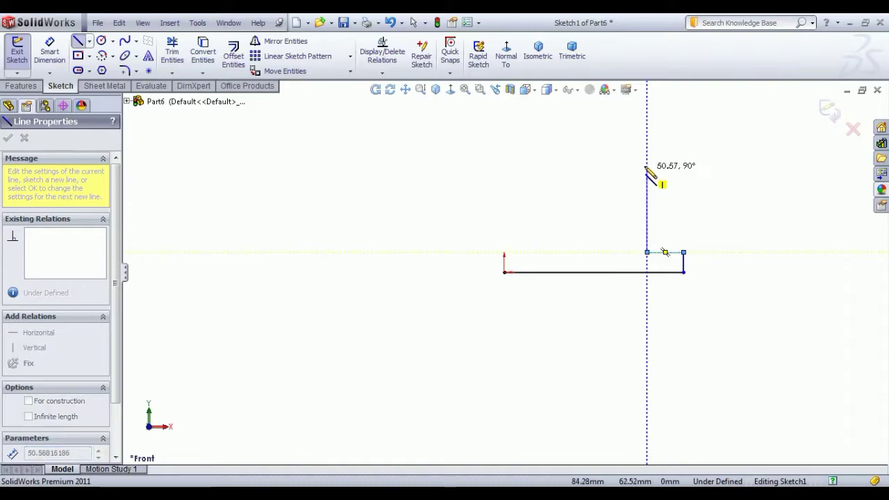
{"action": "left_click", "coordinate": [647, 164]}
{"action": "left_click", "coordinate": [618, 136]}
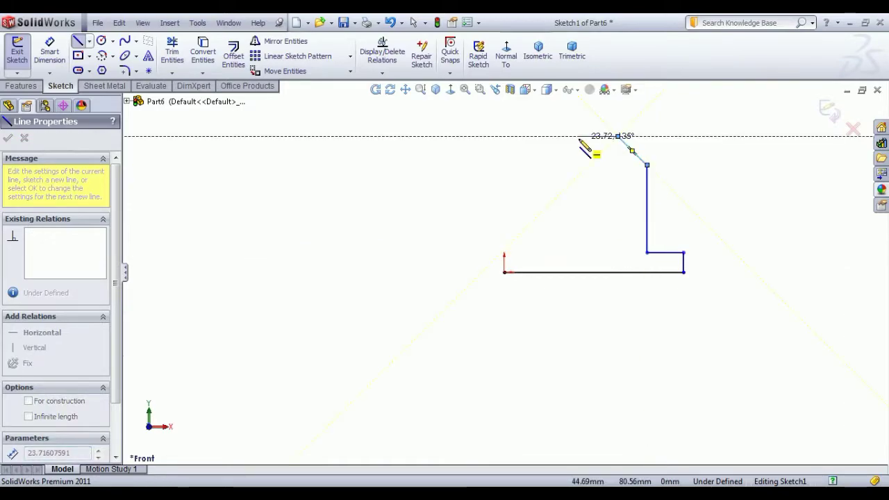
- Draw the upright's flat top, angled top-left corner and left side, closing the outline at the origin
{"action": "left_click", "coordinate": [579, 136]}
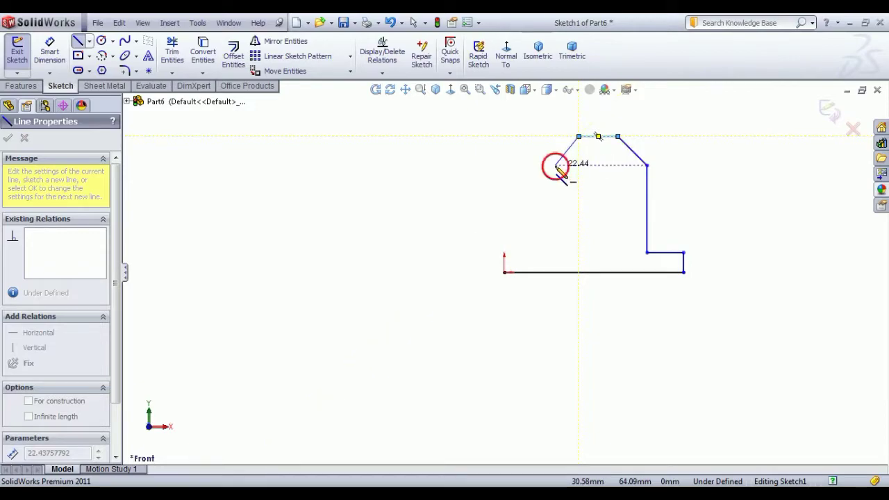
{"action": "left_click", "coordinate": [555, 165]}
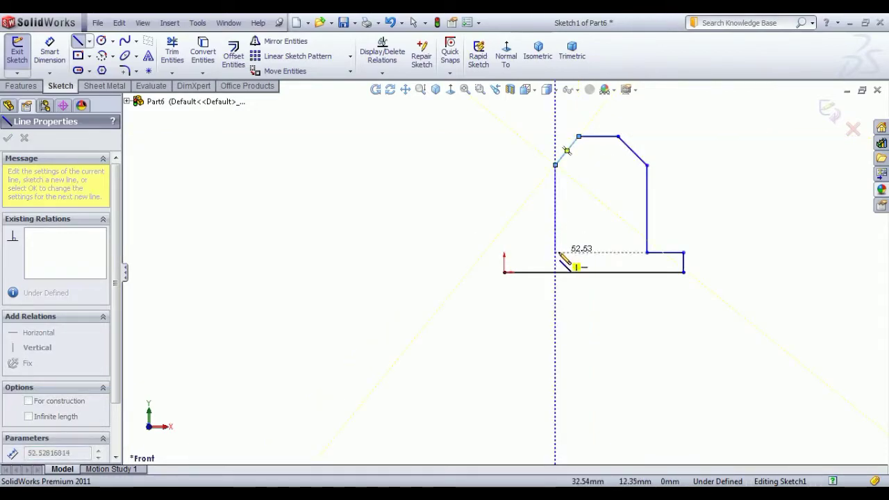
{"action": "left_click", "coordinate": [556, 252]}
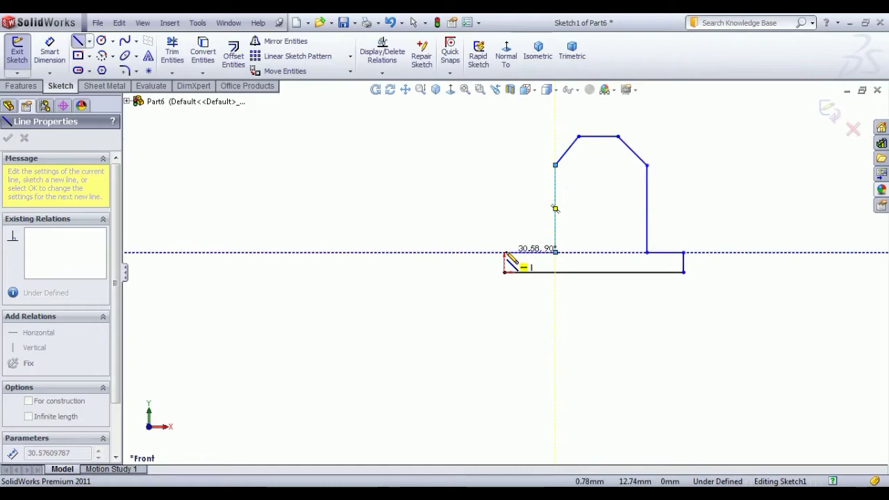
{"action": "left_click", "coordinate": [505, 253]}
{"action": "left_click", "coordinate": [504, 271]}
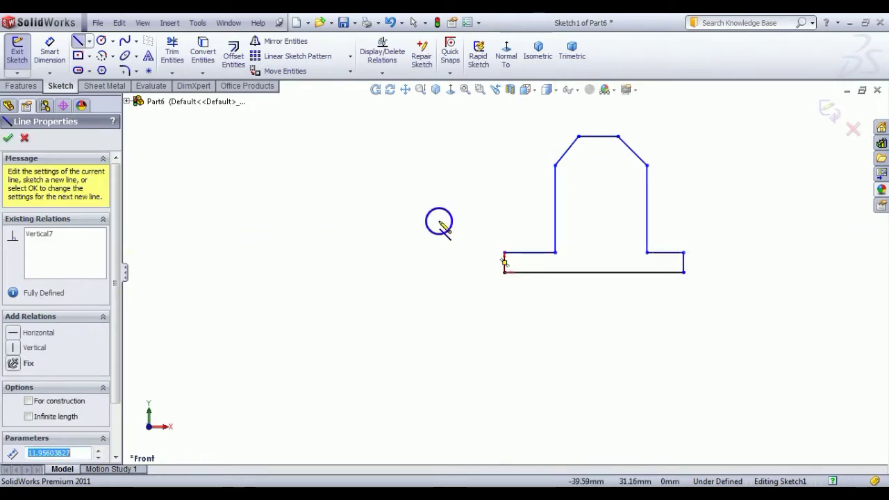
{"action": "right_click", "coordinate": [439, 222]}
{"action": "left_click", "coordinate": [471, 230]}
{"action": "left_click", "coordinate": [528, 253]}
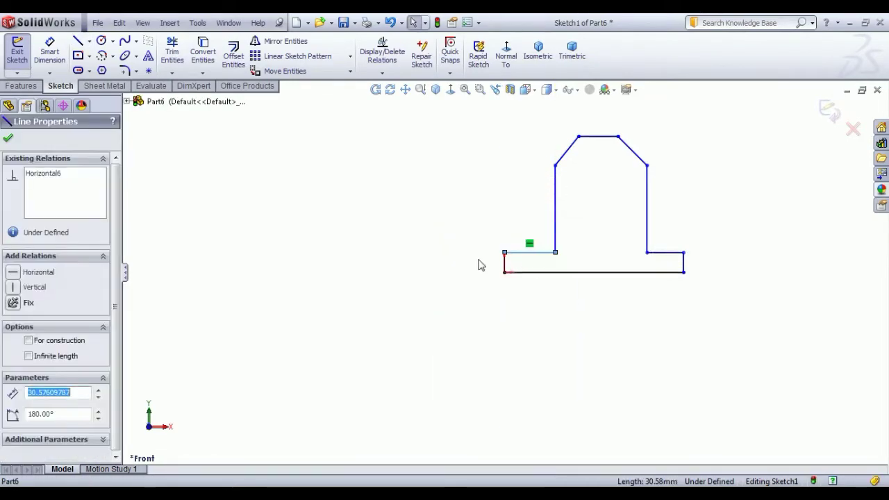
{"action": "left_click", "coordinate": [462, 268]}
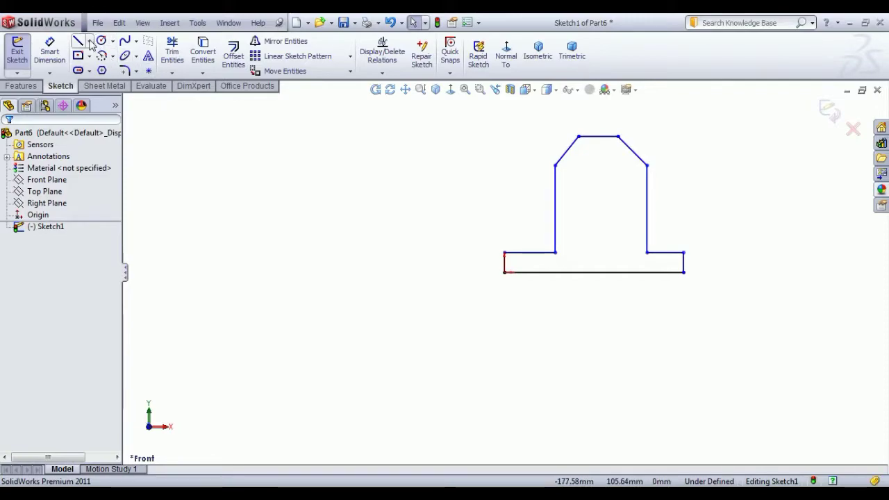
- Draw a vertical centerline from the top edge's midpoint down below the base
{"action": "left_click", "coordinate": [89, 42]}
{"action": "left_click", "coordinate": [106, 67]}
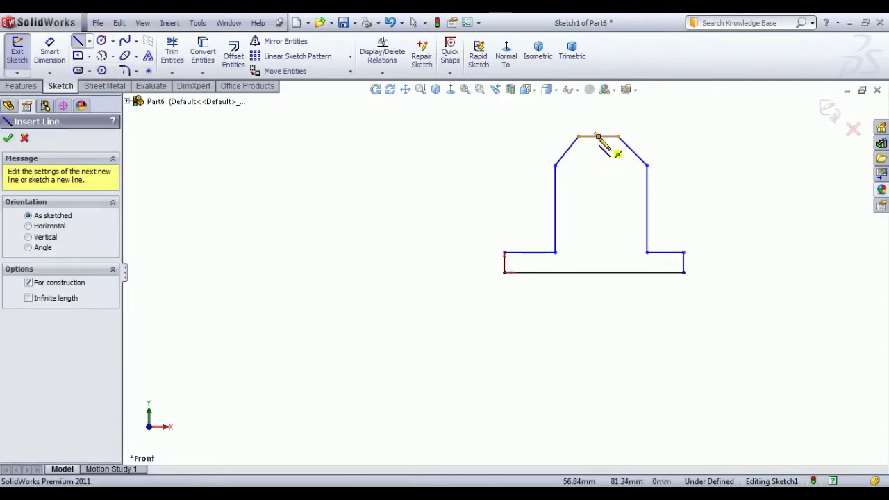
{"action": "left_click", "coordinate": [597, 136]}
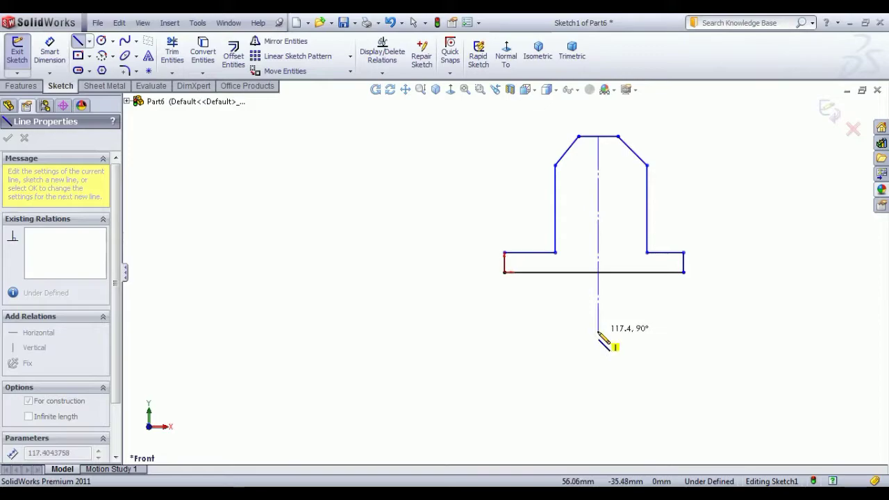
{"action": "left_click", "coordinate": [597, 331]}
{"action": "right_click", "coordinate": [749, 253]}
{"action": "left_click", "coordinate": [762, 220]}
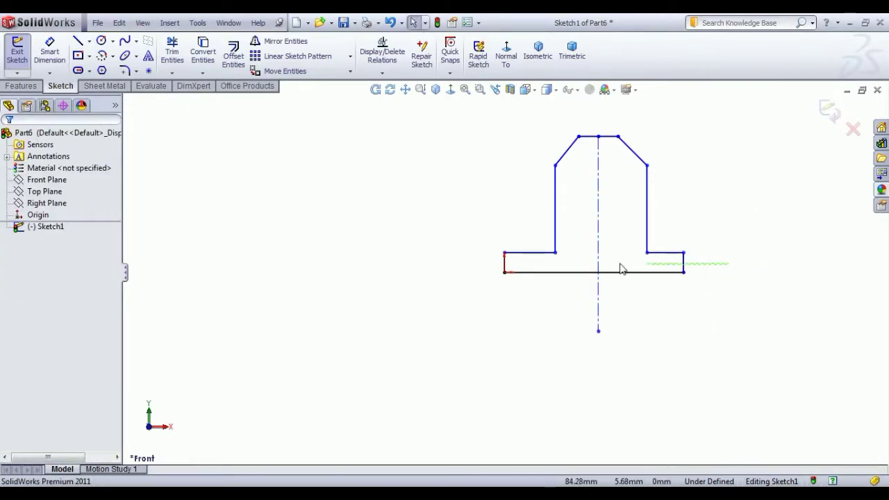
- Make the base side edges and the paired upright lines symmetric about the centerline
{"action": "left_click_drag", "start_coordinate": [474, 264], "coordinate": [474, 266]}
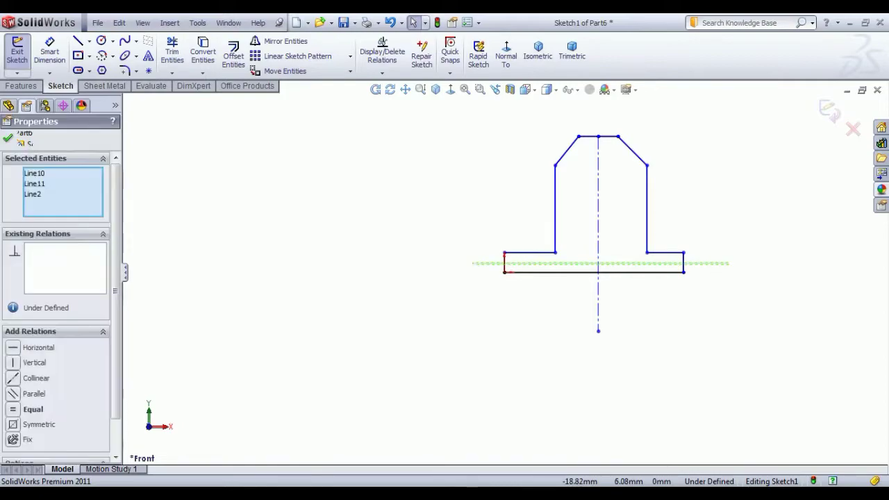
{"action": "left_click", "coordinate": [585, 214]}
{"action": "left_click", "coordinate": [791, 222]}
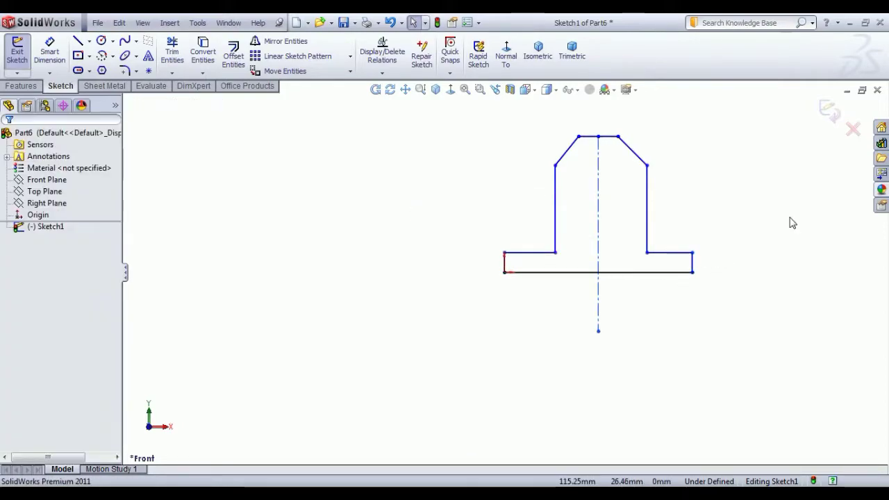
{"action": "left_click_drag", "start_coordinate": [537, 217], "coordinate": [527, 207]}
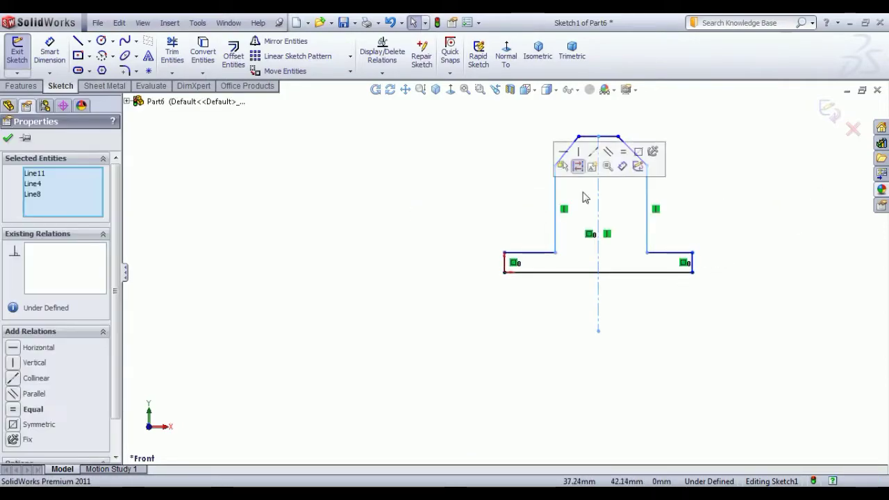
{"action": "left_click", "coordinate": [641, 153]}
{"action": "left_click", "coordinate": [725, 191]}
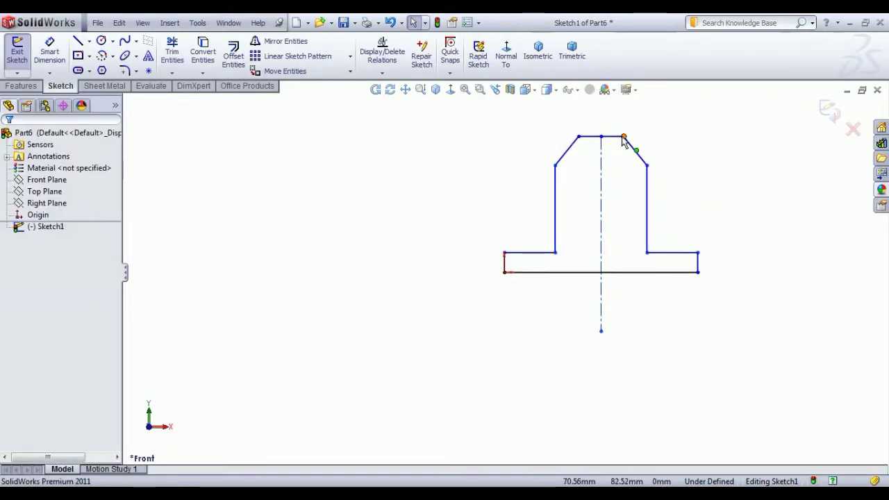
- Make the head's two top corners symmetric about the centerline
{"action": "left_click", "coordinate": [623, 138]}
{"action": "left_click", "coordinate": [578, 136], "text": "ctrl"}
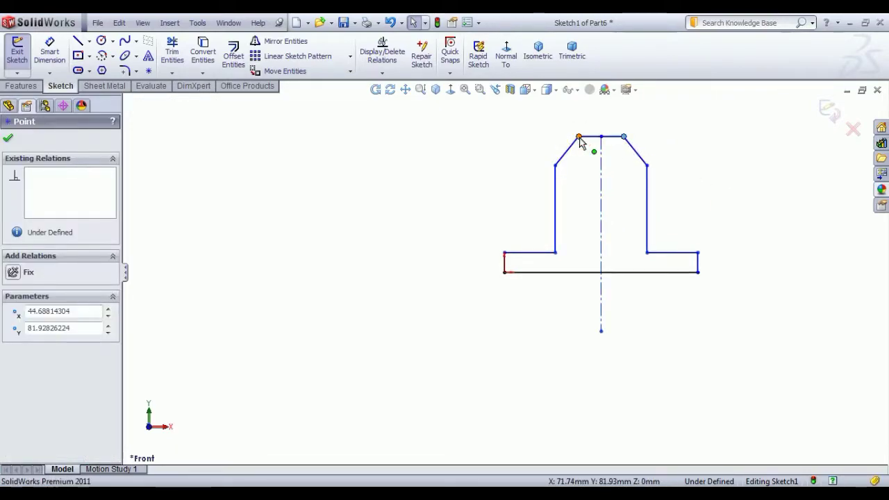
{"action": "left_click", "coordinate": [601, 175], "text": "ctrl"}
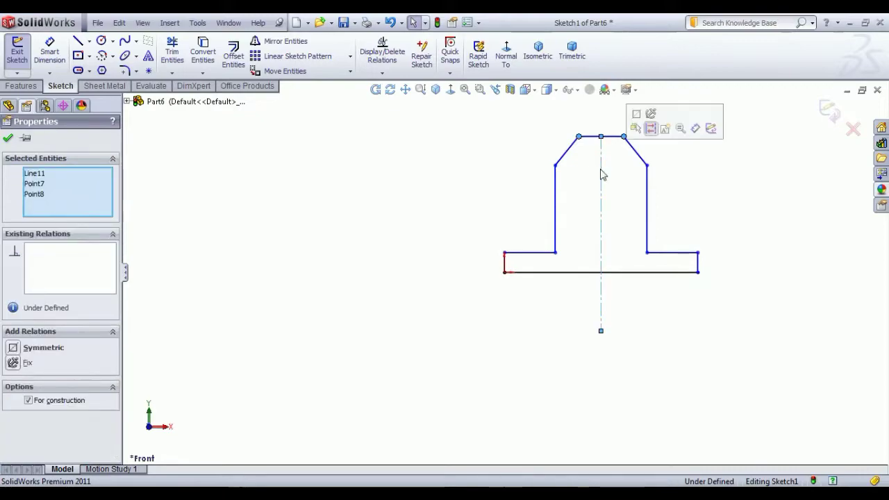
{"action": "left_click", "coordinate": [644, 119]}
{"action": "left_click", "coordinate": [711, 211]}
{"action": "scroll", "coordinate": [659, 212], "scroll_direction": "down", "scroll_amount": 3}
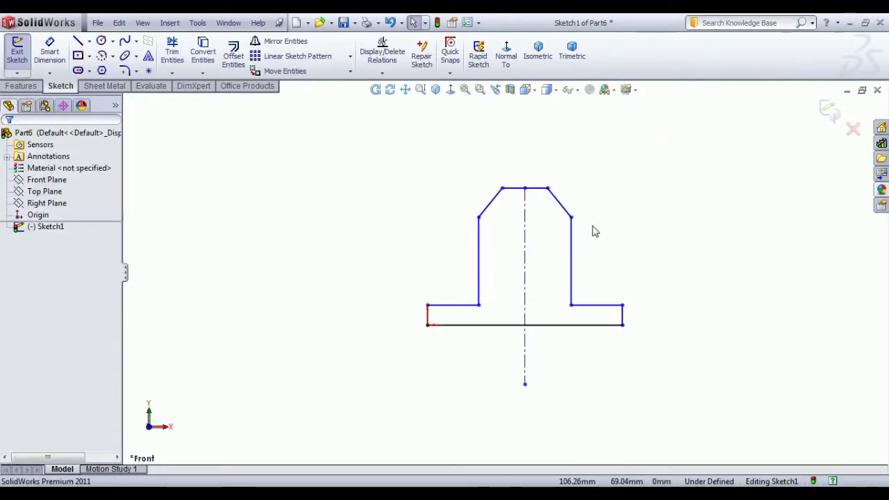
- Check the reference PDF and dimension the top-left corner 7 mm from the centerline
{"action": "key", "text": "alt+Tab"}
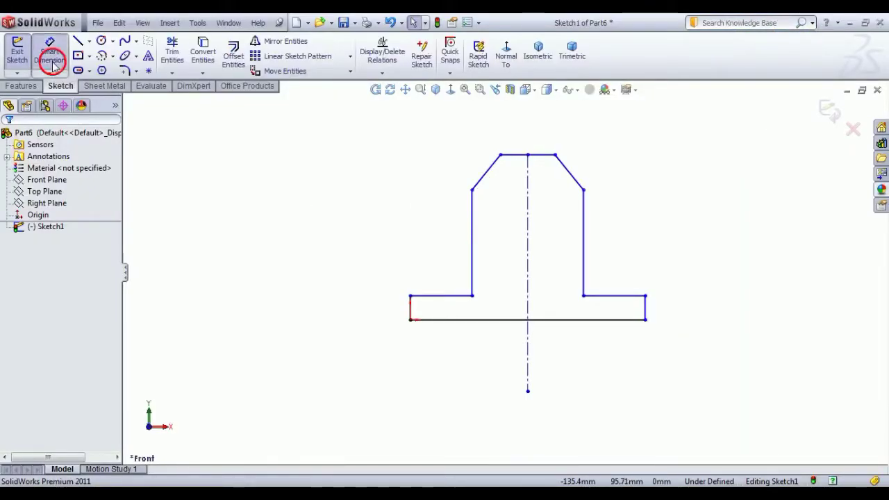
{"action": "left_click", "coordinate": [500, 155]}
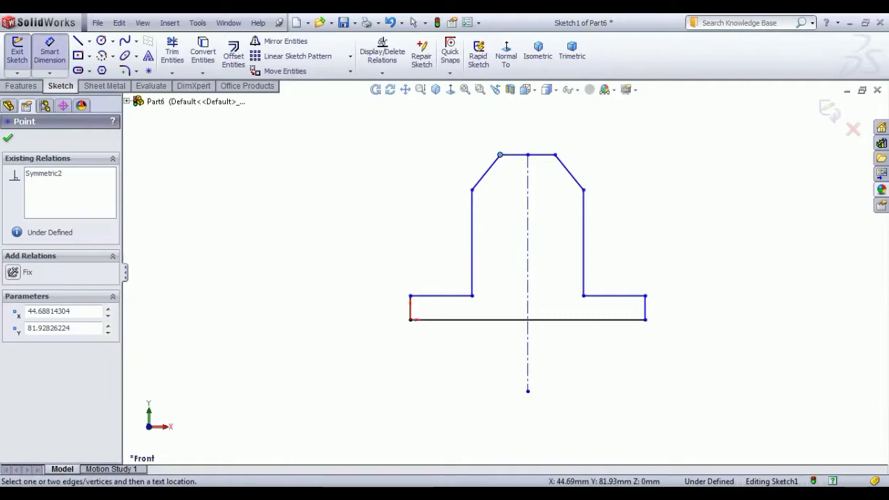
{"action": "left_click", "coordinate": [527, 194]}
{"action": "left_click", "coordinate": [516, 127]}
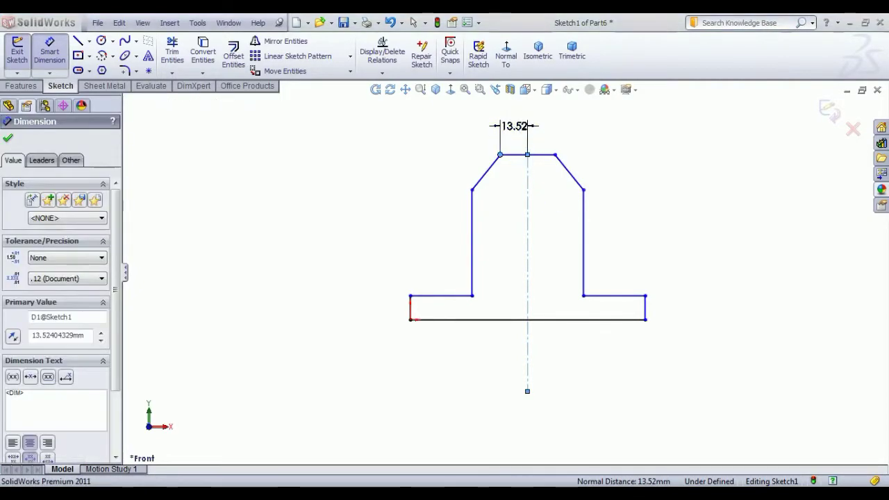
{"action": "type", "text": "7"}
{"action": "key", "text": "Return"}
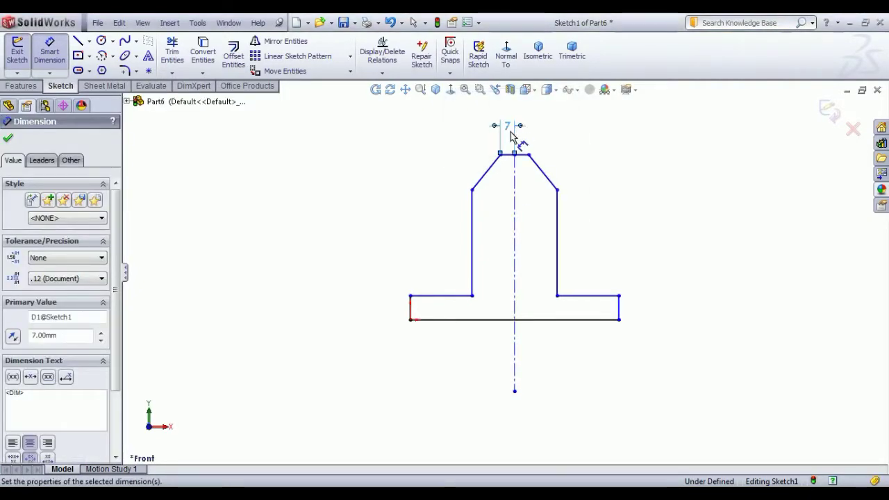
- Dimension the left base edge 27.5 mm from the centerline
{"action": "left_click", "coordinate": [411, 314]}
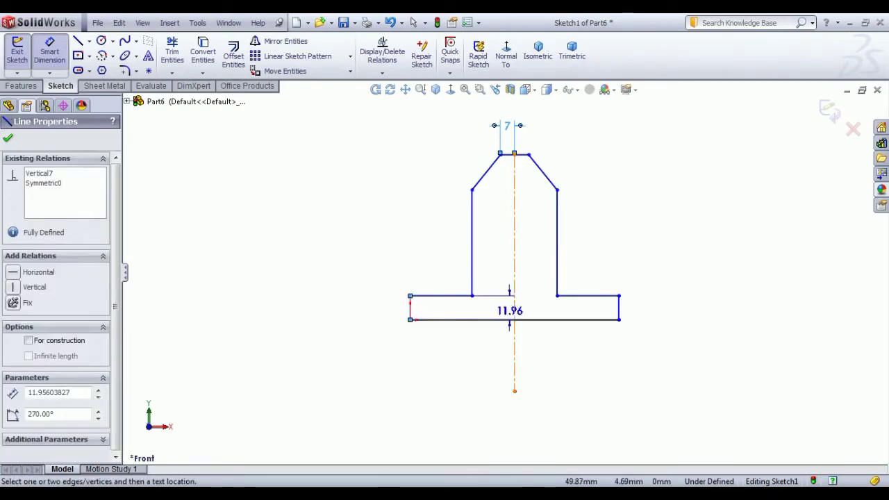
{"action": "left_click", "coordinate": [514, 314]}
{"action": "left_click", "coordinate": [470, 351]}
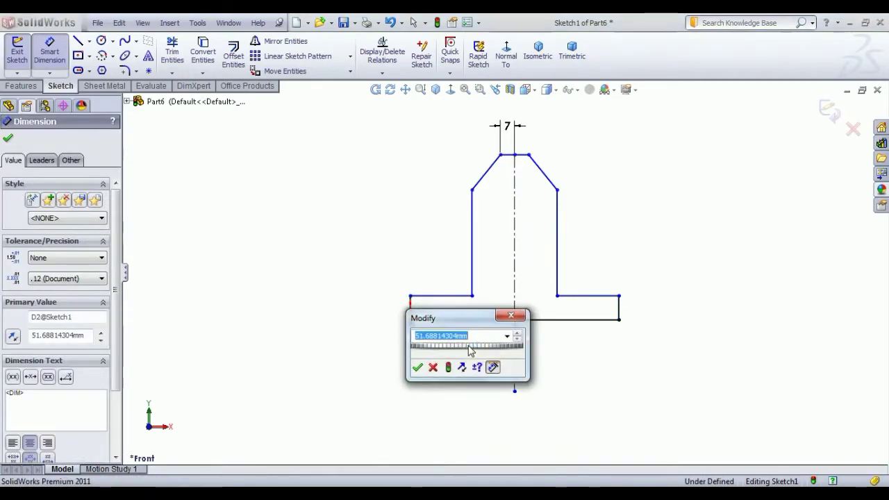
{"action": "type", "text": "27.5"}
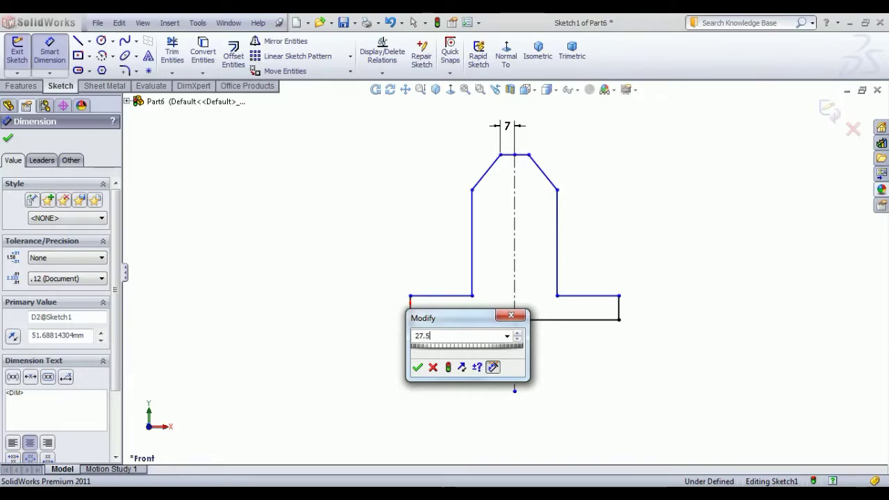
{"action": "key", "text": "Return"}
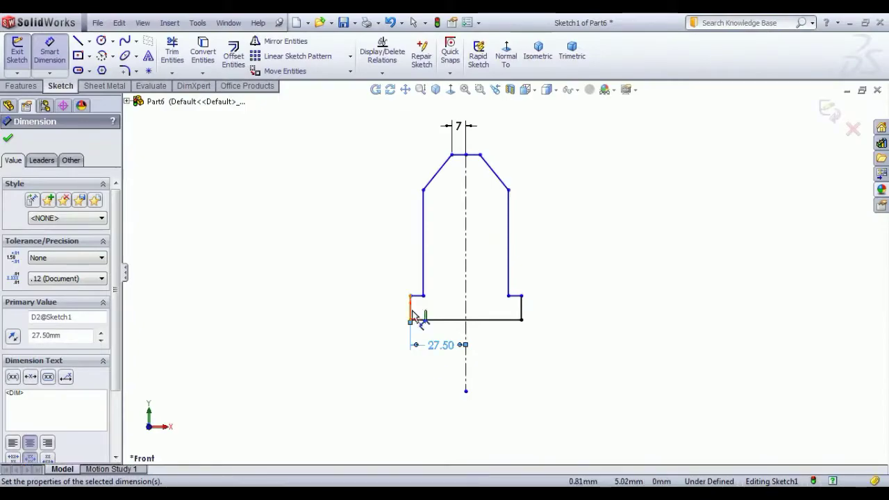
- Dimension the base thickness to 5 mm, left wall to 22.5 mm and chamfer height to 10.5 mm
{"action": "left_click", "coordinate": [411, 307]}
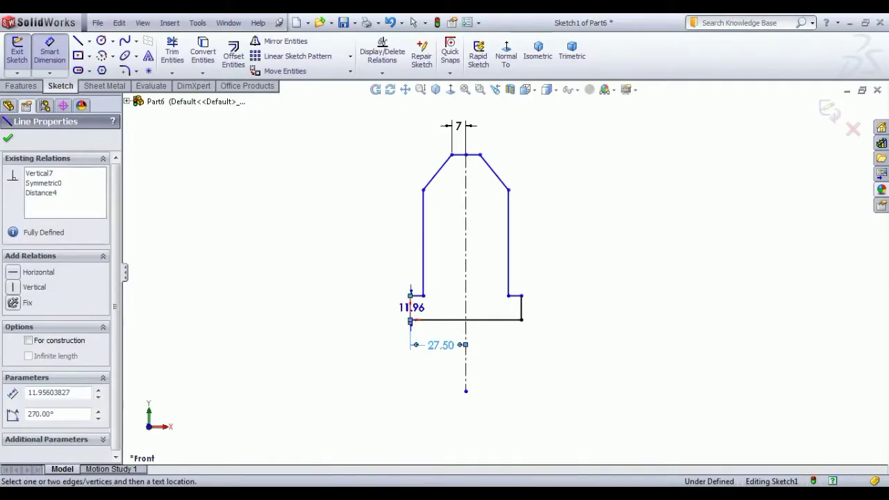
{"action": "left_click", "coordinate": [387, 308]}
{"action": "type", "text": "5"}
{"action": "key", "text": "Return"}
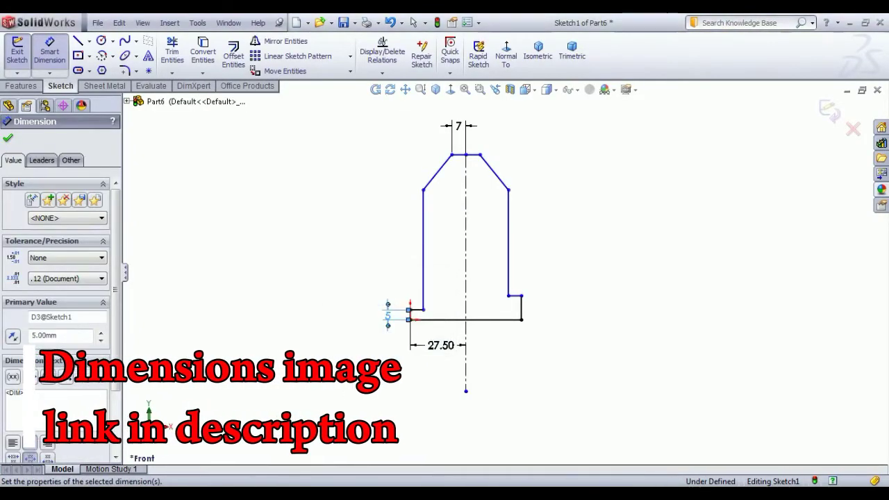
{"action": "left_click", "coordinate": [423, 286]}
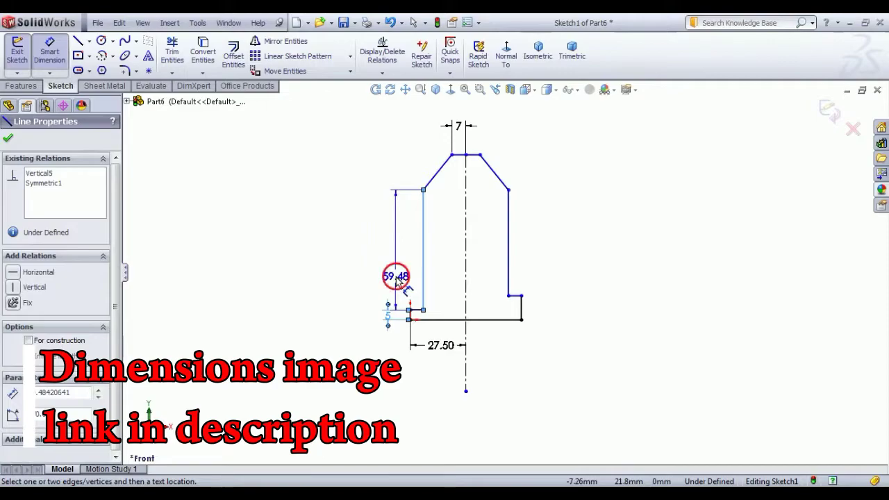
{"action": "left_click", "coordinate": [396, 276]}
{"action": "type", "text": "5"}
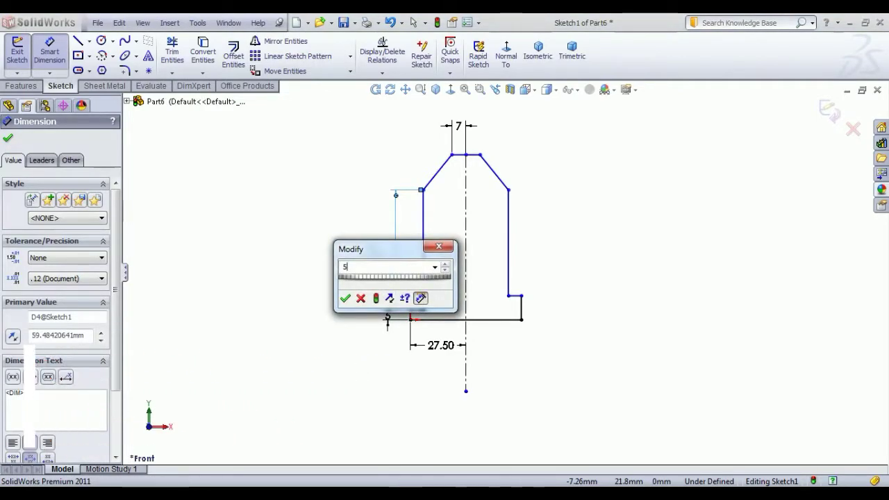
{"action": "key", "text": "BackSpace"}
{"action": "type", "text": "22."}
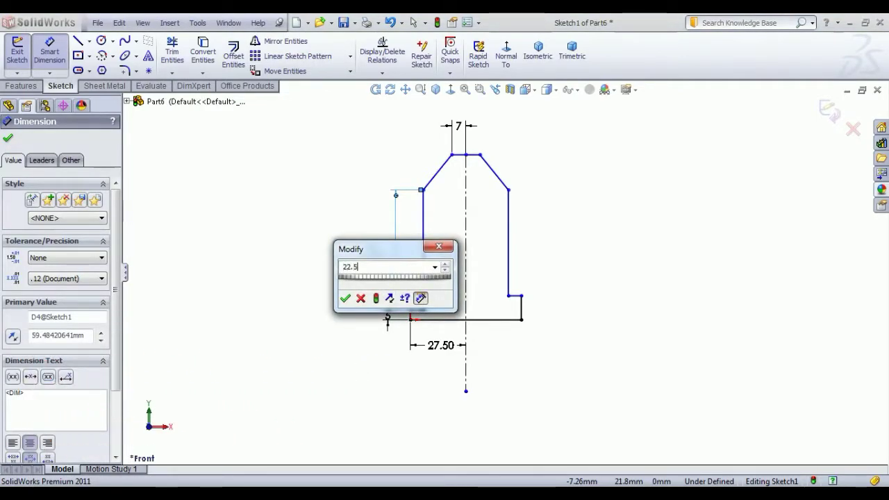
{"action": "key", "text": "Return"}
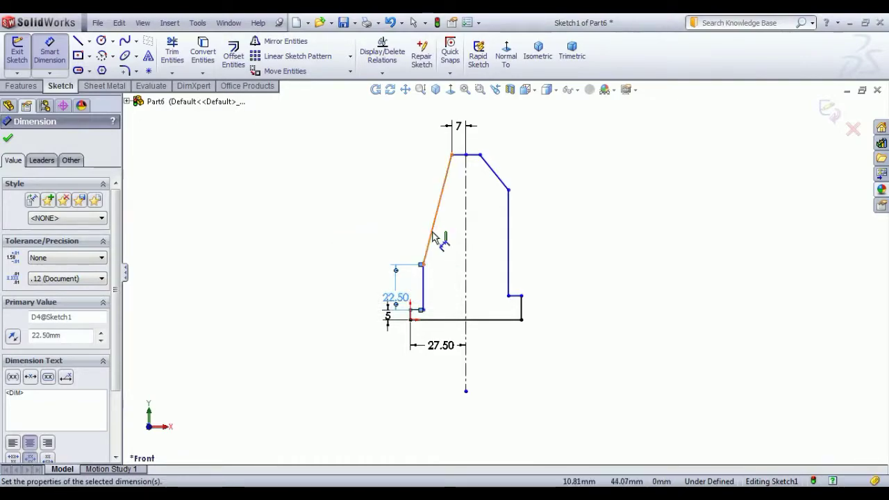
{"action": "left_click", "coordinate": [425, 231]}
{"action": "left_click", "coordinate": [410, 226]}
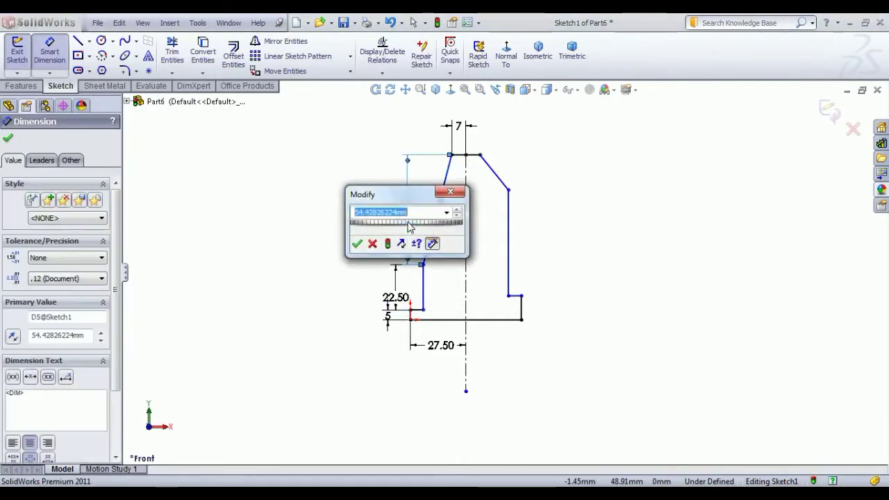
{"action": "type", "text": "10.5"}
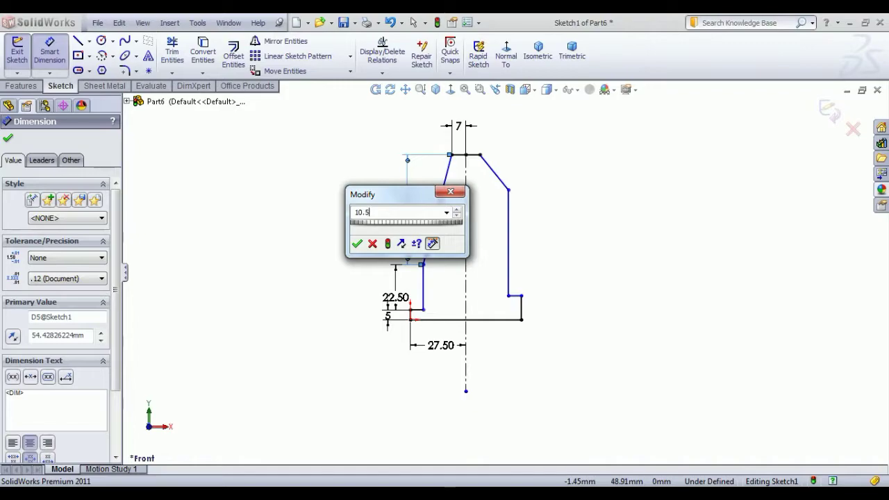
{"action": "key", "text": "Return"}
- Make the right wall equal to the left wall and the two short base edges equal
{"action": "right_click", "coordinate": [346, 177]}
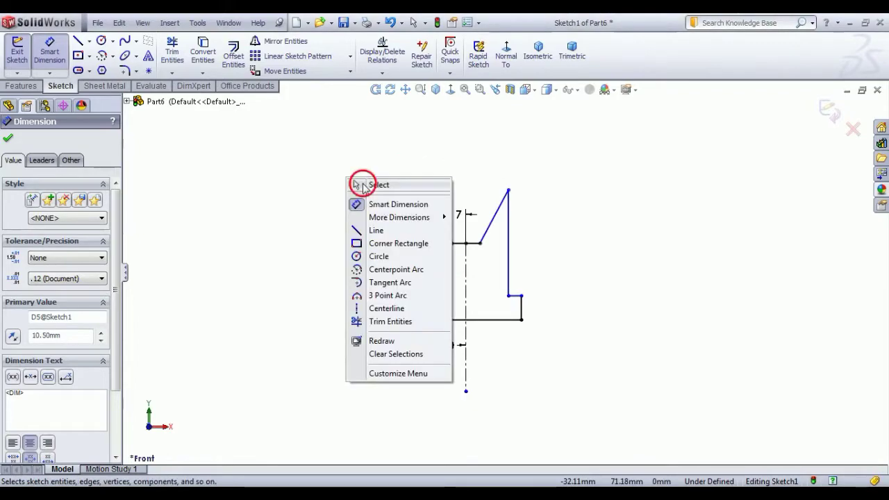
{"action": "left_click", "coordinate": [365, 182]}
{"action": "left_click", "coordinate": [510, 258]}
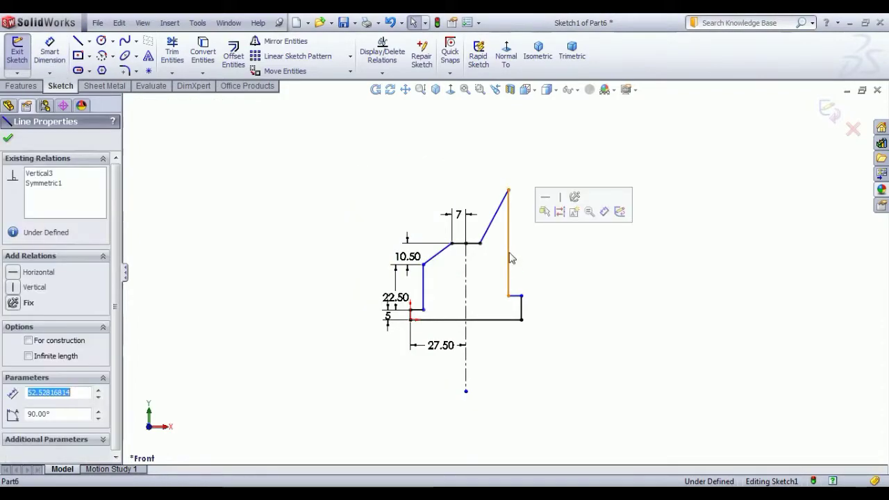
{"action": "left_click", "coordinate": [424, 285], "text": "ctrl"}
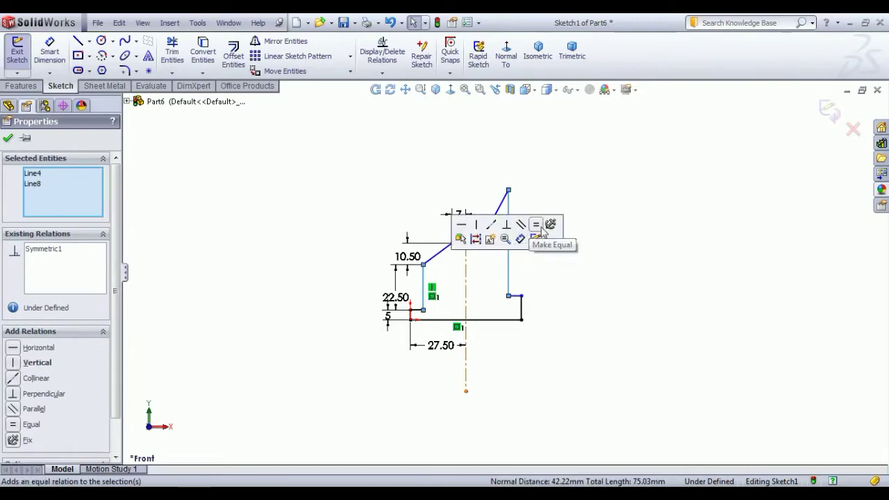
{"action": "left_click", "coordinate": [31, 423]}
{"action": "left_click", "coordinate": [573, 271]}
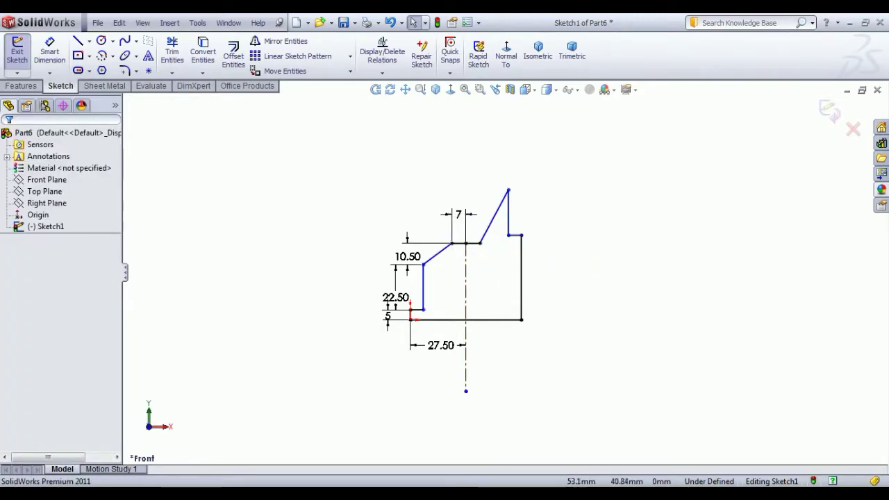
{"action": "left_click", "coordinate": [411, 316]}
{"action": "left_click", "coordinate": [521, 293], "text": "ctrl"}
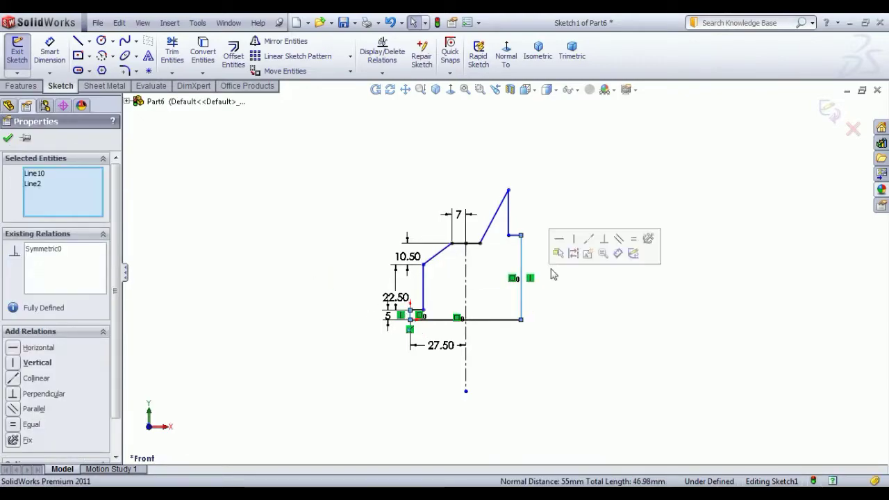
{"action": "left_click", "coordinate": [632, 239]}
{"action": "left_click", "coordinate": [601, 262]}
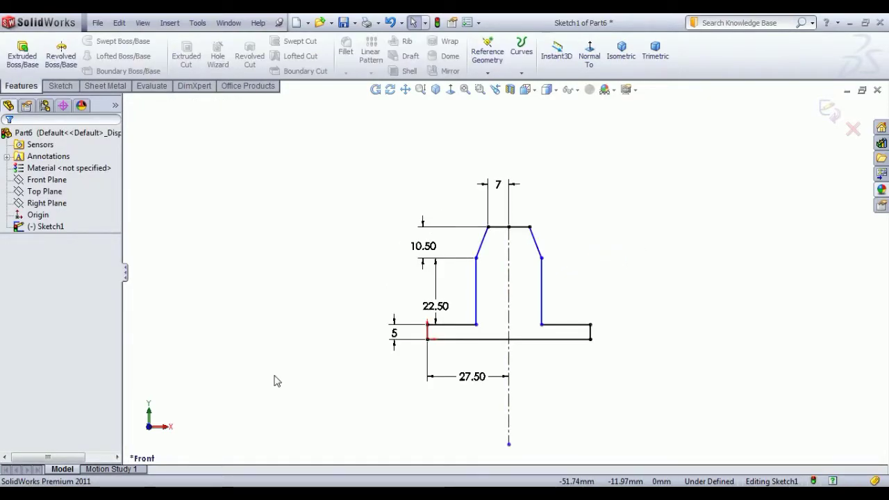
- Dimension the left chamfer at 45° to the left side wall
{"action": "left_click", "coordinate": [60, 86]}
{"action": "left_click", "coordinate": [49, 52]}
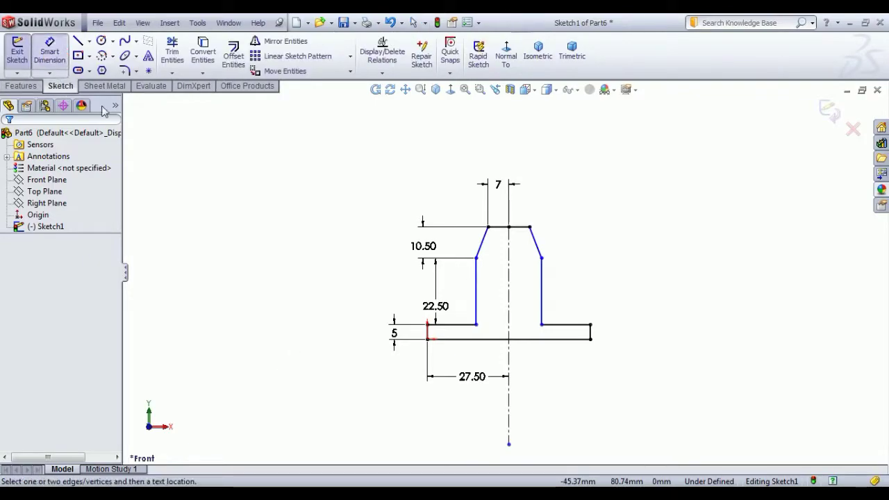
{"action": "left_click", "coordinate": [482, 243]}
{"action": "left_click", "coordinate": [476, 274]}
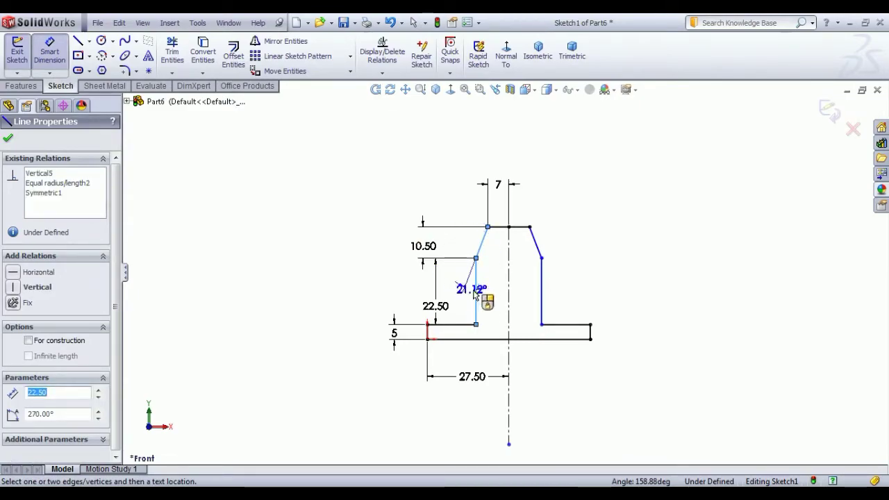
{"action": "left_click", "coordinate": [458, 285]}
{"action": "type", "text": "45"}
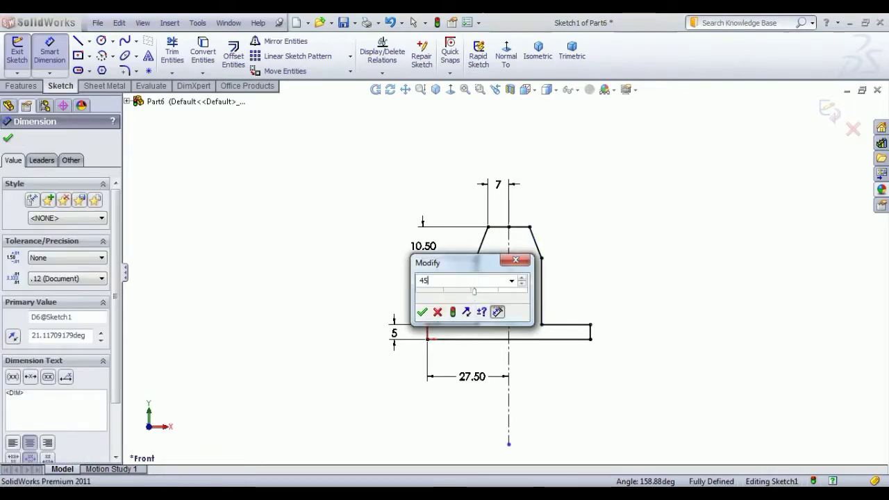
{"action": "key", "text": "Return"}
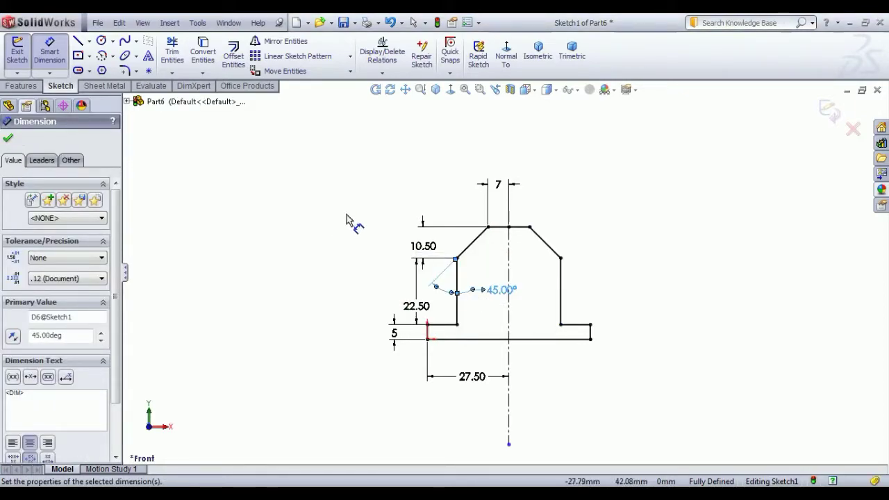
- Move the 45° label aside and pull the centerline's bottom end up toward the profile
{"action": "right_click", "coordinate": [319, 192]}
{"action": "left_click", "coordinate": [336, 200]}
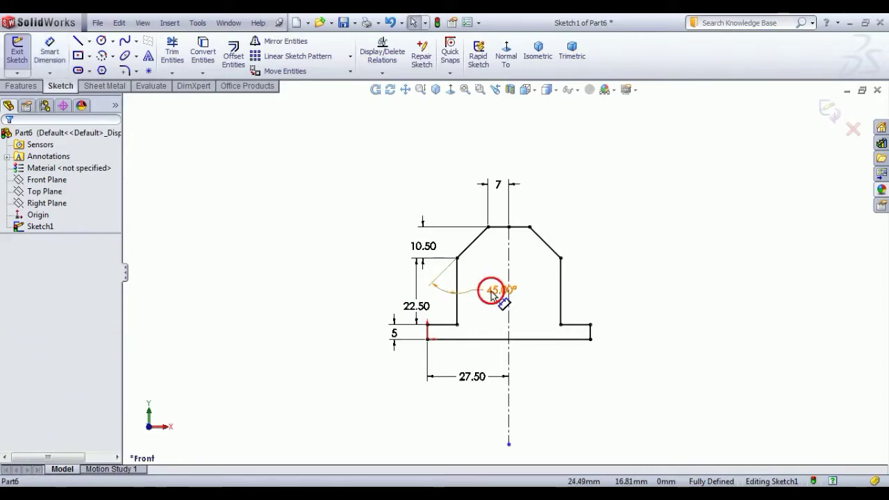
{"action": "left_click_drag", "start_coordinate": [496, 289], "coordinate": [460, 306]}
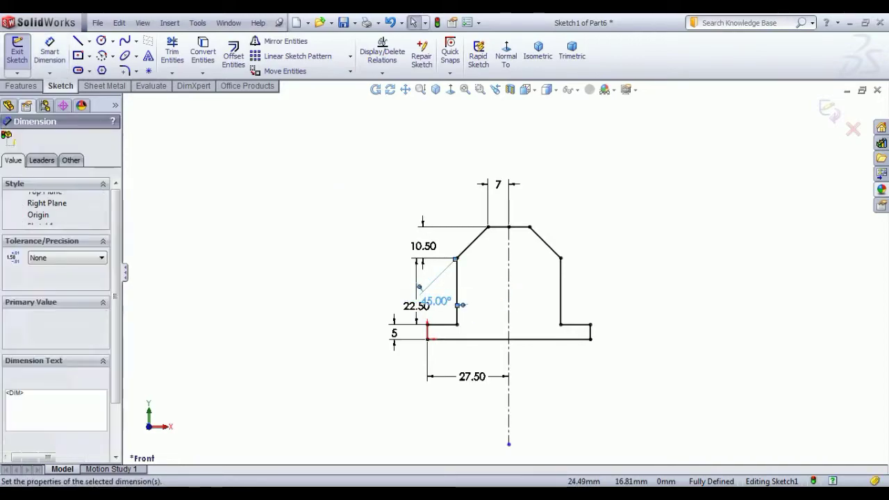
{"action": "left_click_drag", "start_coordinate": [509, 444], "coordinate": [498, 387]}
{"action": "left_click", "coordinate": [688, 327]}
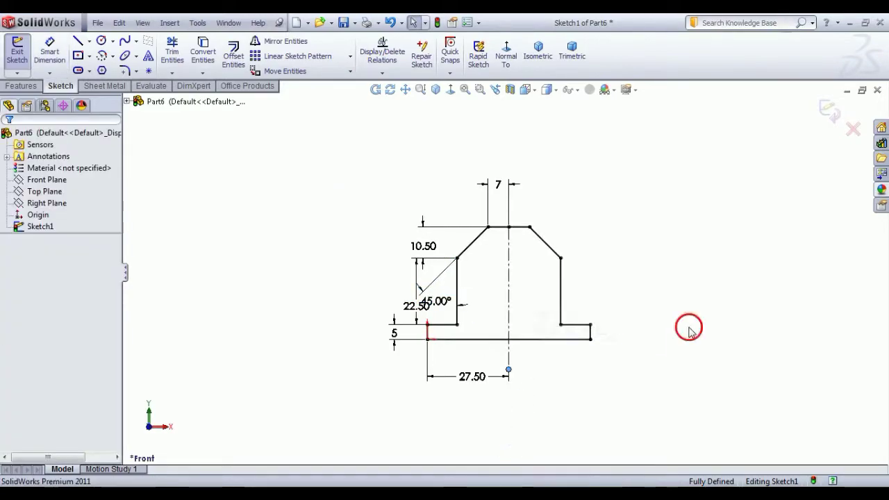
{"action": "scroll", "coordinate": [583, 372], "scroll_direction": "down", "scroll_amount": 1}
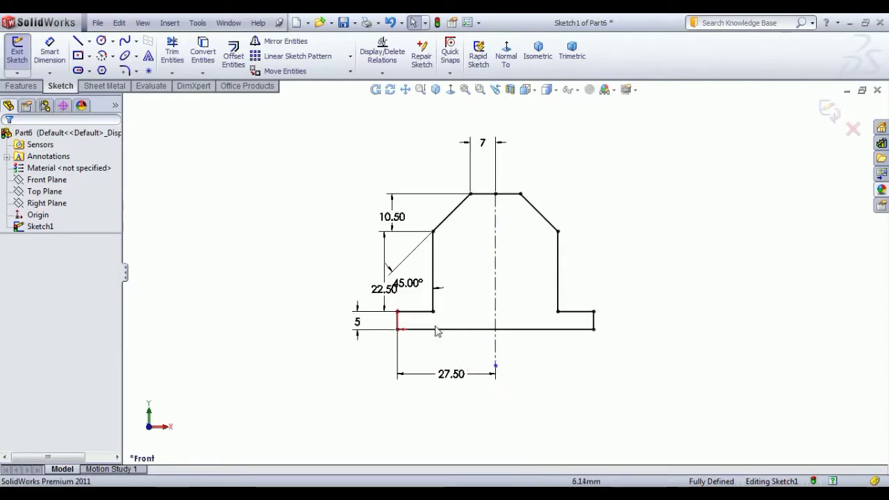
- Close the sketch and start a Mid Plane boss extrusion of the pedestal profile
{"action": "left_click", "coordinate": [18, 61]}
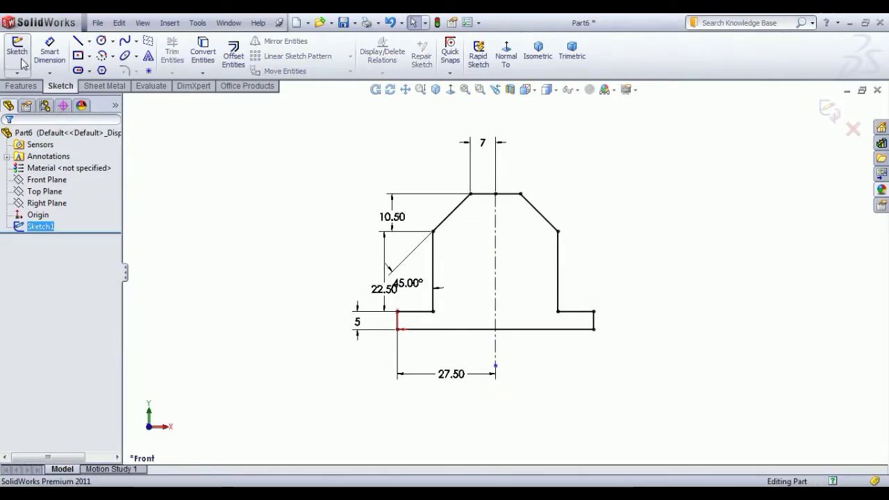
{"action": "left_click", "coordinate": [32, 63]}
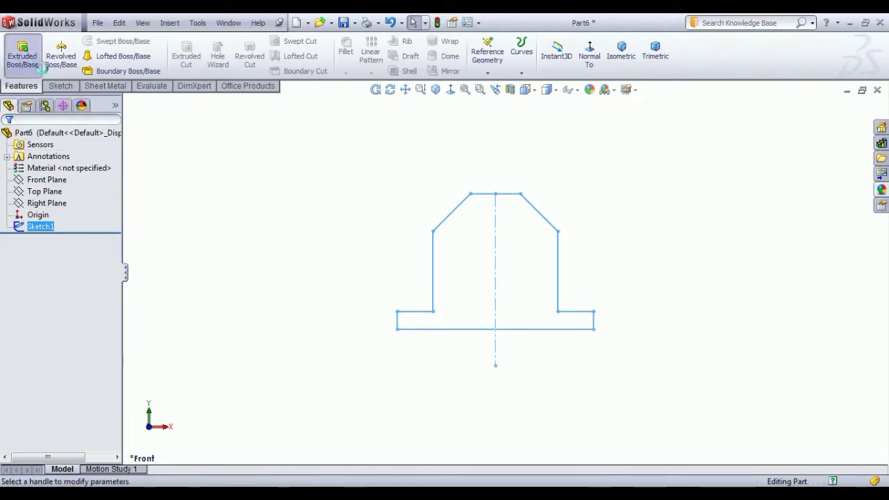
{"action": "left_click", "coordinate": [54, 215]}
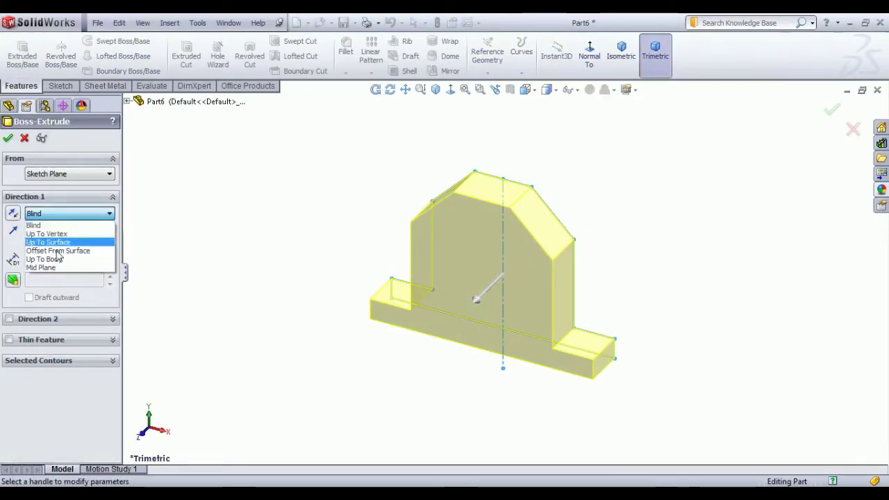
{"action": "left_click", "coordinate": [42, 267]}
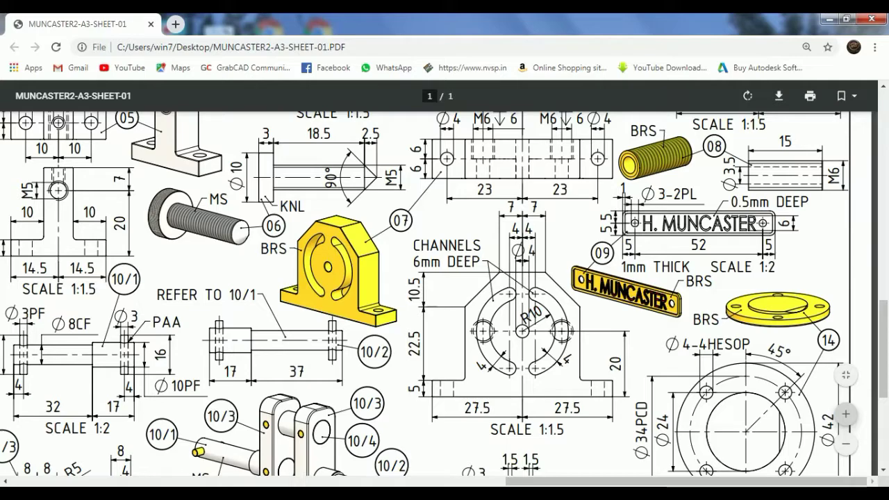
{"action": "key", "text": "alt+Tab"}
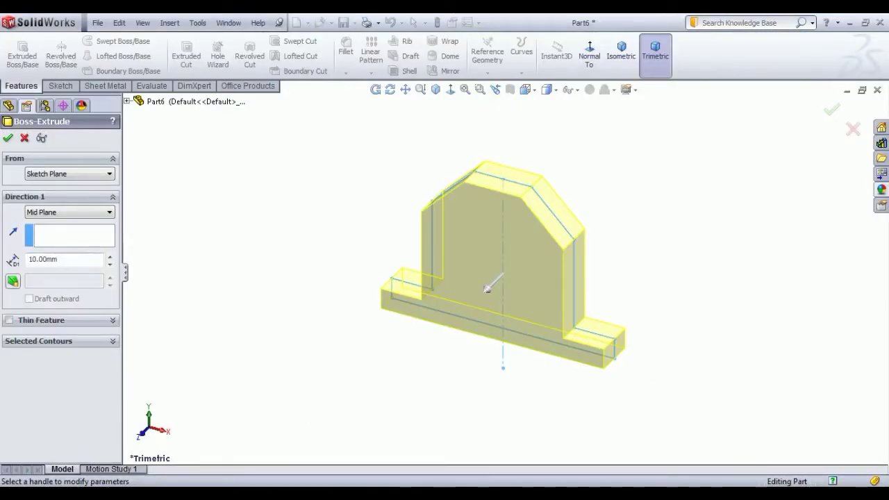
- Extrude the profile 12 mm Mid Plane, then start a new sketch on its front face
{"action": "double_click", "coordinate": [33, 259]}
{"action": "type", "text": "12"}
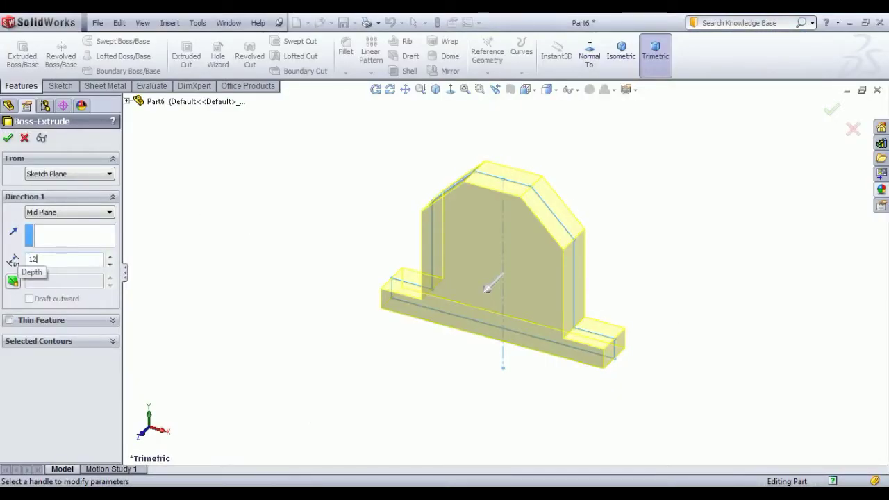
{"action": "key", "text": "Return"}
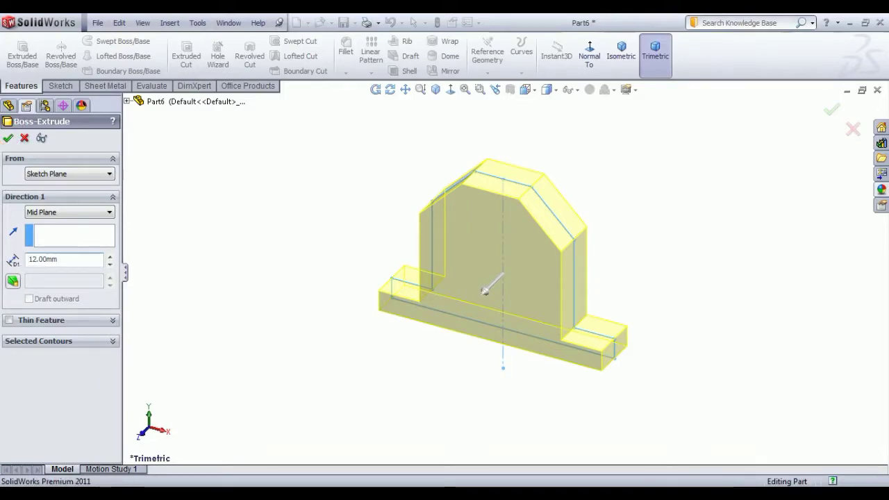
{"action": "left_click", "coordinate": [8, 138]}
{"action": "left_click", "coordinate": [467, 272]}
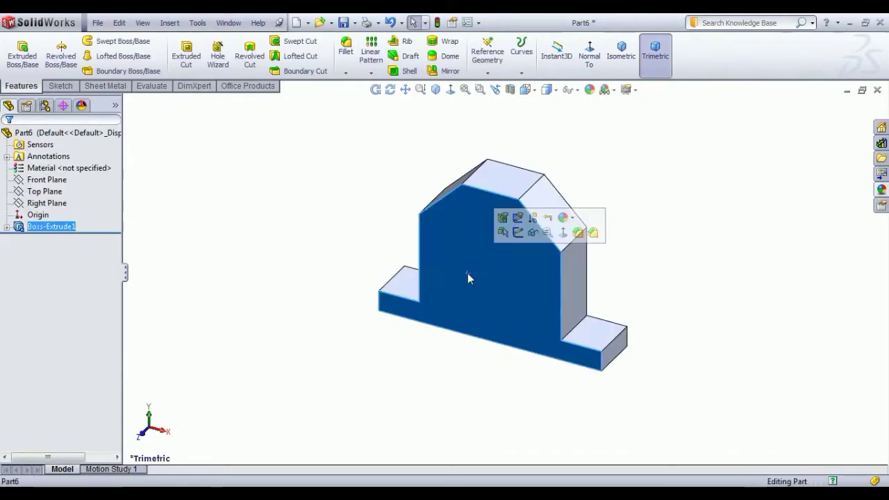
{"action": "left_click", "coordinate": [518, 239]}
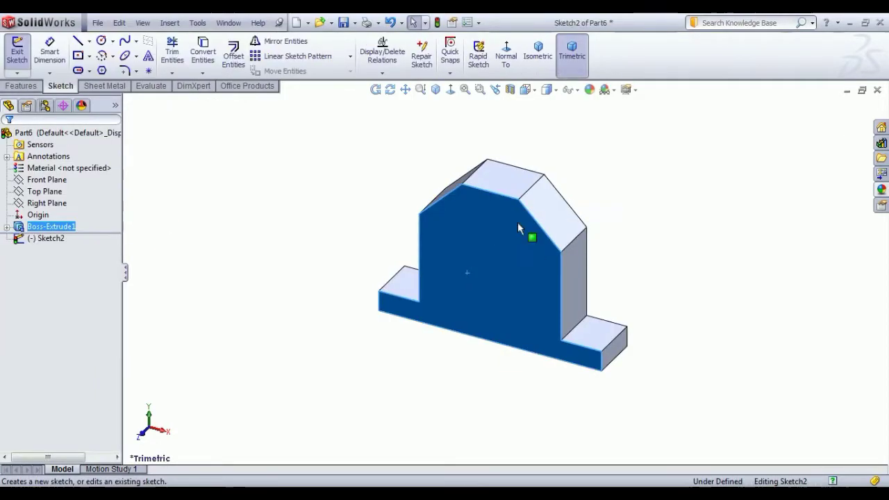
- View the front face head-on and draw a roughly 4.79 mm radius circle on the upright
{"action": "left_click", "coordinate": [509, 61]}
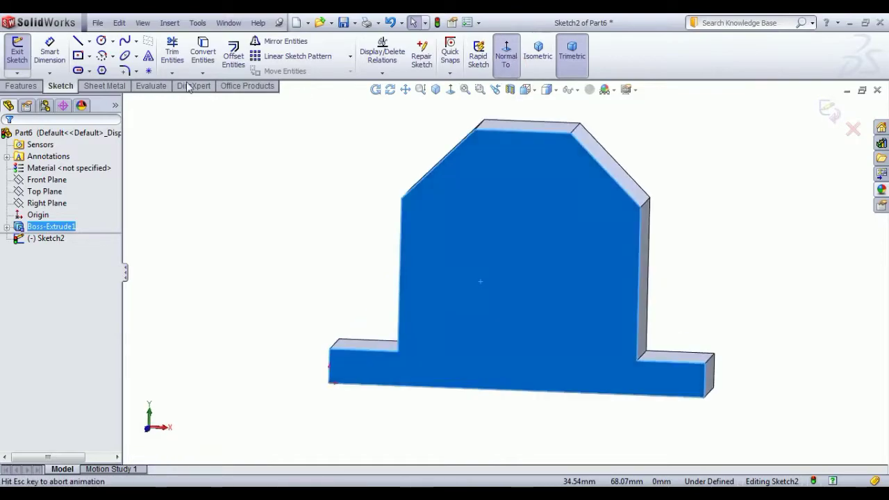
{"action": "left_click", "coordinate": [102, 42]}
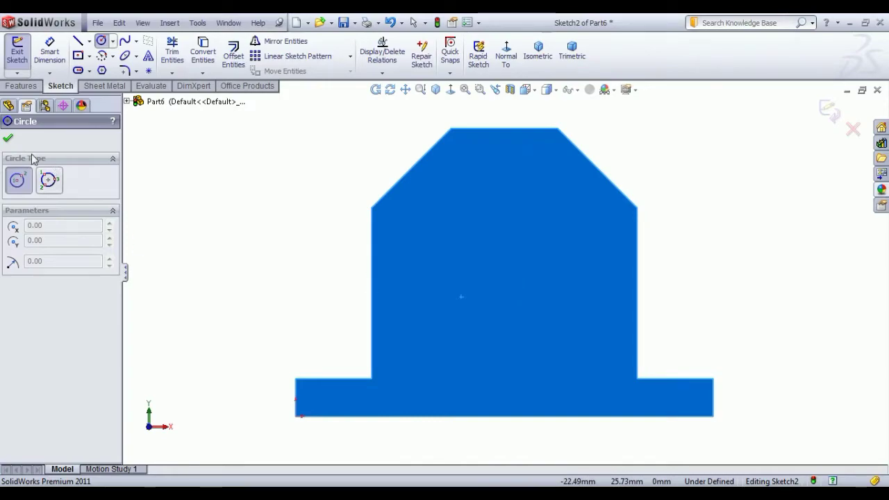
{"action": "left_click", "coordinate": [507, 271]}
{"action": "left_click", "coordinate": [538, 313]}
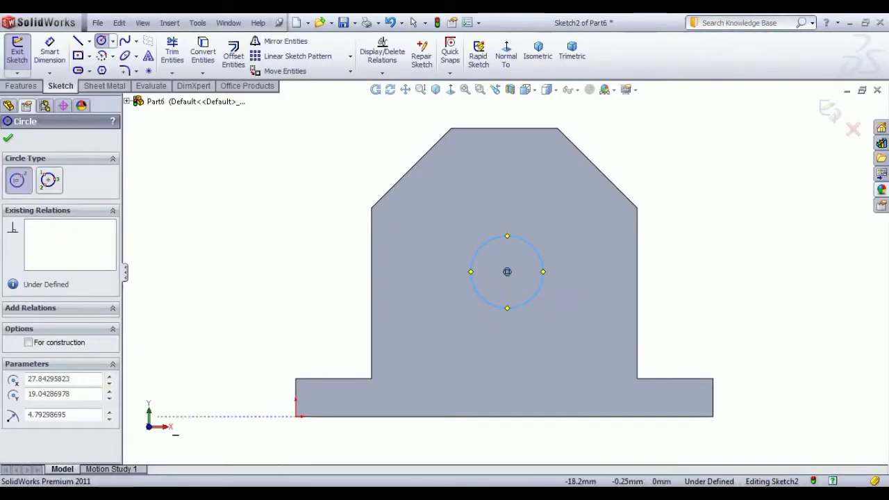
{"action": "left_click", "coordinate": [50, 52]}
- Give the circle a 4 mm diameter and place its centre 20 mm above the bottom edge
{"action": "left_click", "coordinate": [471, 278]}
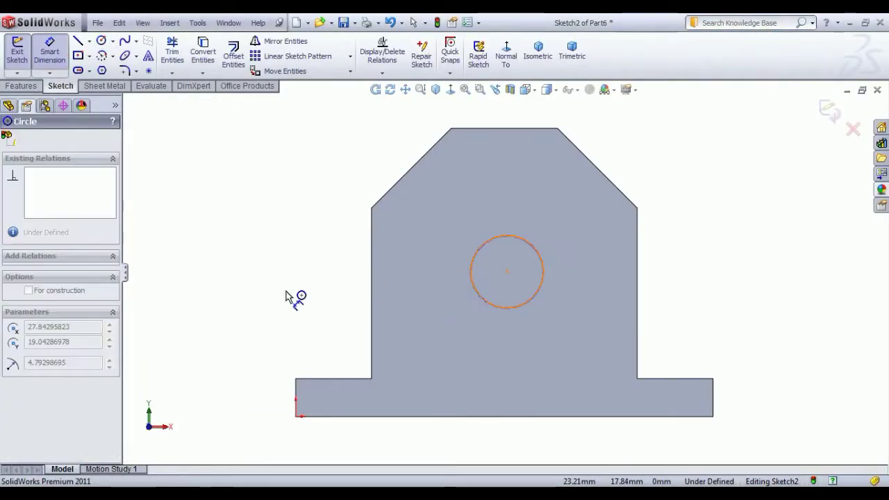
{"action": "left_click", "coordinate": [309, 291]}
{"action": "type", "text": "4"}
{"action": "key", "text": "Return"}
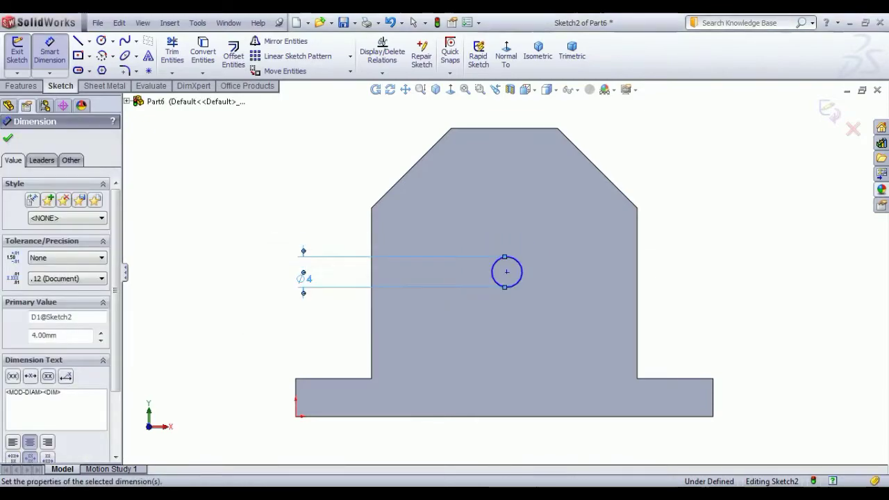
{"action": "left_click", "coordinate": [507, 271]}
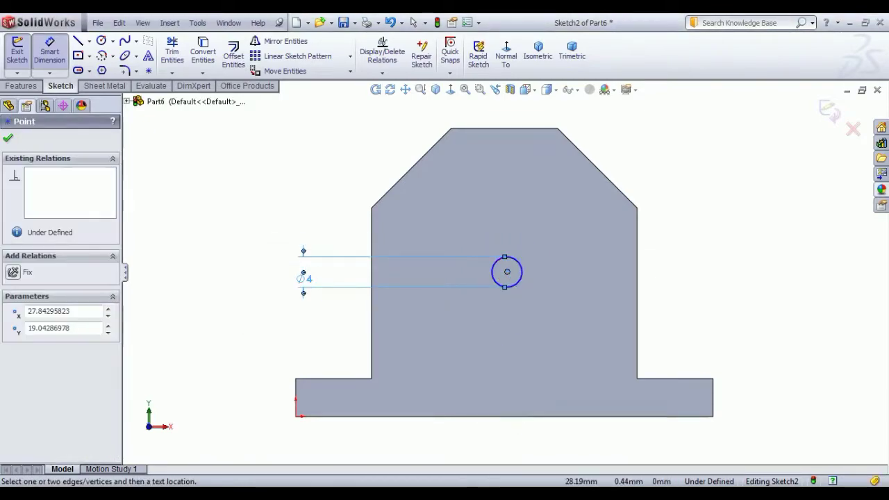
{"action": "left_click", "coordinate": [511, 417]}
{"action": "left_click", "coordinate": [747, 334]}
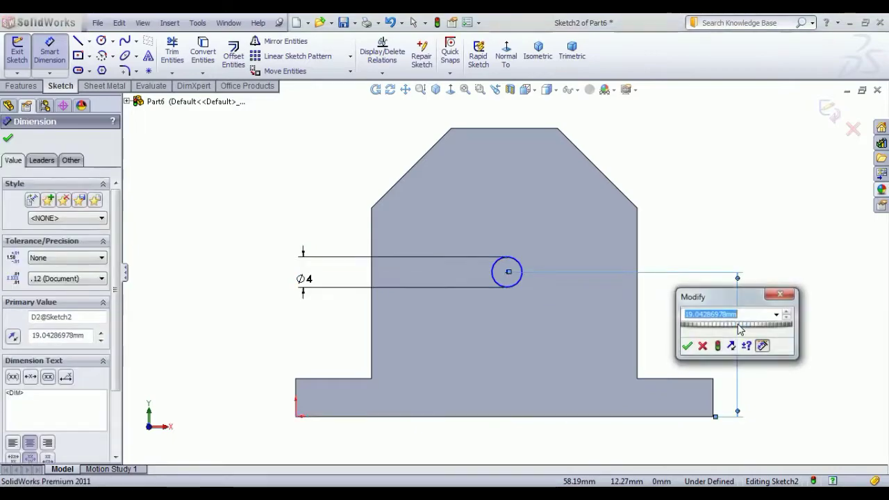
{"action": "type", "text": "20"}
{"action": "key", "text": "Return"}
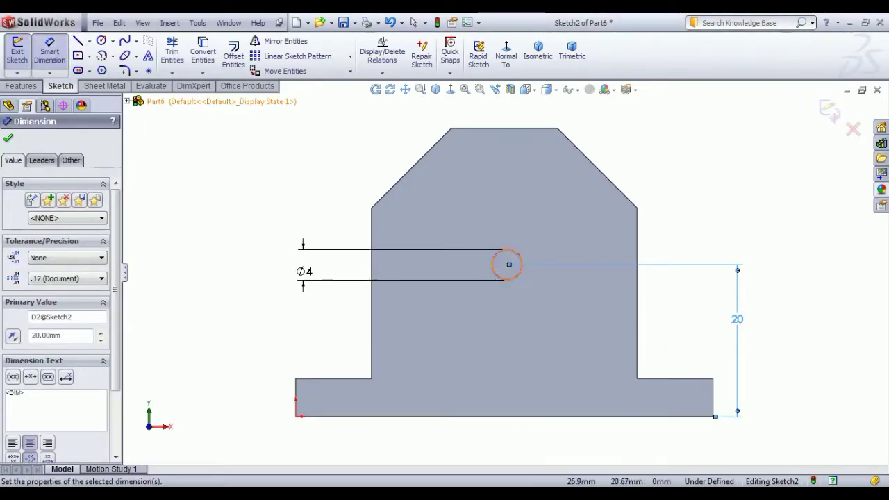
- Pick the circle's centre and the bottom-edge point directly below it, then clear the selection
{"action": "key", "text": "Escape"}
{"action": "left_click", "coordinate": [514, 276]}
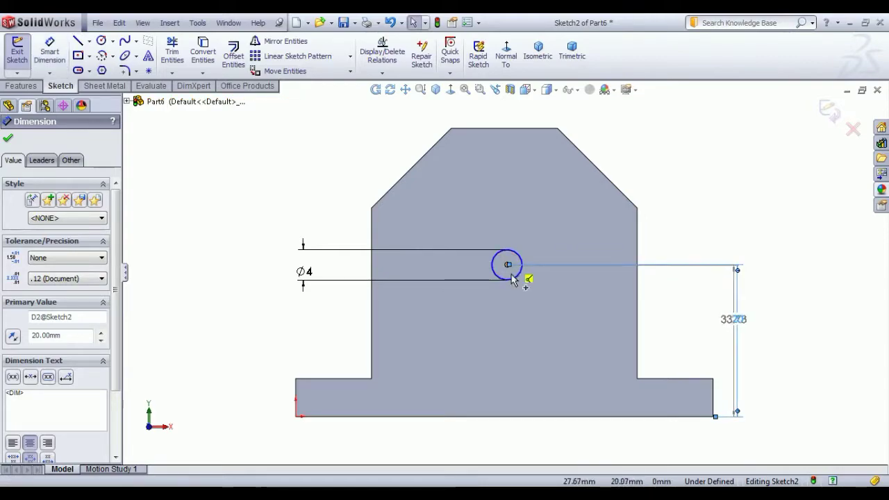
{"action": "key", "text": "Escape"}
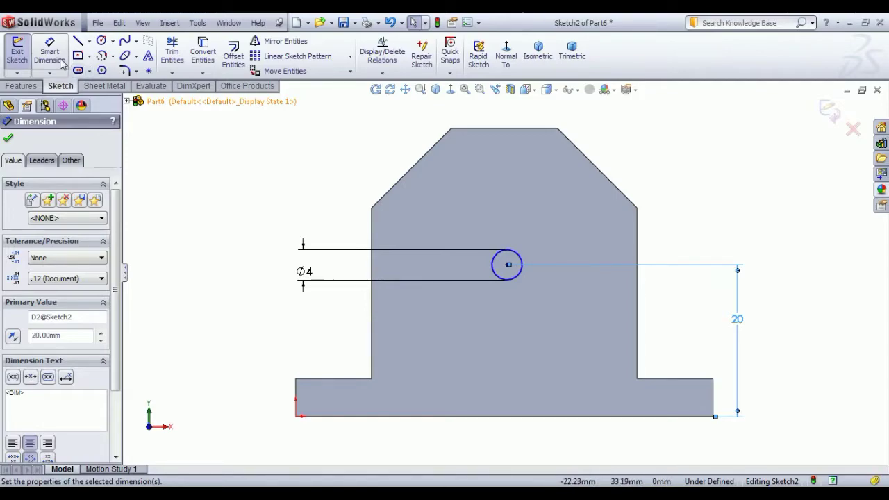
{"action": "left_click", "coordinate": [49, 52]}
{"action": "left_click", "coordinate": [507, 266]}
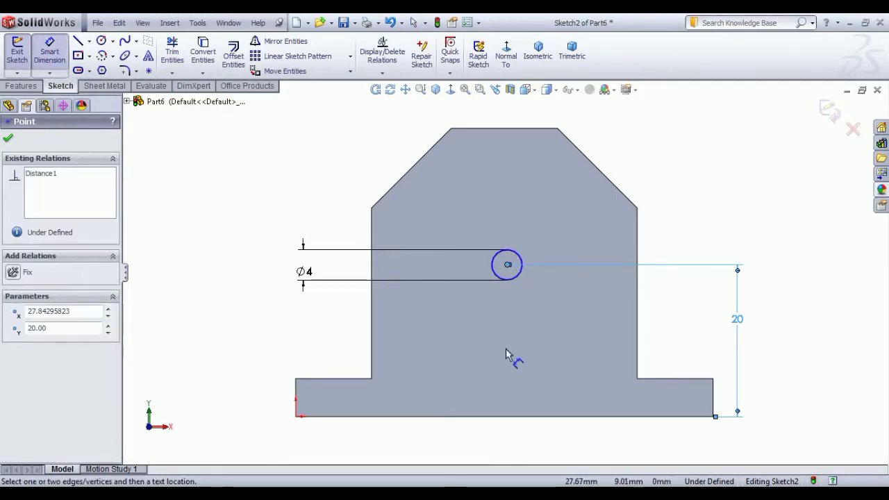
{"action": "left_click", "coordinate": [504, 417]}
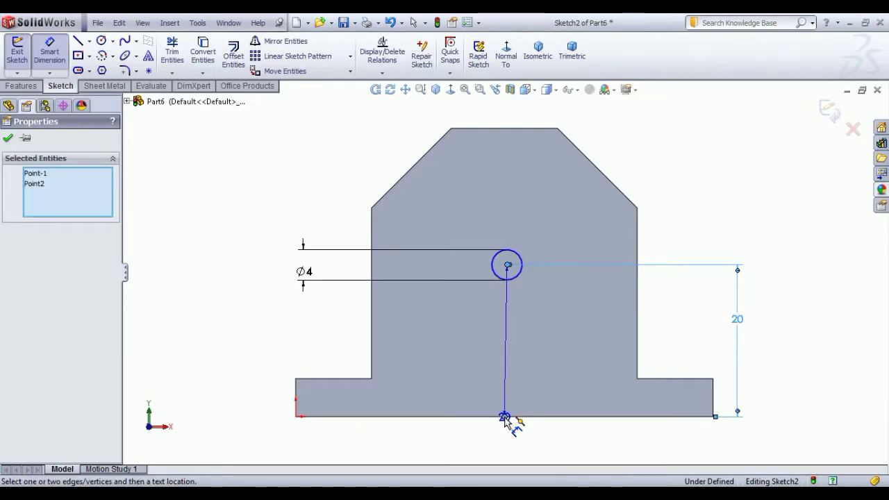
{"action": "left_click", "coordinate": [737, 318]}
{"action": "key", "text": "Escape"}
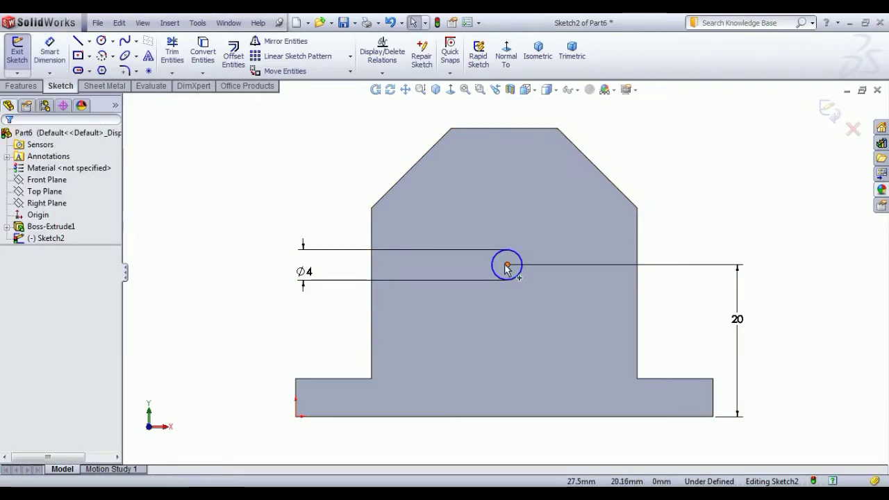
{"action": "left_click", "coordinate": [508, 266]}
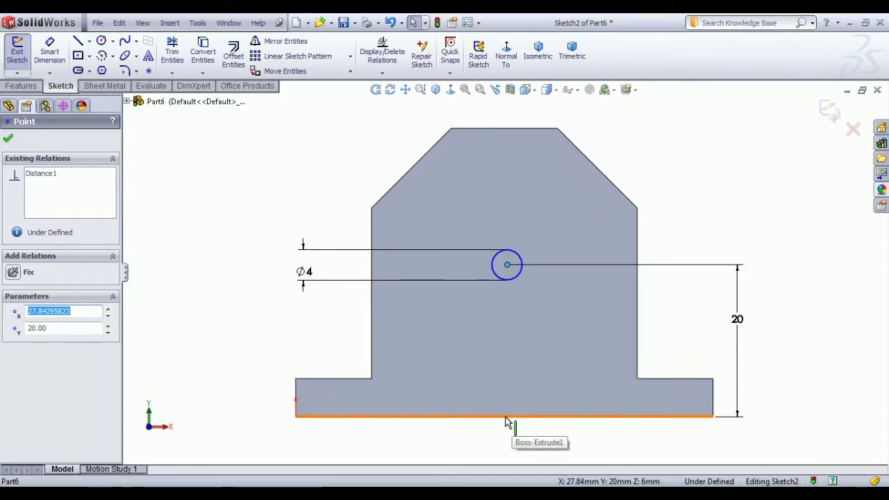
{"action": "left_click", "coordinate": [665, 237]}
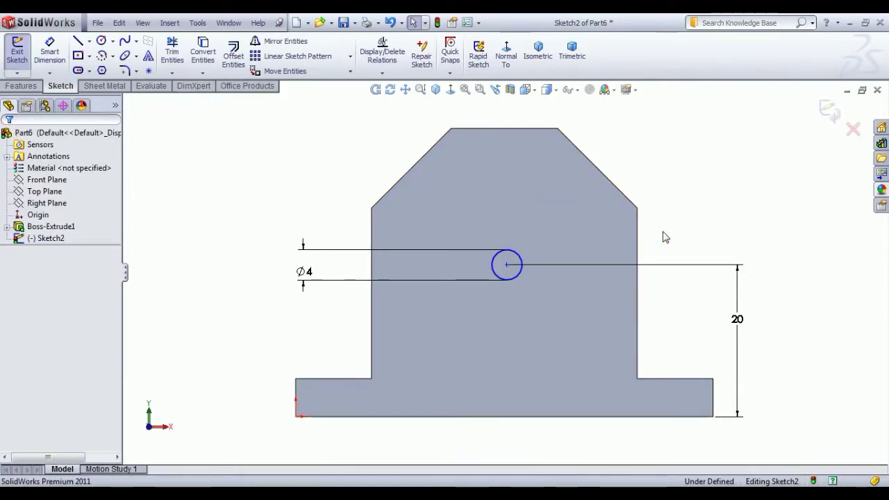
- Draw a vertical centerline from the circle centre to the bottom edge and exit the sketch
{"action": "left_click", "coordinate": [89, 42]}
{"action": "left_click", "coordinate": [104, 67]}
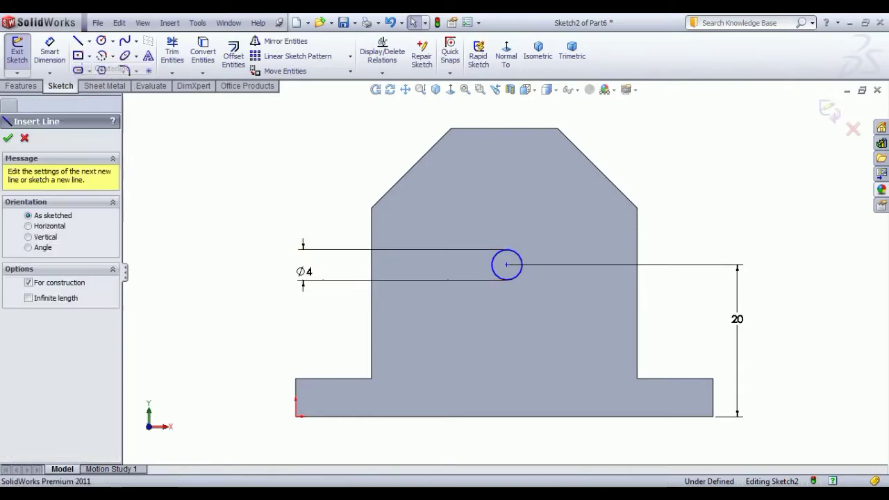
{"action": "left_click", "coordinate": [506, 265]}
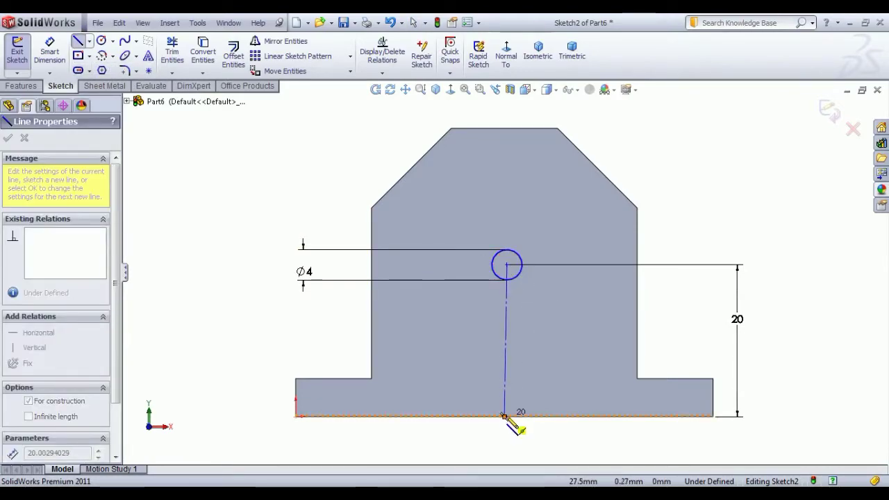
{"action": "left_click", "coordinate": [505, 416]}
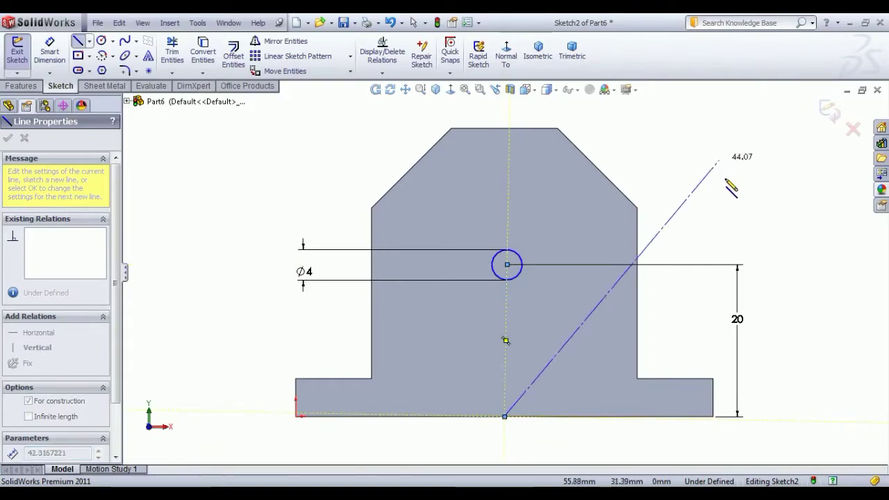
{"action": "right_click", "coordinate": [730, 181]}
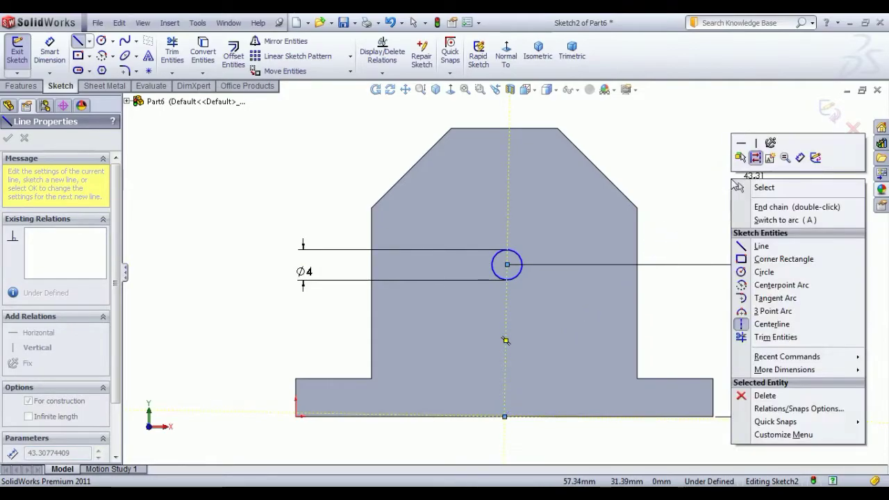
{"action": "left_click", "coordinate": [754, 187]}
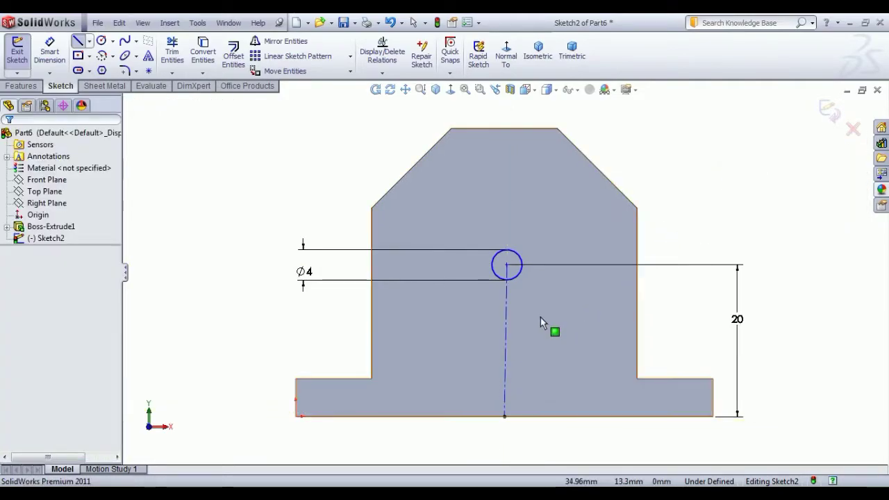
{"action": "left_click", "coordinate": [506, 321]}
{"action": "left_click", "coordinate": [558, 266]}
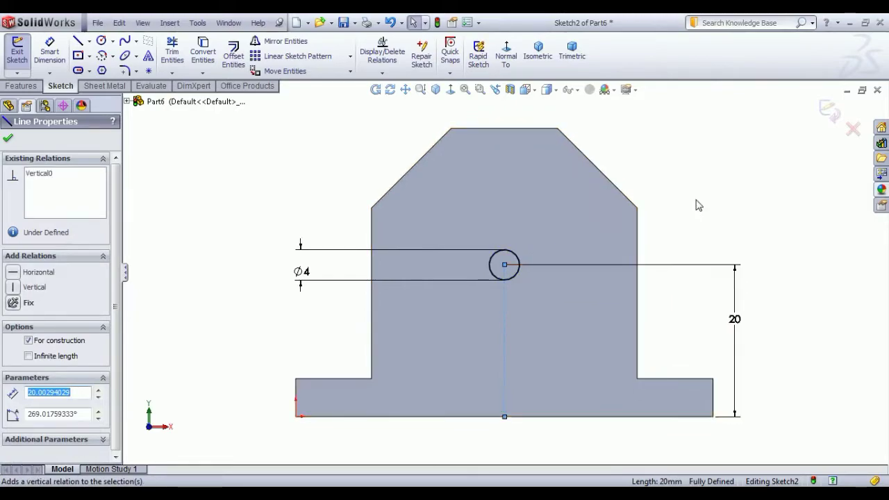
{"action": "left_click", "coordinate": [697, 202]}
{"action": "left_click", "coordinate": [31, 59]}
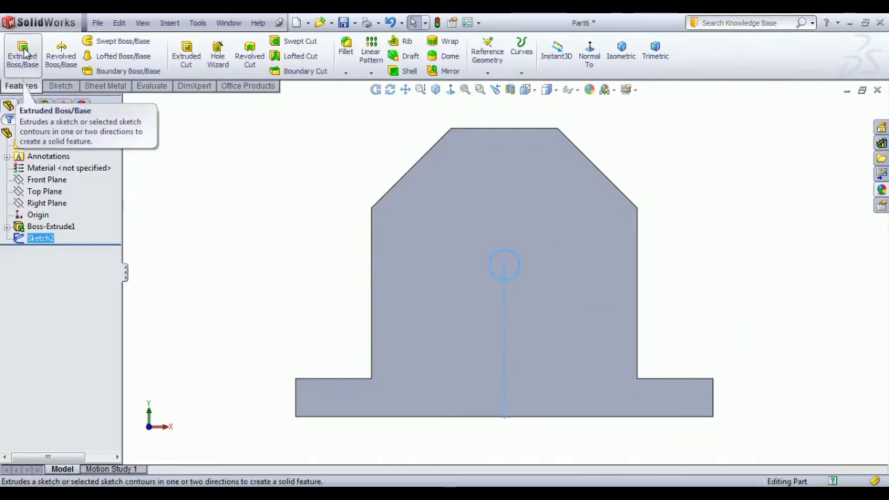
- Extrude-cut the Ø4 circle Through All, viewed in isometric
{"action": "left_click", "coordinate": [198, 68]}
{"action": "left_click", "coordinate": [621, 52]}
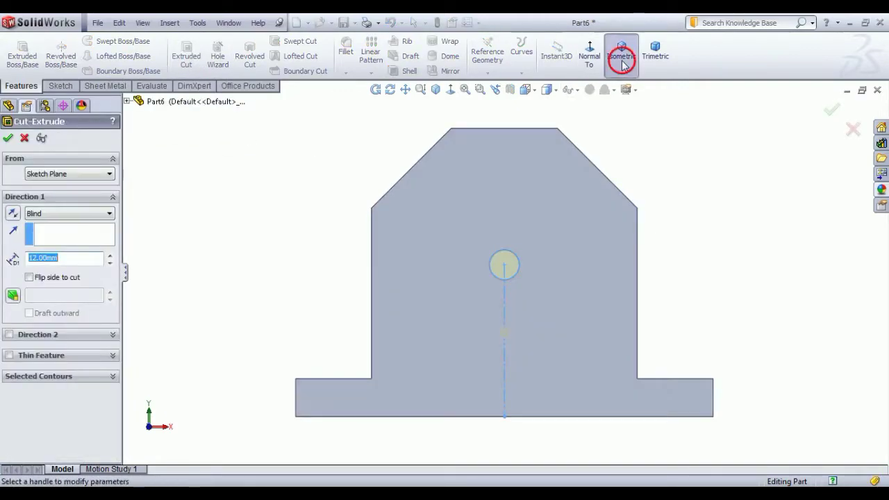
{"action": "left_click", "coordinate": [98, 215]}
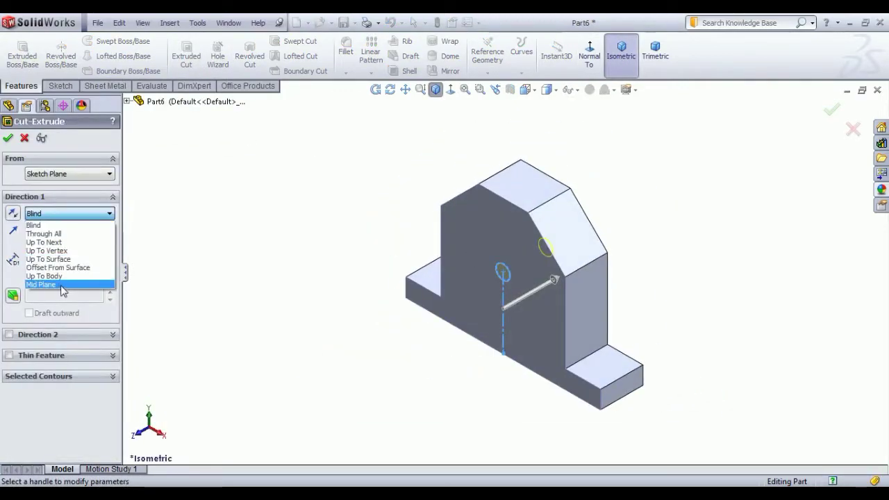
{"action": "left_click", "coordinate": [44, 234]}
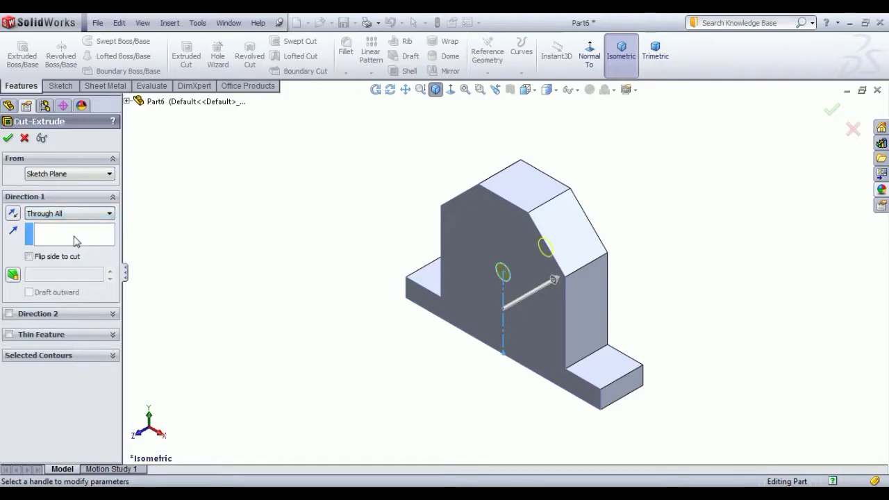
{"action": "left_click", "coordinate": [8, 138]}
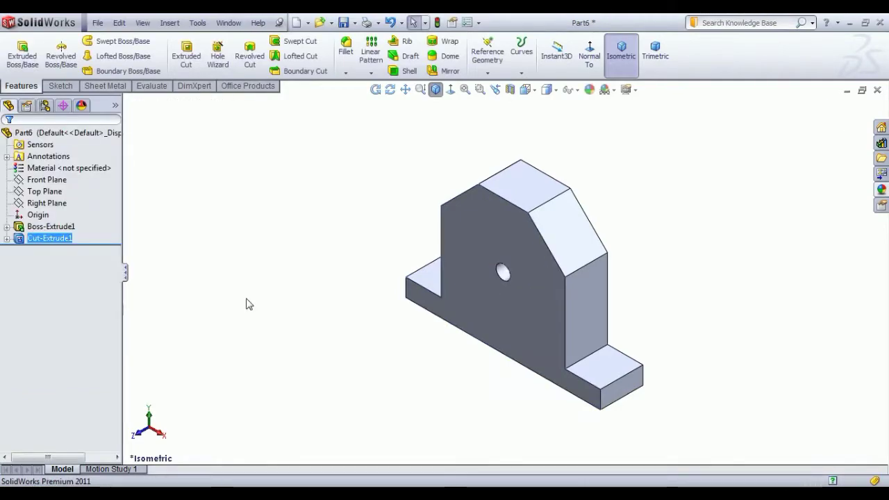
- Orbit the model toward the front and select the block's front face
{"action": "middle_click_drag", "start_coordinate": [399, 377], "coordinate": [442, 324]}
{"action": "left_click_drag", "start_coordinate": [469, 345], "coordinate": [449, 338]}
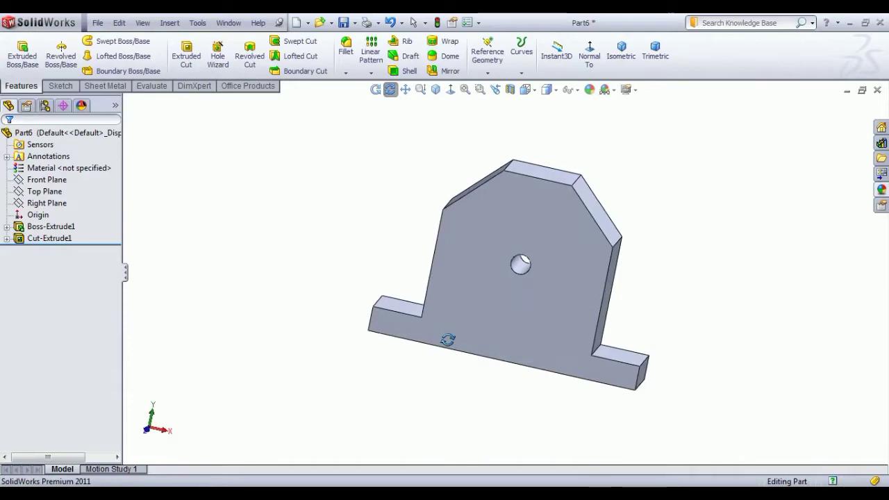
{"action": "key", "text": "Escape"}
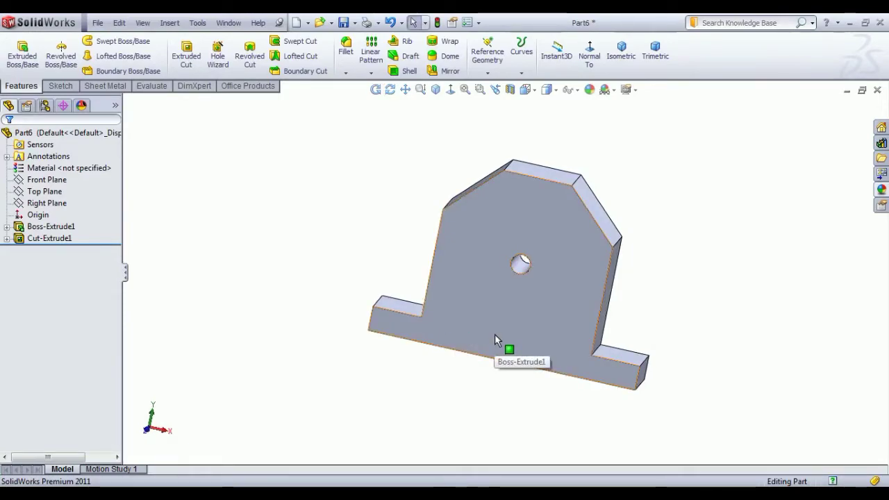
{"action": "left_click", "coordinate": [495, 334]}
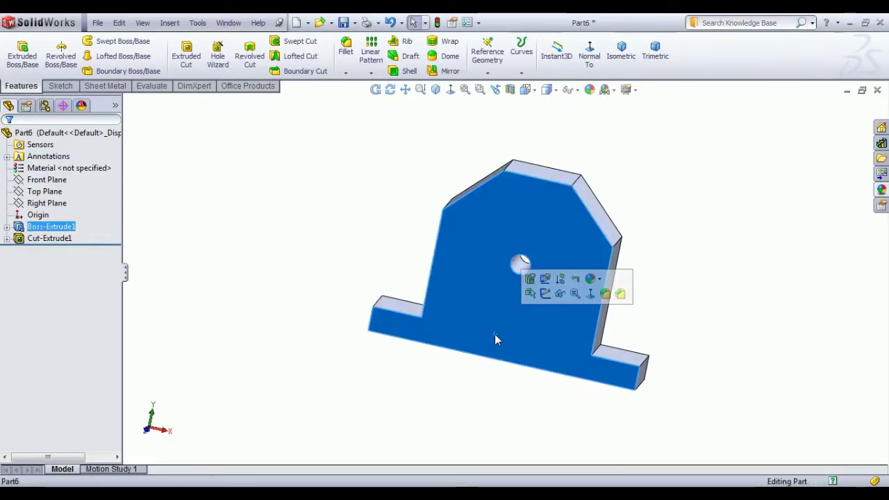
- Sketch on the front face and draw a Ø20 circle concentric with the hole
{"action": "left_click", "coordinate": [547, 293]}
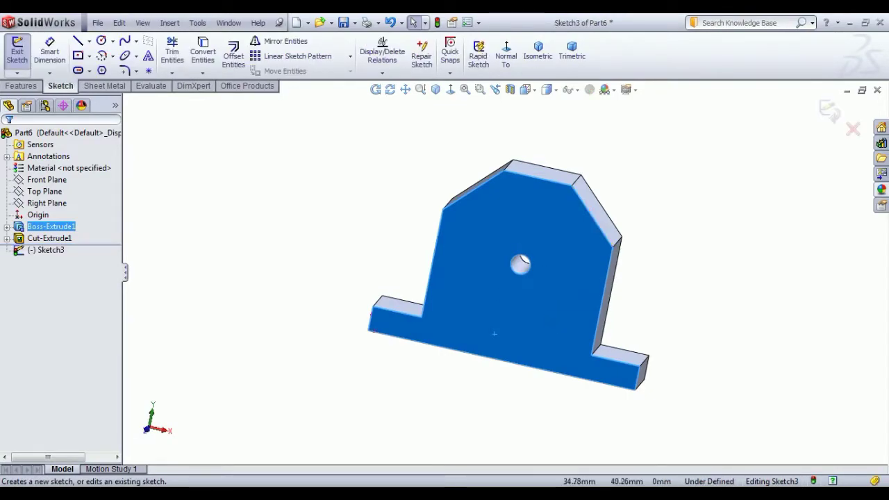
{"action": "left_click", "coordinate": [505, 52]}
{"action": "left_click", "coordinate": [187, 293]}
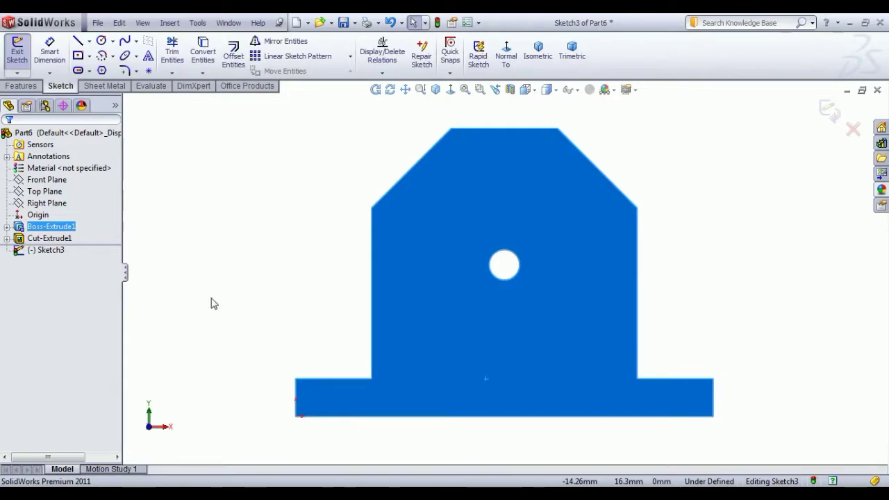
{"action": "left_click", "coordinate": [101, 43]}
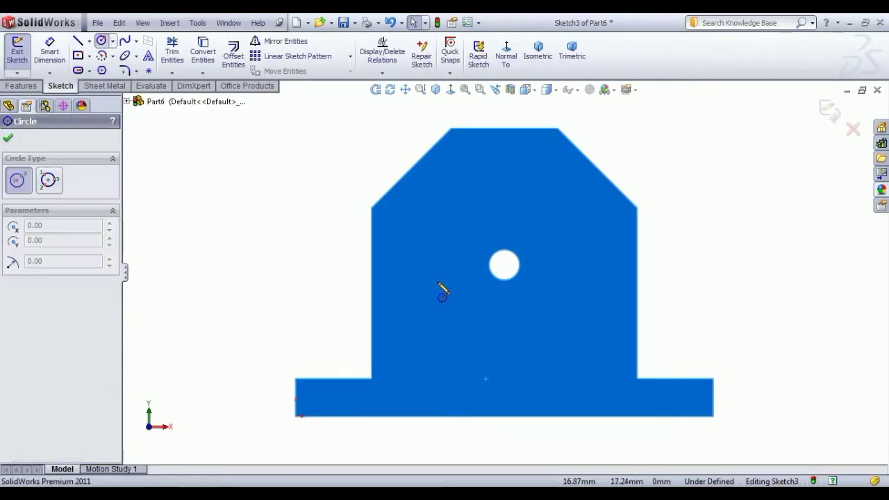
{"action": "left_click", "coordinate": [505, 265]}
{"action": "left_click", "coordinate": [474, 327]}
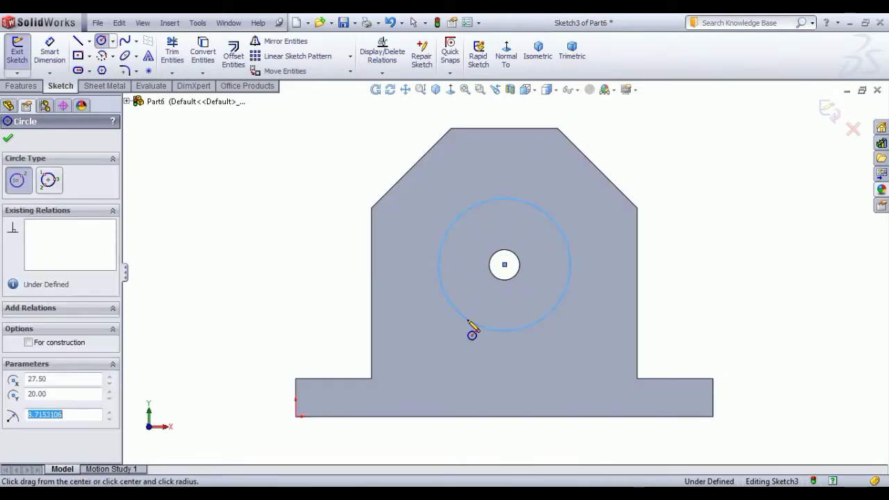
{"action": "left_click", "coordinate": [48, 54]}
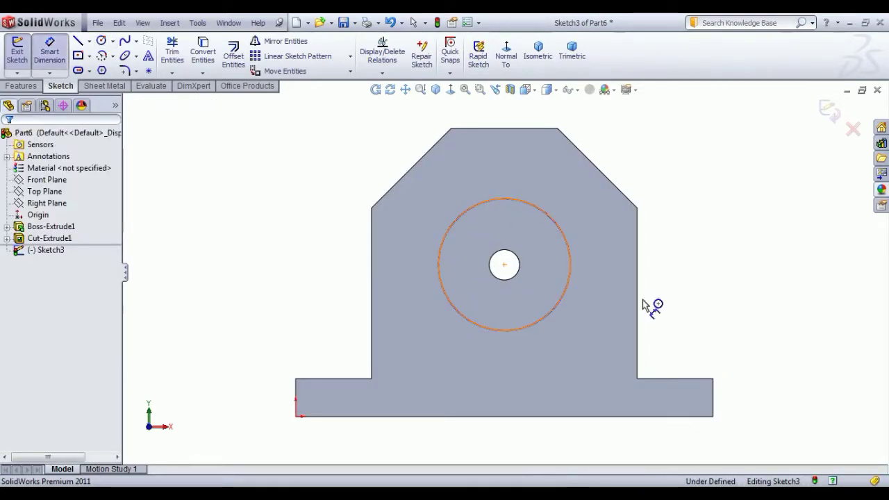
{"action": "left_click", "coordinate": [568, 288]}
{"action": "left_click", "coordinate": [699, 309]}
{"action": "type", "text": "20"}
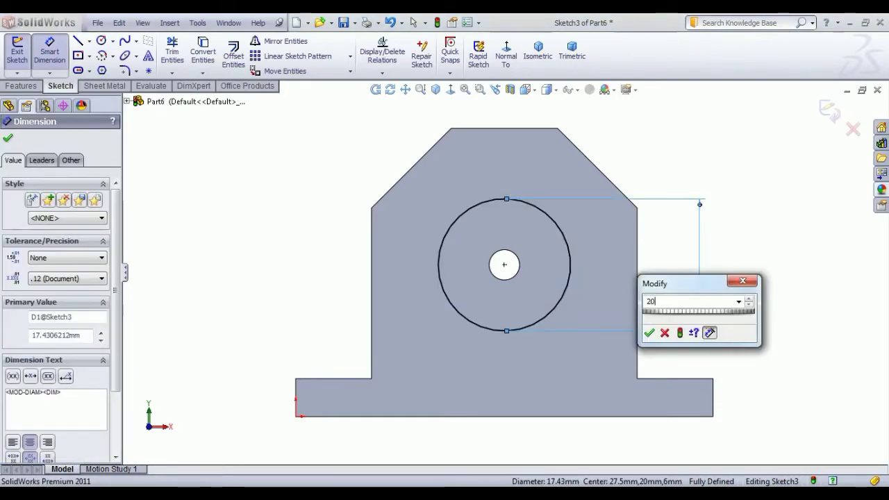
{"action": "key", "text": "Return"}
- Offset the Ø20 circle outward by 4 mm
{"action": "right_click", "coordinate": [269, 198]}
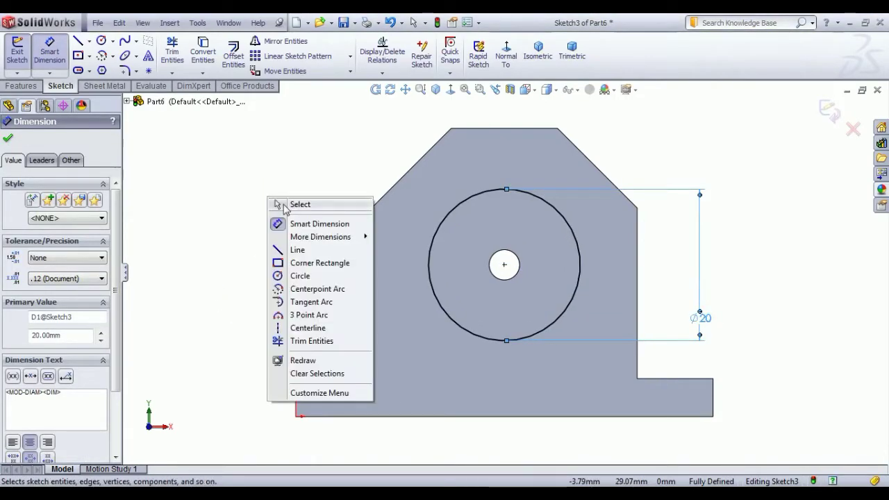
{"action": "left_click", "coordinate": [299, 204]}
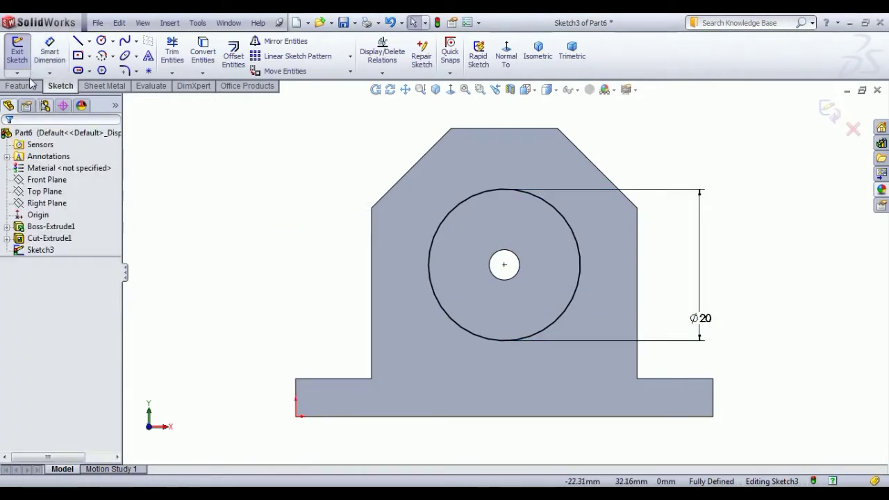
{"action": "left_click", "coordinate": [230, 61]}
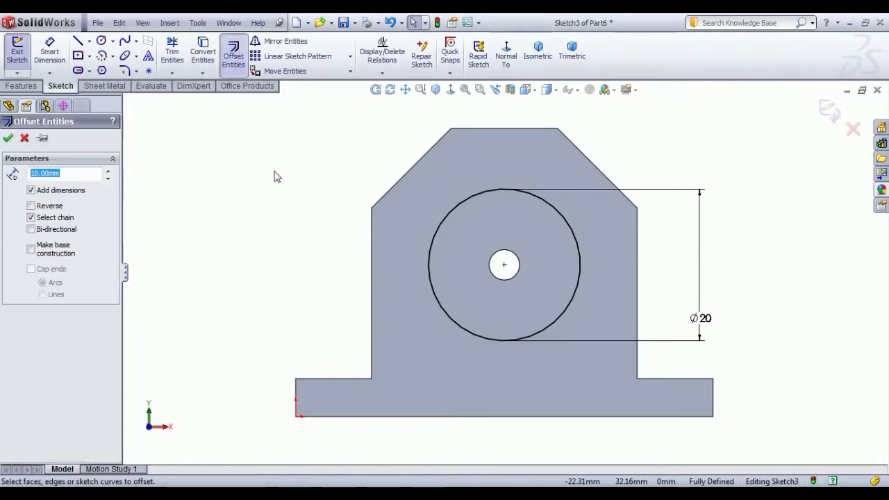
{"action": "left_click", "coordinate": [428, 270]}
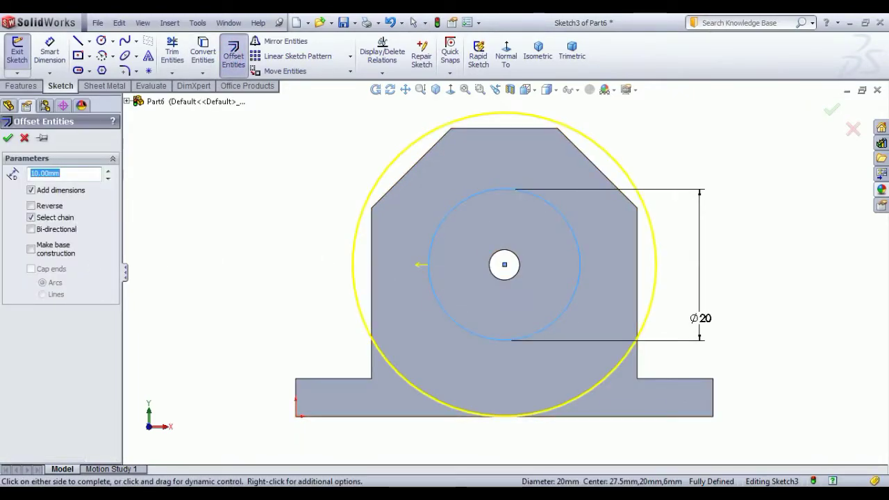
{"action": "type", "text": "4"}
{"action": "key", "text": "Return"}
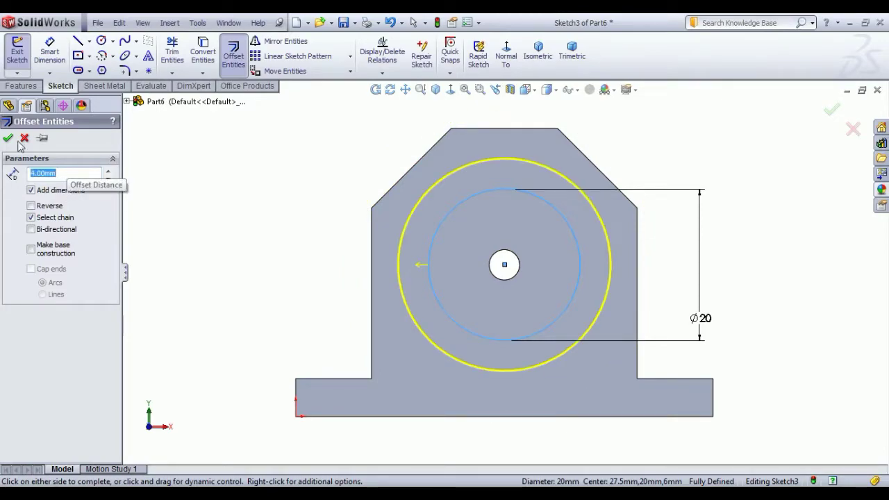
{"action": "left_click", "coordinate": [8, 138]}
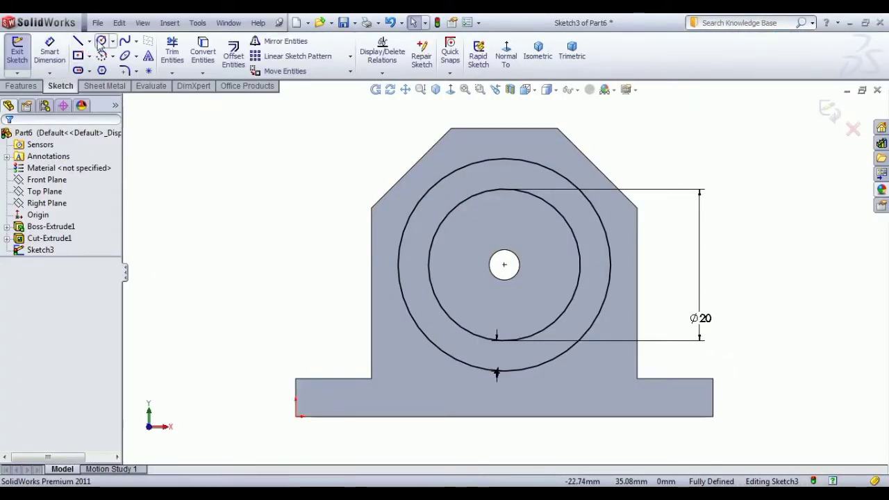
- Draw a small 3-point circle tangent between the two large circles at the top
{"action": "left_click", "coordinate": [101, 41]}
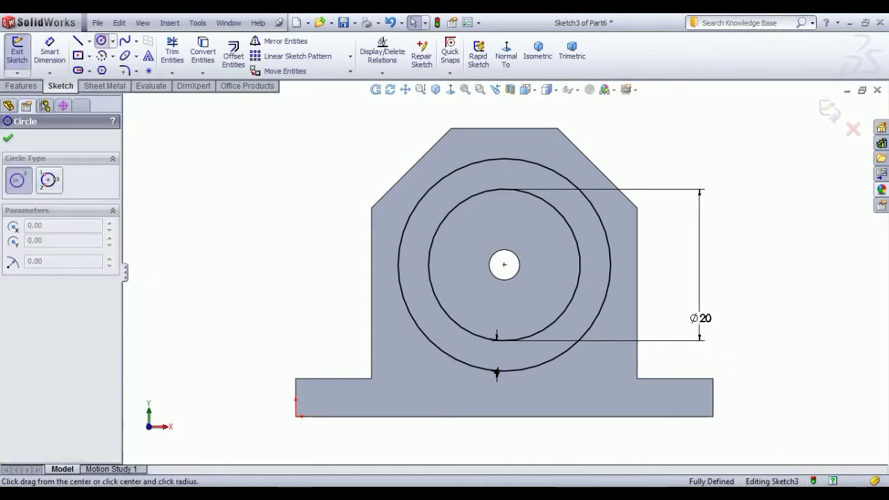
{"action": "left_click", "coordinate": [49, 181]}
{"action": "left_click", "coordinate": [443, 181]}
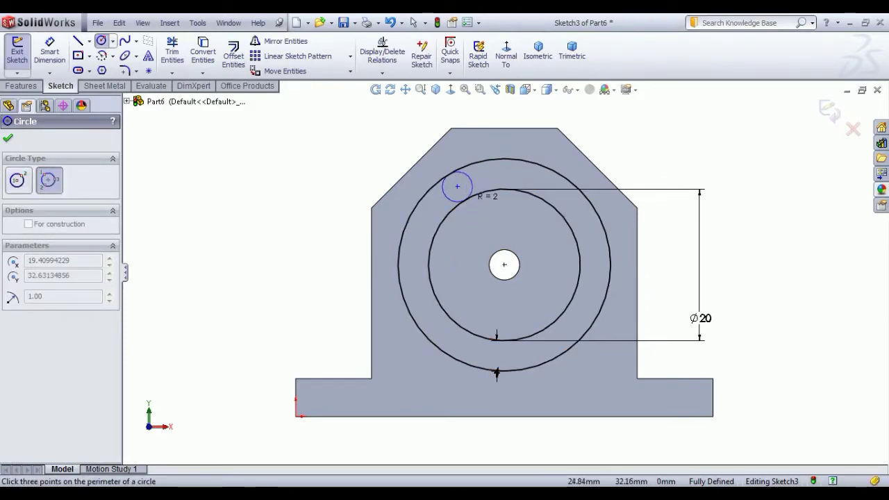
{"action": "left_click", "coordinate": [462, 188]}
{"action": "left_click", "coordinate": [8, 139]}
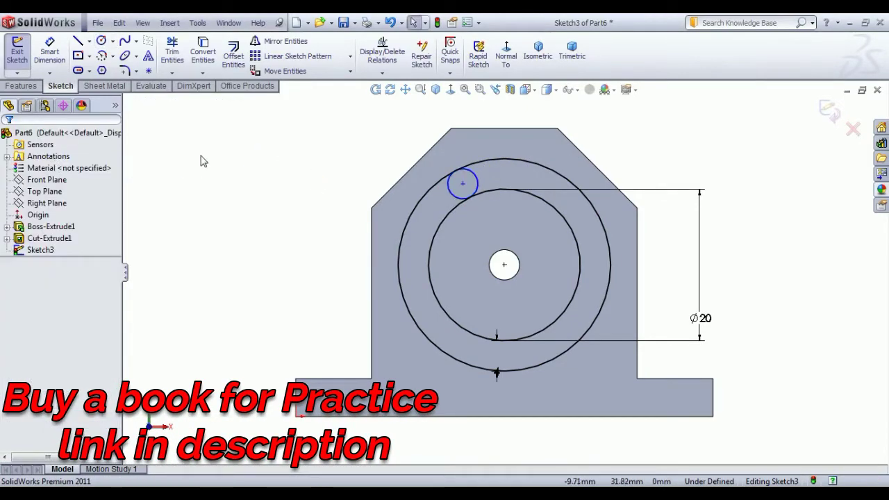
- Add a vertical centerline through the part and dimension the small circle's centre 4 mm from it
{"action": "left_click", "coordinate": [89, 42]}
{"action": "left_click", "coordinate": [97, 69]}
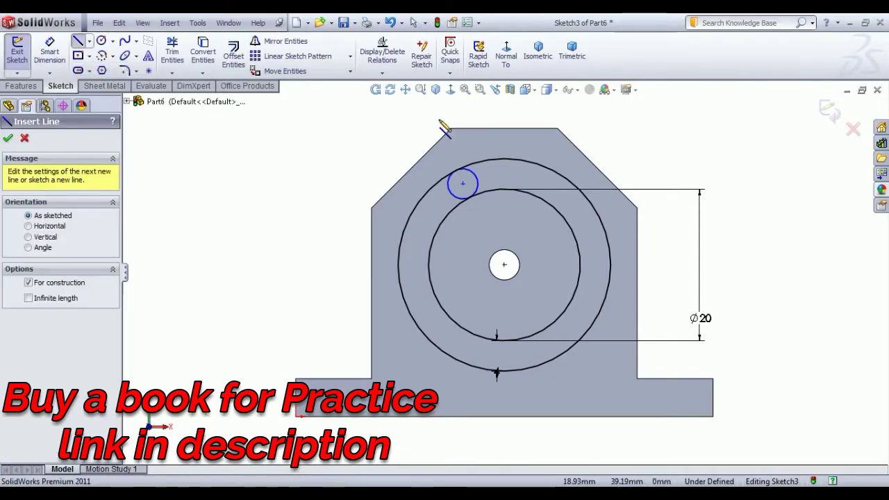
{"action": "left_click", "coordinate": [504, 127]}
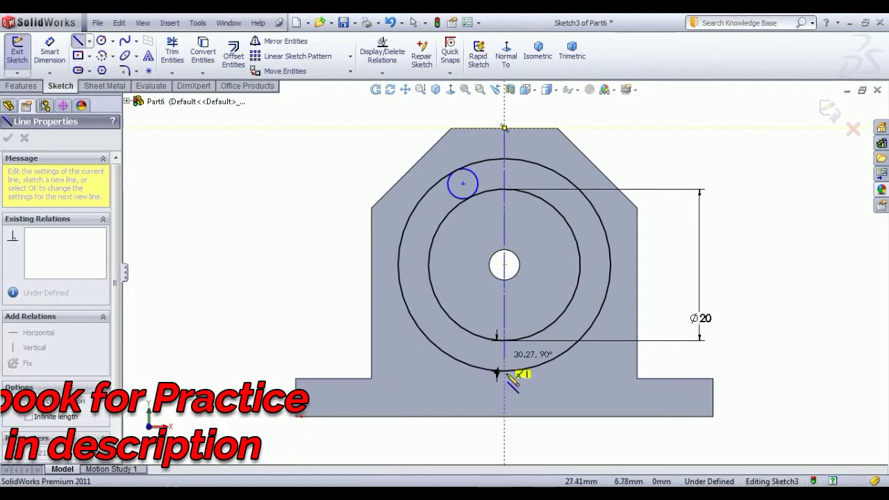
{"action": "left_click", "coordinate": [504, 416]}
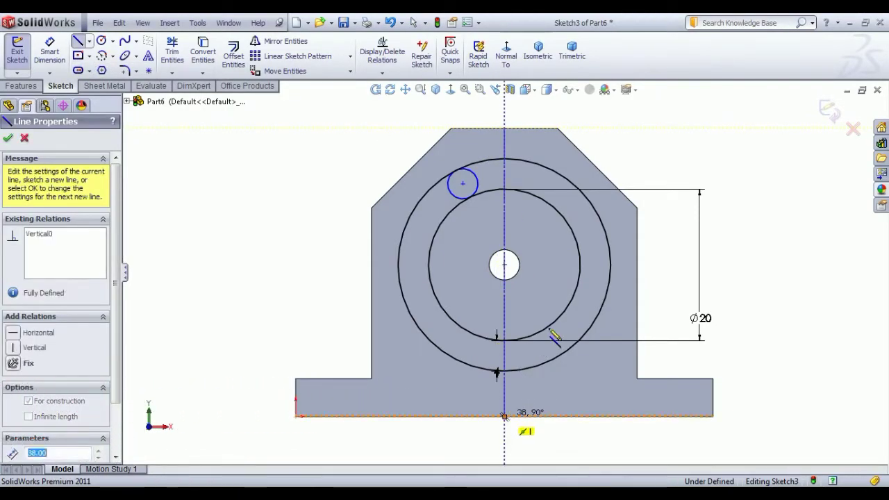
{"action": "right_click", "coordinate": [651, 128]}
{"action": "left_click", "coordinate": [651, 126]}
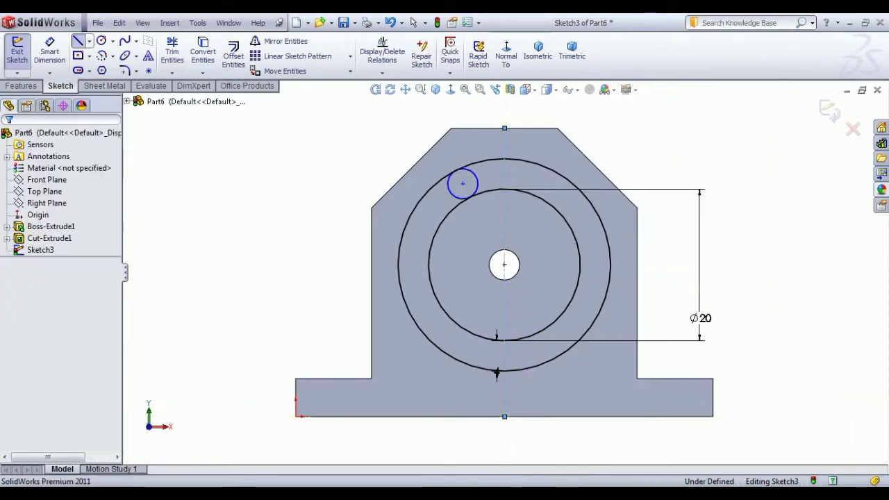
{"action": "left_click", "coordinate": [49, 50]}
{"action": "left_click", "coordinate": [463, 184]}
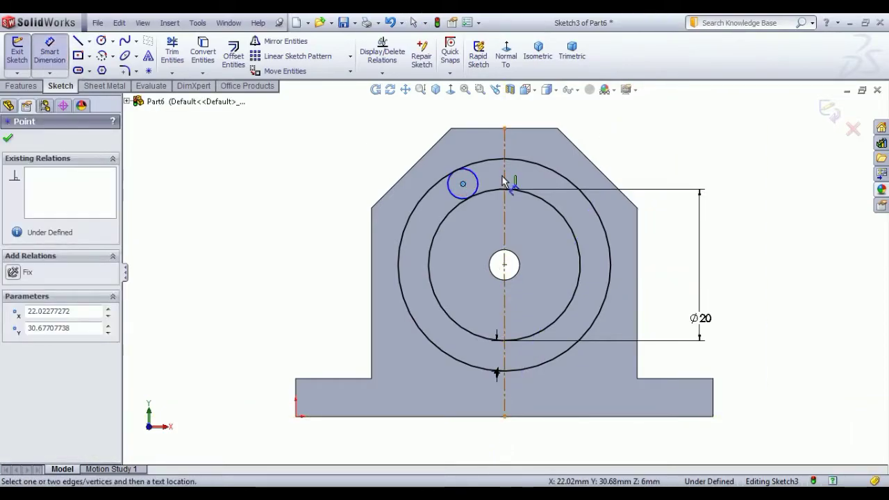
{"action": "left_click", "coordinate": [505, 177]}
{"action": "left_click", "coordinate": [484, 121]}
{"action": "type", "text": "4"}
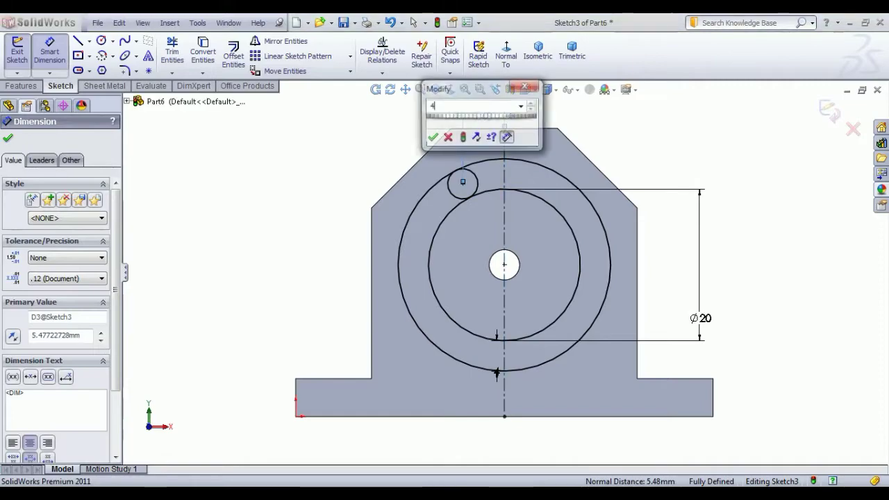
{"action": "key", "text": "Return"}
{"action": "right_click", "coordinate": [297, 139]}
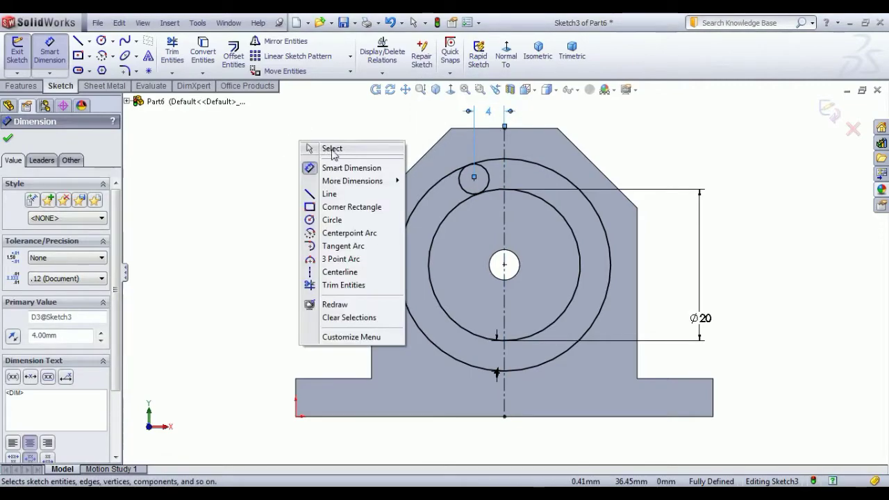
{"action": "left_click", "coordinate": [321, 148]}
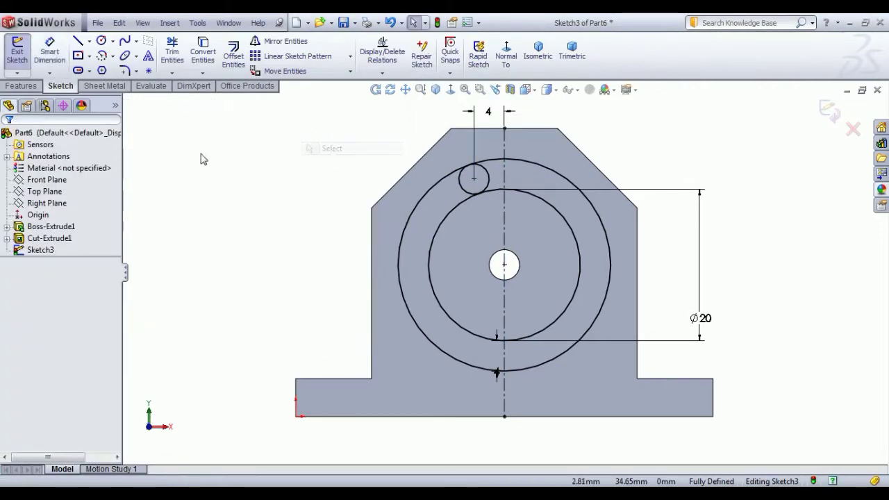
- Draw a matching tangent circle at the bottom and align it vertically below the upper one
{"action": "left_click", "coordinate": [101, 41]}
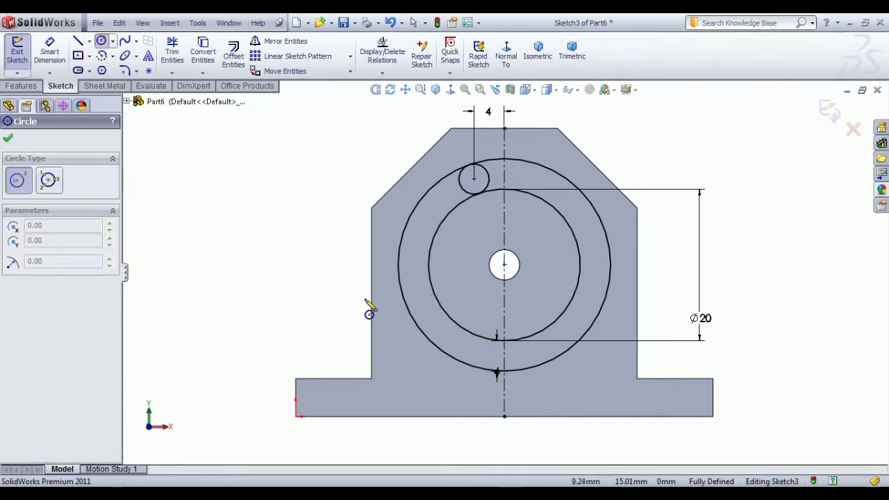
{"action": "left_click", "coordinate": [49, 180]}
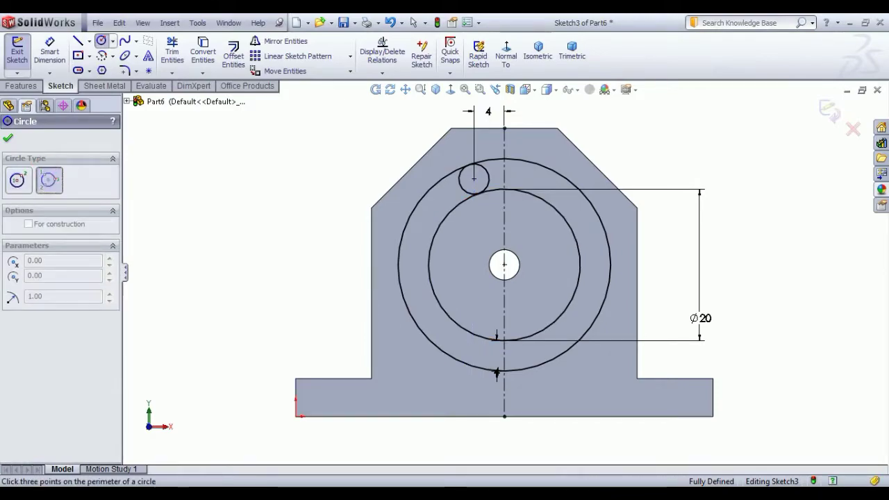
{"action": "left_click", "coordinate": [459, 361]}
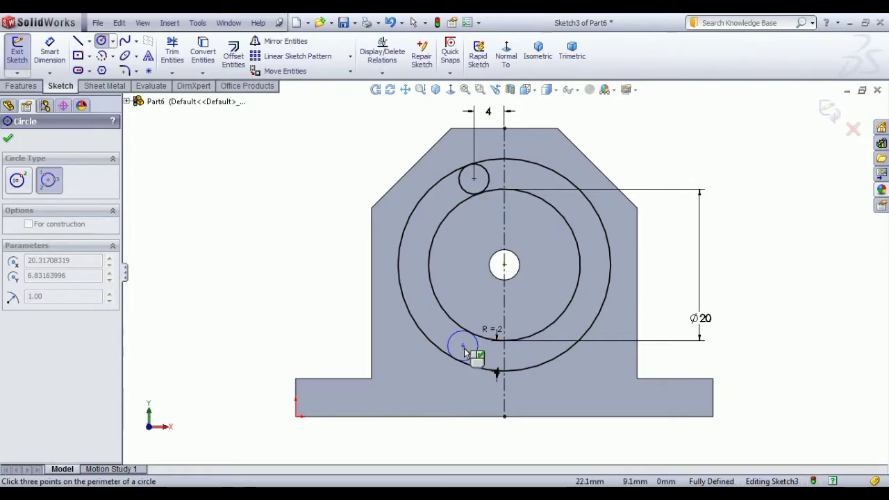
{"action": "left_click", "coordinate": [457, 349]}
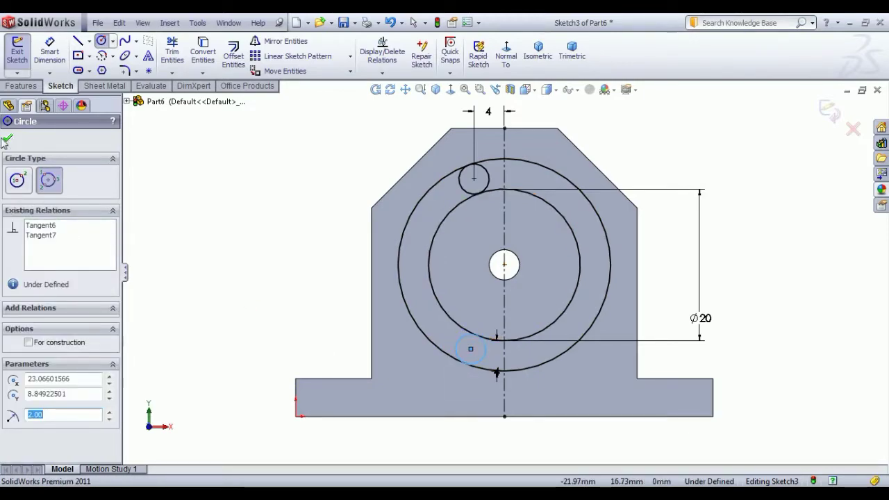
{"action": "key", "text": "Escape"}
{"action": "left_click", "coordinate": [472, 350]}
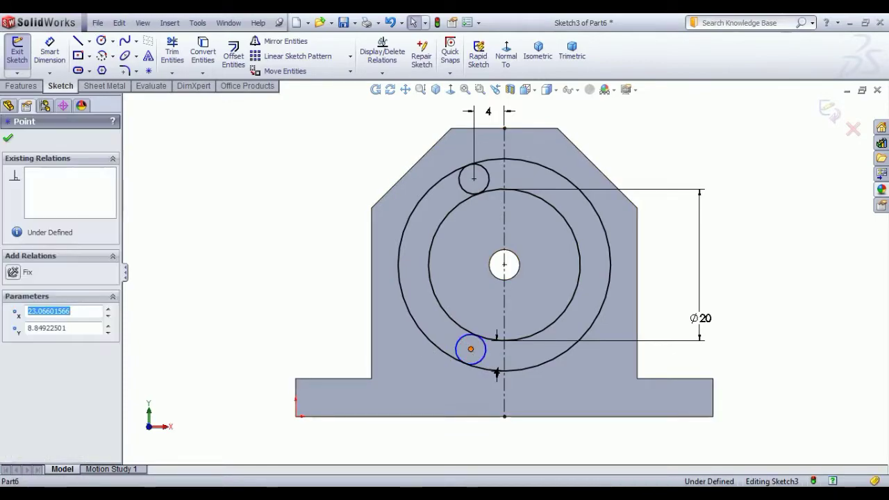
{"action": "left_click", "coordinate": [473, 179], "text": "ctrl"}
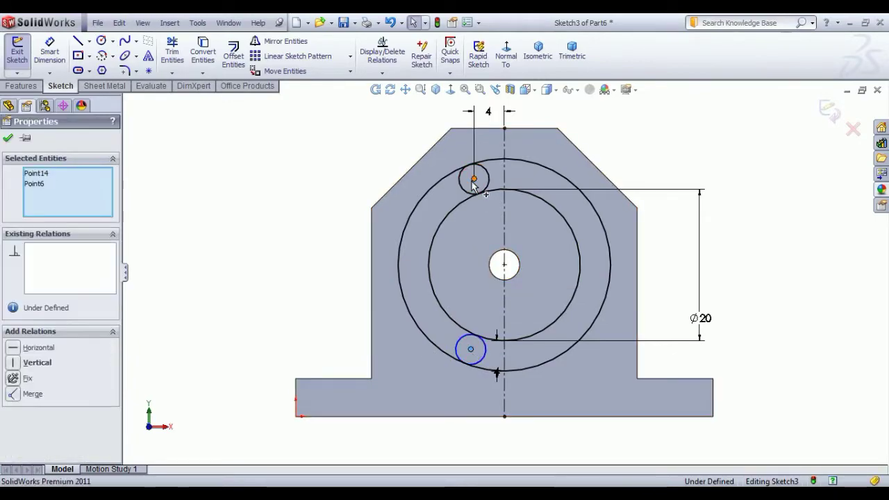
{"action": "left_click", "coordinate": [522, 127]}
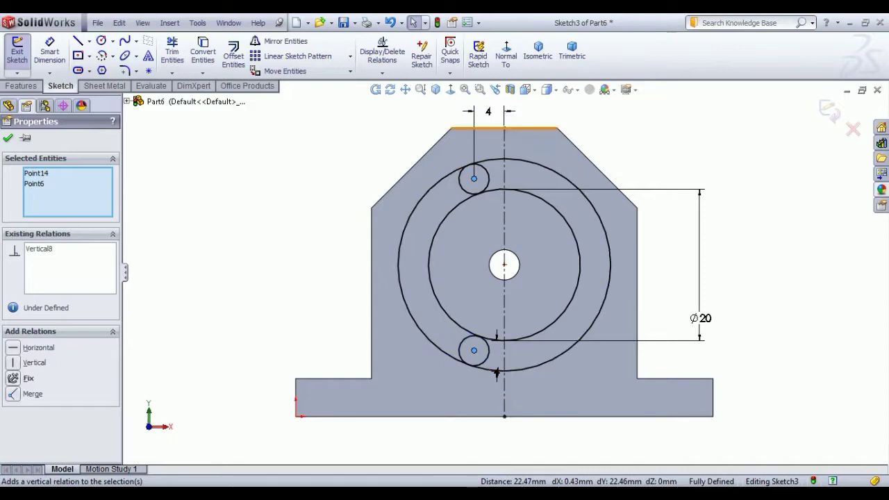
{"action": "left_click", "coordinate": [692, 169]}
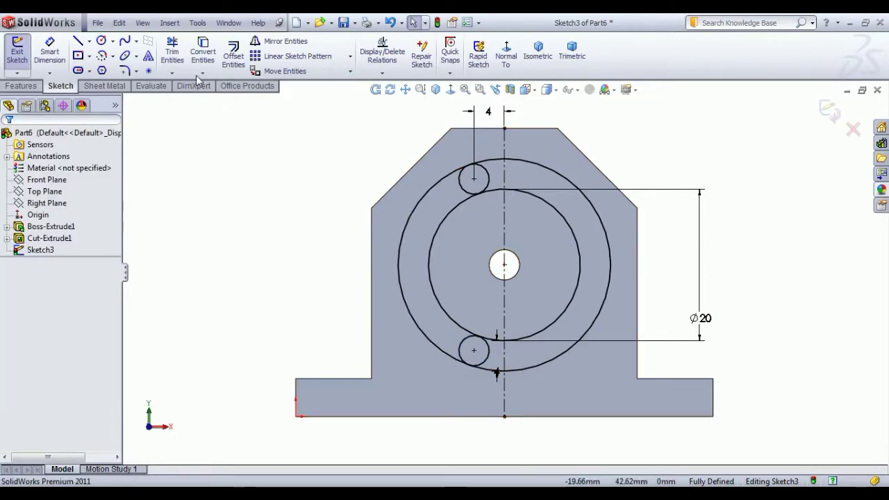
- Mirror both small circles about the vertical centreline, then begin trimming the ring segments crossing it
{"action": "left_click", "coordinate": [312, 47]}
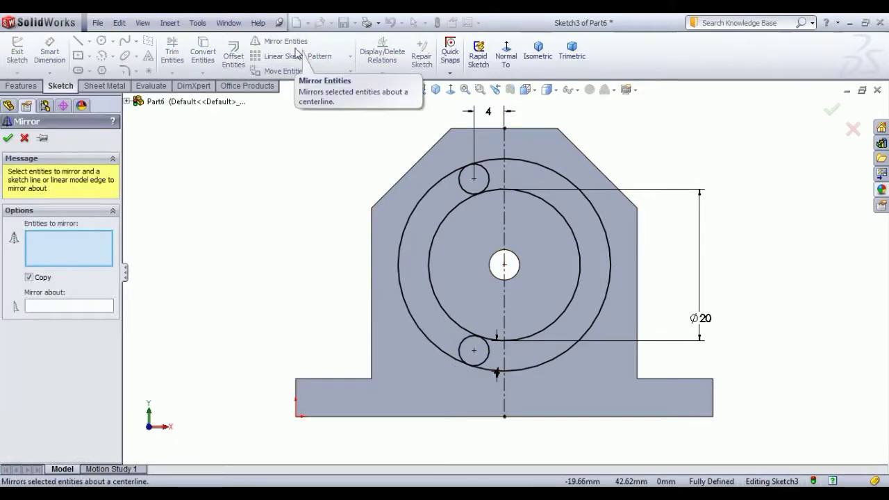
{"action": "left_click", "coordinate": [469, 192]}
{"action": "left_click", "coordinate": [458, 350]}
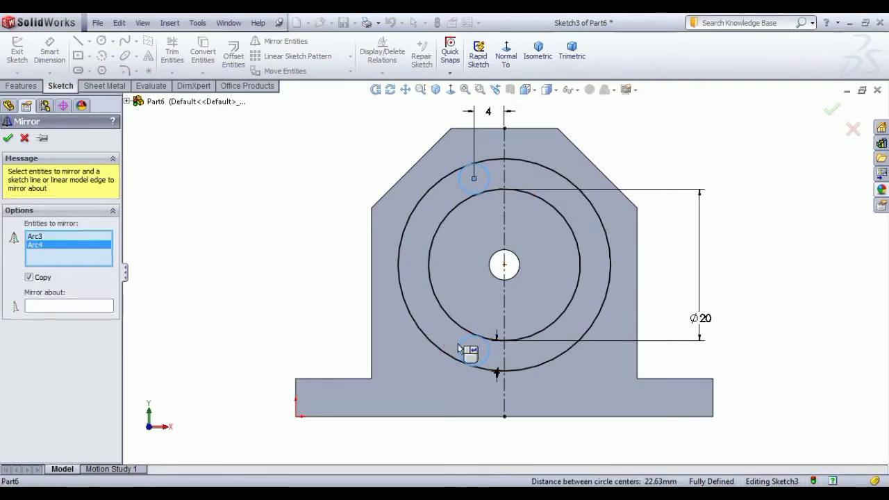
{"action": "left_click", "coordinate": [70, 307]}
{"action": "left_click", "coordinate": [507, 234]}
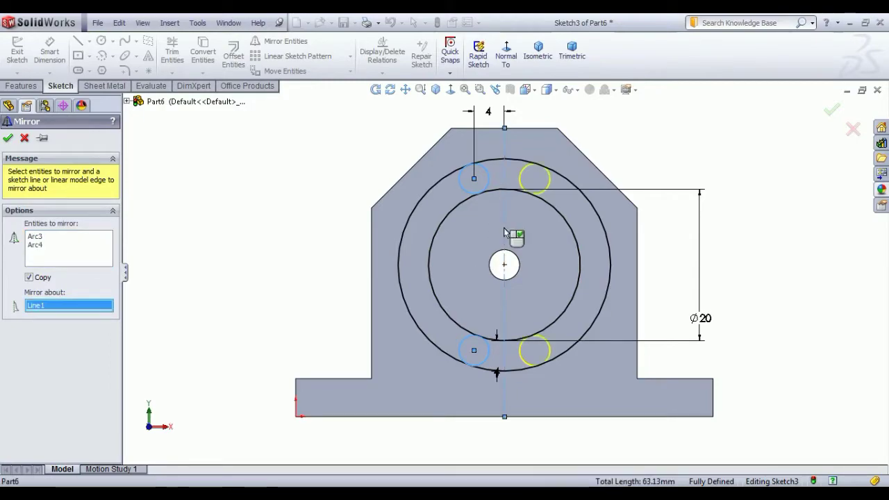
{"action": "left_click", "coordinate": [7, 138]}
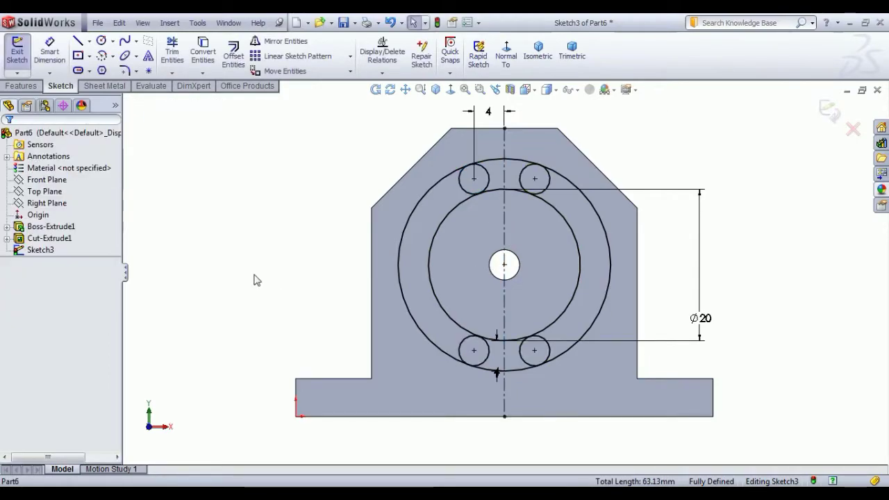
{"action": "left_click", "coordinate": [172, 53]}
{"action": "left_click_drag", "start_coordinate": [492, 147], "coordinate": [501, 177]}
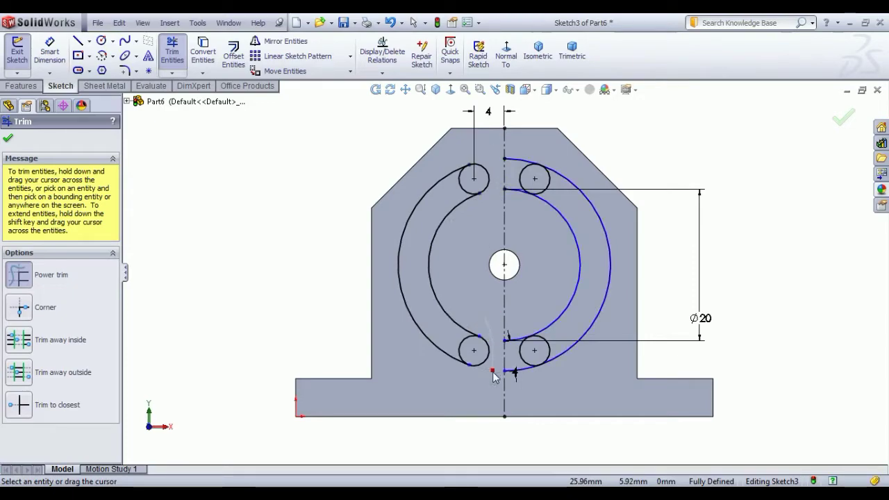
- Trim the remaining ring arcs at the centreline and inside the small circles, leaving two rounded-end slots
{"action": "left_click_drag", "start_coordinate": [492, 373], "coordinate": [494, 375]}
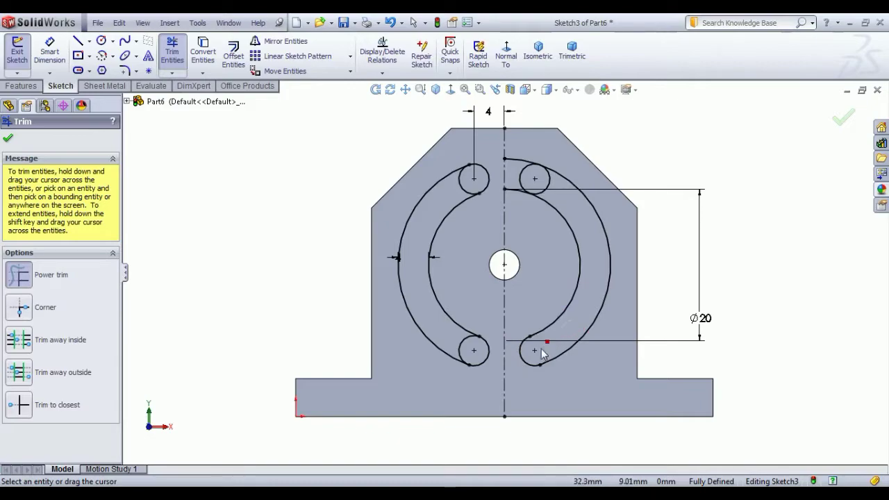
{"action": "mouse_move", "coordinate": [563, 191]}
{"action": "left_mouse_down"}
{"action": "mouse_move", "coordinate": [542, 197]}
{"action": "mouse_move", "coordinate": [511, 165]}
{"action": "left_mouse_up"}
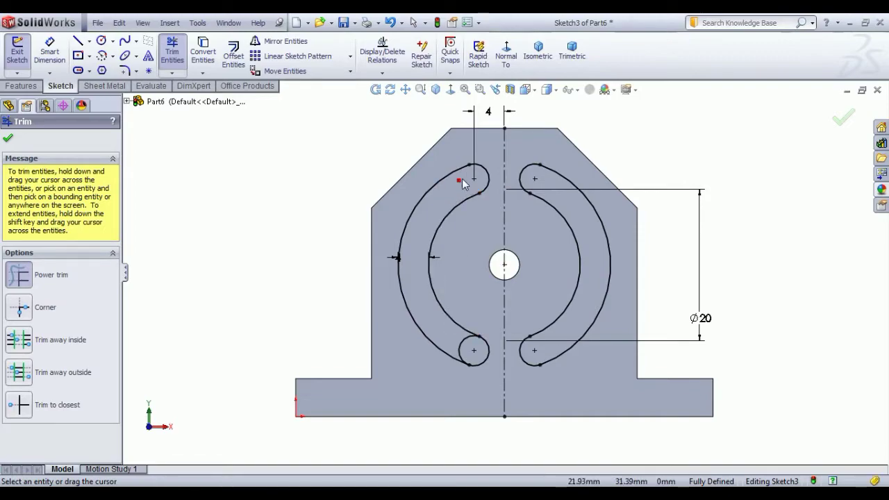
{"action": "left_click_drag", "start_coordinate": [455, 328], "coordinate": [470, 356]}
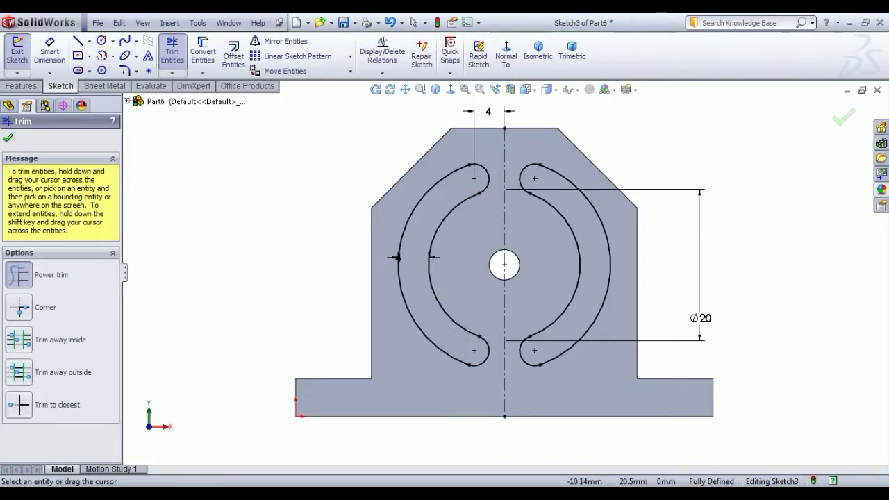
{"action": "right_click", "coordinate": [224, 145]}
{"action": "left_click", "coordinate": [239, 147]}
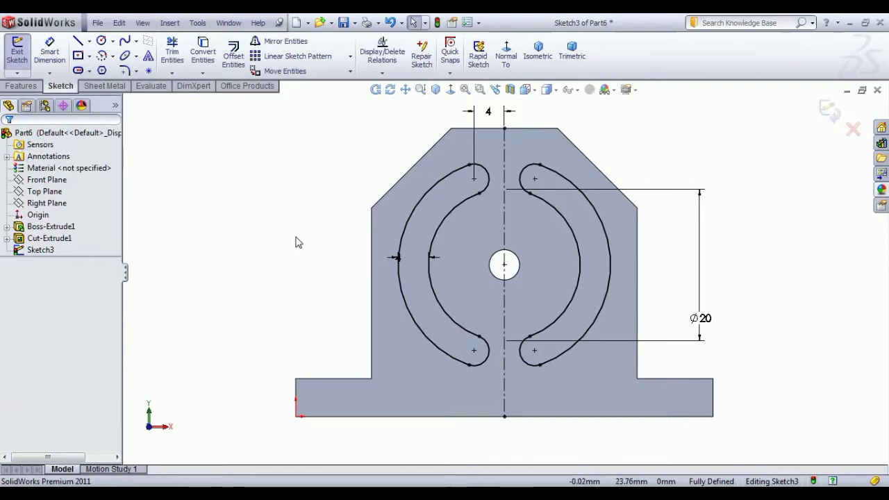
- Close the slot sketch and start an extruded cut from it, previewed in isometric
{"action": "left_click", "coordinate": [18, 47]}
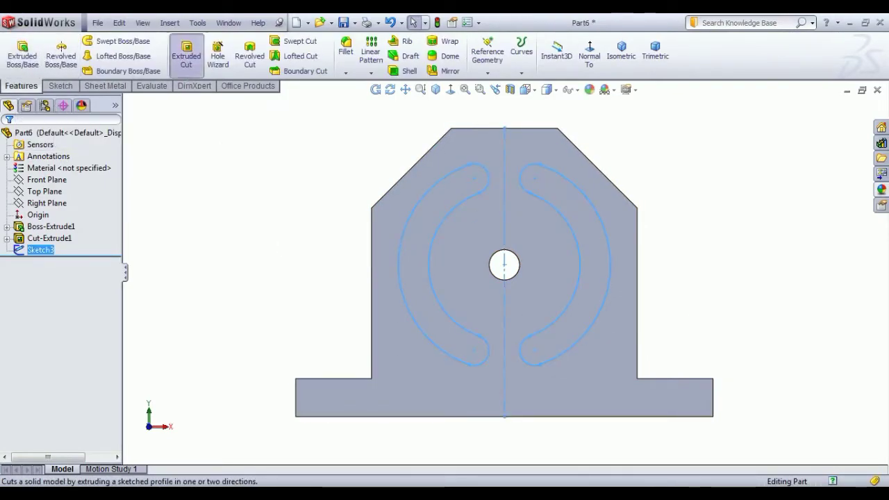
{"action": "left_click", "coordinate": [186, 50]}
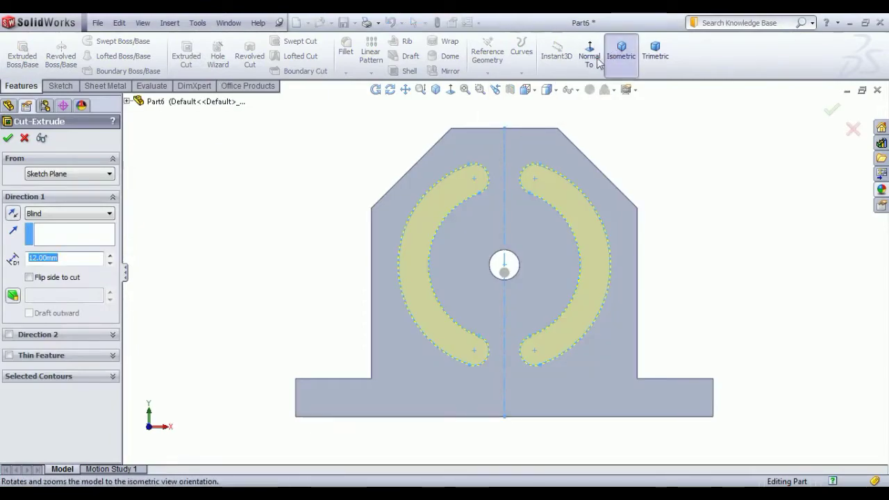
{"action": "left_click", "coordinate": [621, 49]}
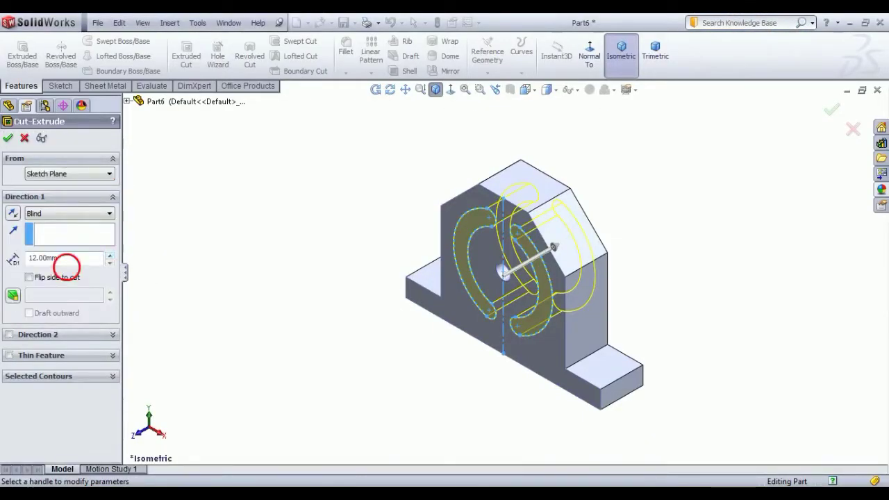
- Cut the two curved slots 6 mm deep as Cut-Extrude2
{"action": "left_click", "coordinate": [67, 261]}
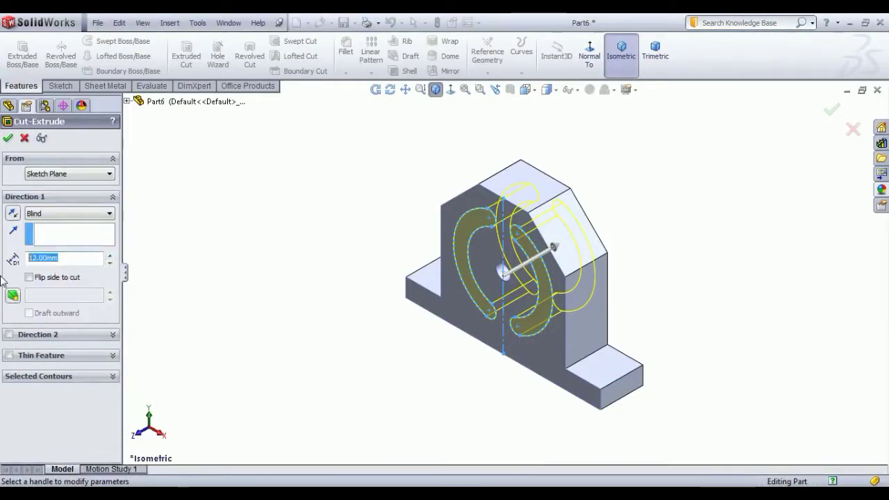
{"action": "type", "text": "6"}
{"action": "key", "text": "Return"}
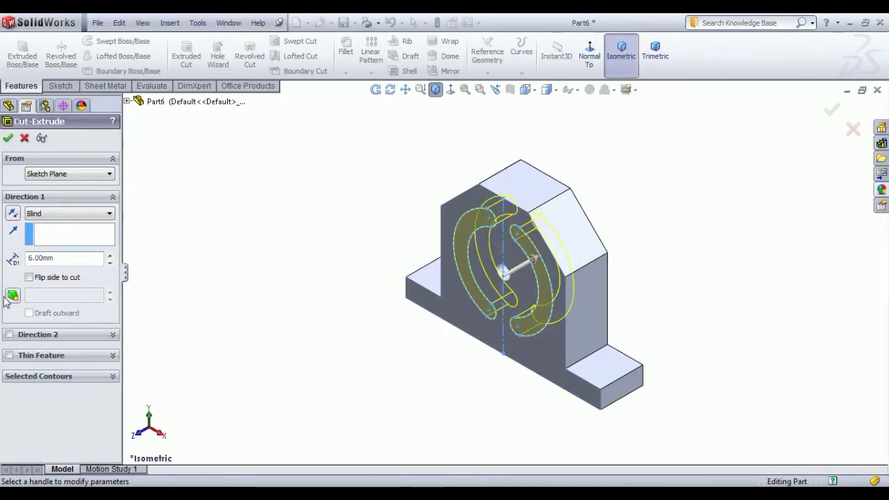
{"action": "left_click", "coordinate": [8, 138]}
{"action": "left_click", "coordinate": [276, 312]}
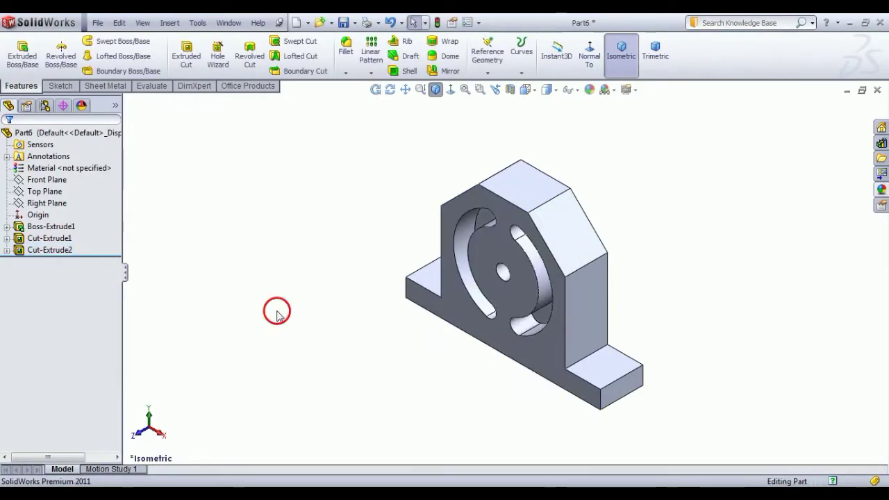
{"action": "mouse_move", "coordinate": [411, 390]}
{"action": "middle_mouse_down"}
{"action": "mouse_move", "coordinate": [472, 337]}
{"action": "mouse_move", "coordinate": [458, 338]}
{"action": "mouse_move", "coordinate": [468, 351]}
{"action": "mouse_move", "coordinate": [418, 353]}
{"action": "mouse_move", "coordinate": [352, 409]}
{"action": "mouse_move", "coordinate": [359, 407]}
{"action": "middle_mouse_up"}
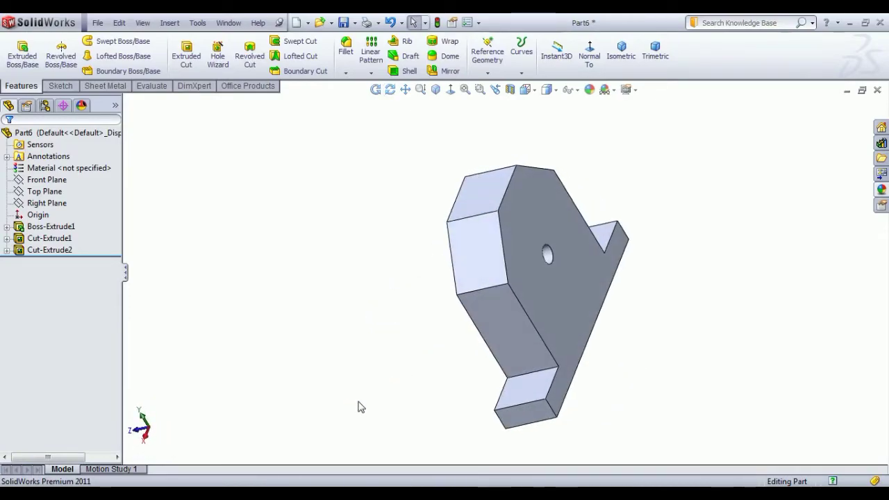
- Start a sketch on the back face and draw two circles either side of the central hole
{"action": "left_click", "coordinate": [587, 275]}
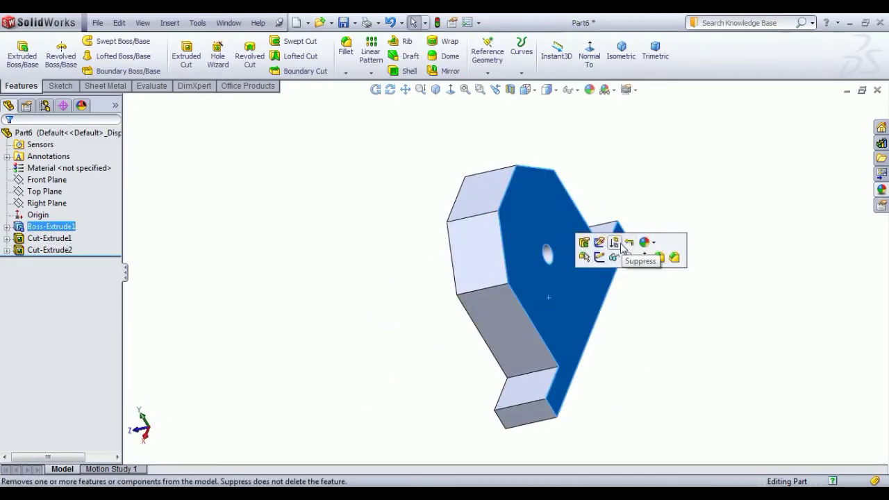
{"action": "left_click", "coordinate": [600, 258]}
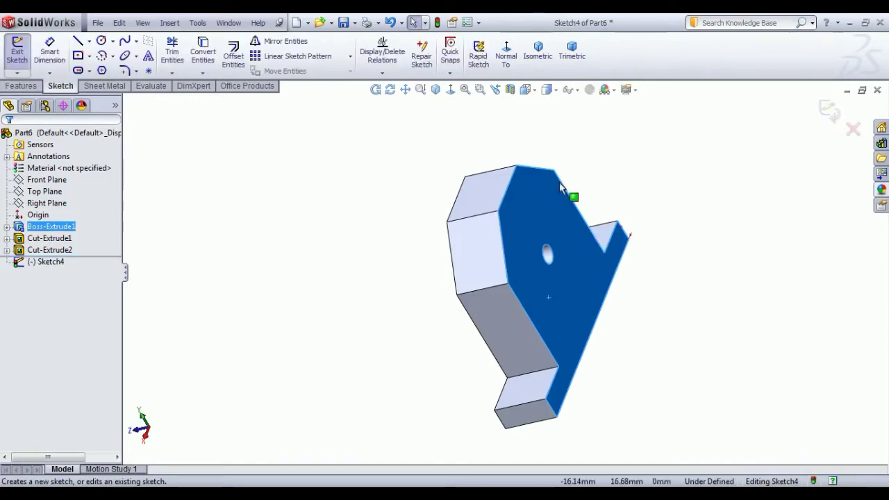
{"action": "left_click", "coordinate": [509, 59]}
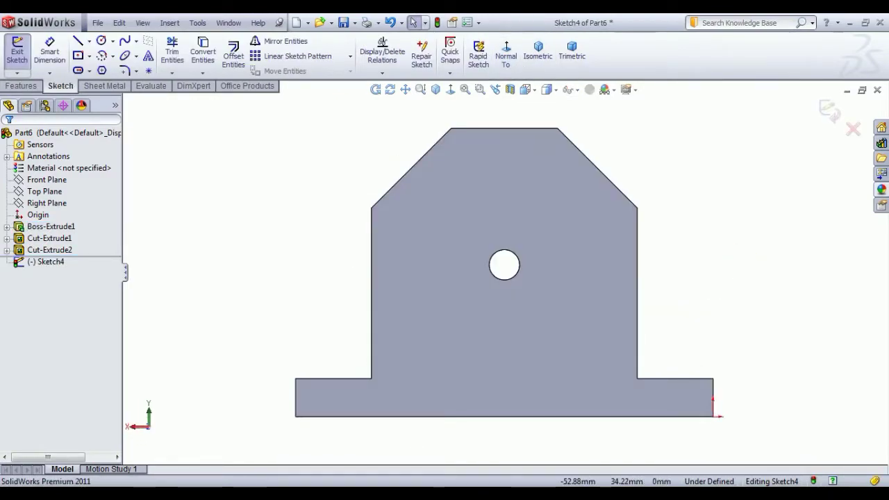
{"action": "left_click", "coordinate": [101, 40]}
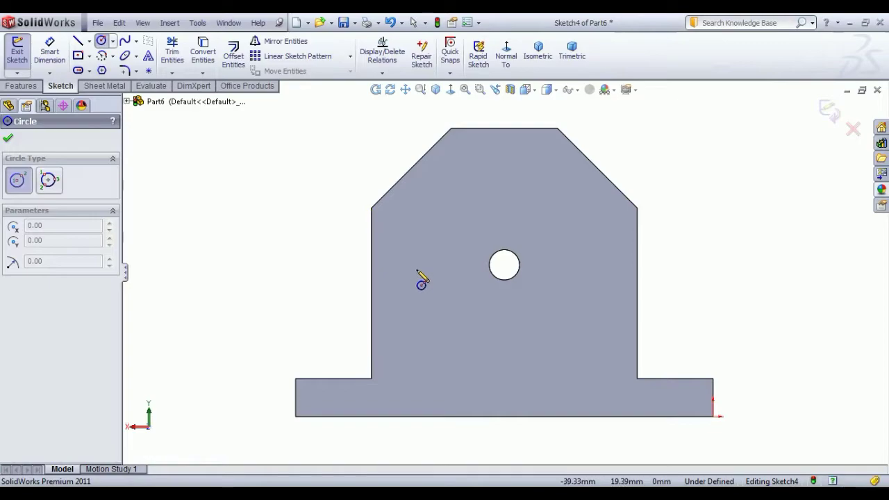
{"action": "left_click_drag", "start_coordinate": [420, 269], "coordinate": [432, 295]}
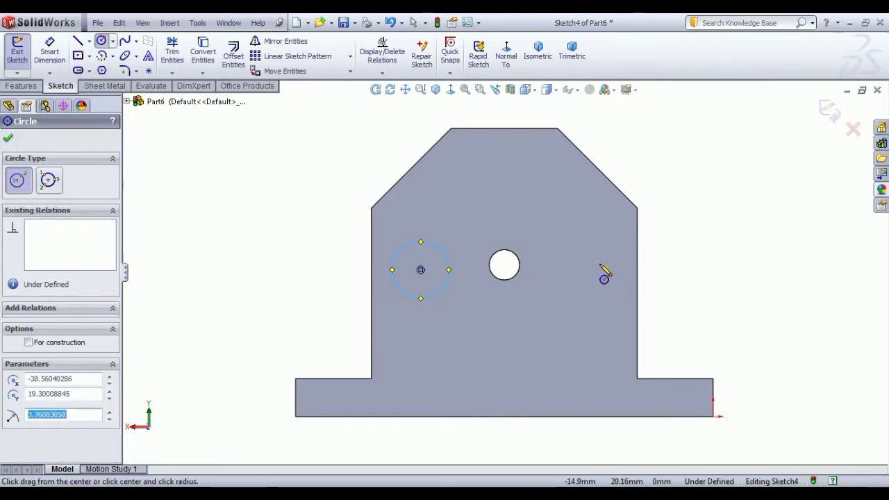
{"action": "left_click_drag", "start_coordinate": [597, 270], "coordinate": [603, 300]}
{"action": "right_click", "coordinate": [674, 220]}
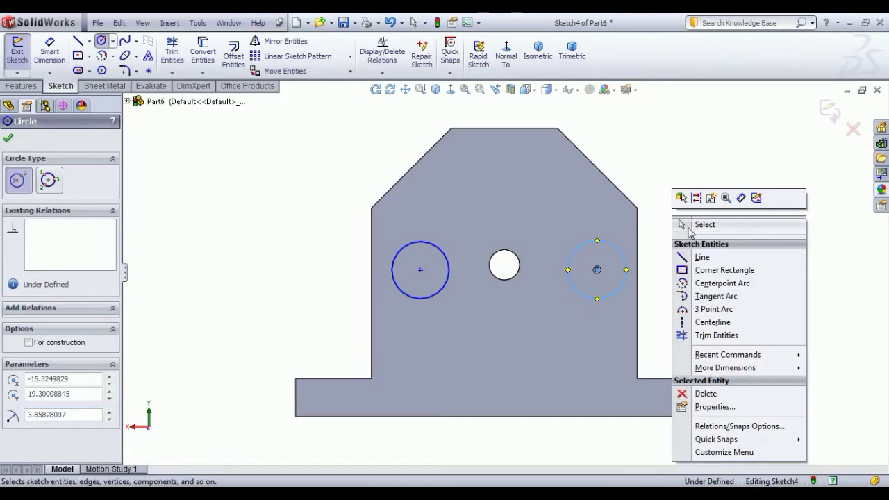
{"action": "left_click", "coordinate": [684, 225]}
- Make the two side circles equal in size
{"action": "left_click", "coordinate": [612, 292]}
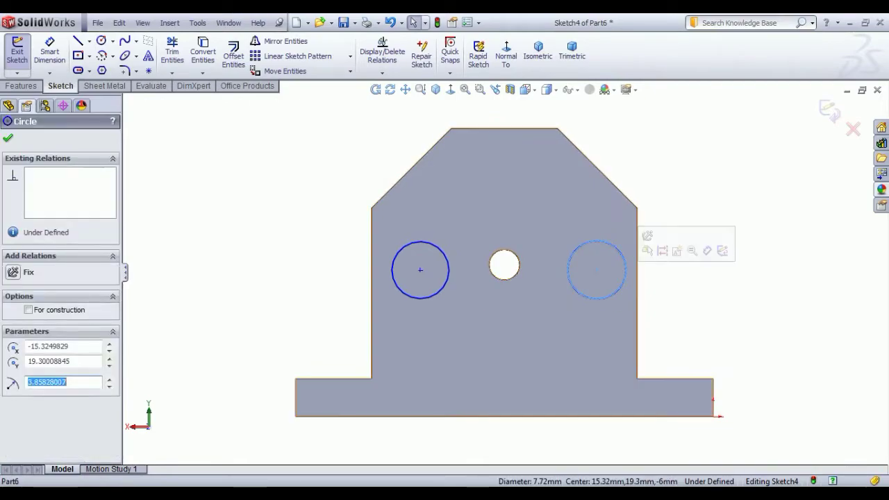
{"action": "left_click", "coordinate": [438, 295], "text": "ctrl"}
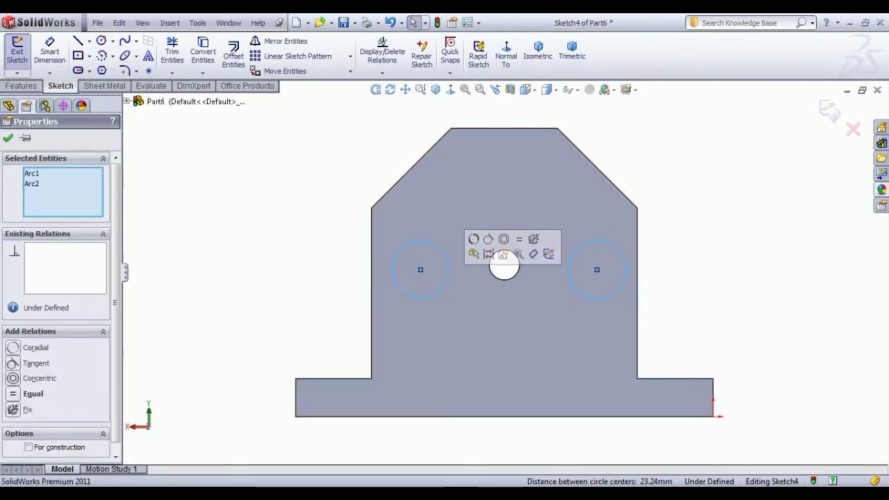
{"action": "left_click", "coordinate": [517, 240]}
{"action": "left_click", "coordinate": [258, 246]}
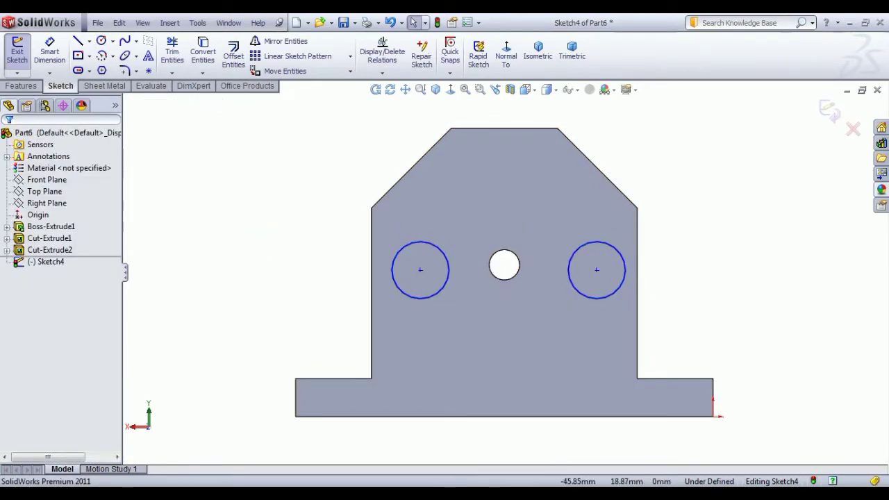
{"action": "left_click", "coordinate": [420, 270]}
{"action": "left_click", "coordinate": [316, 462]}
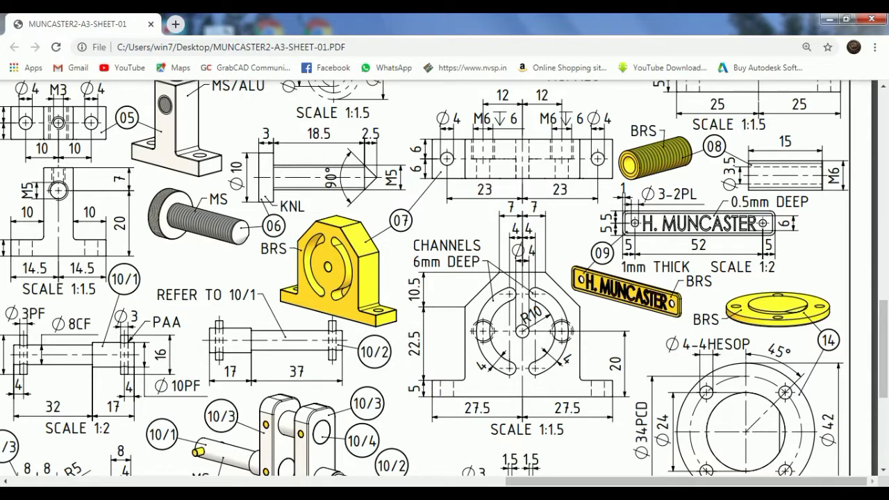
{"action": "key", "text": "alt+Tab"}
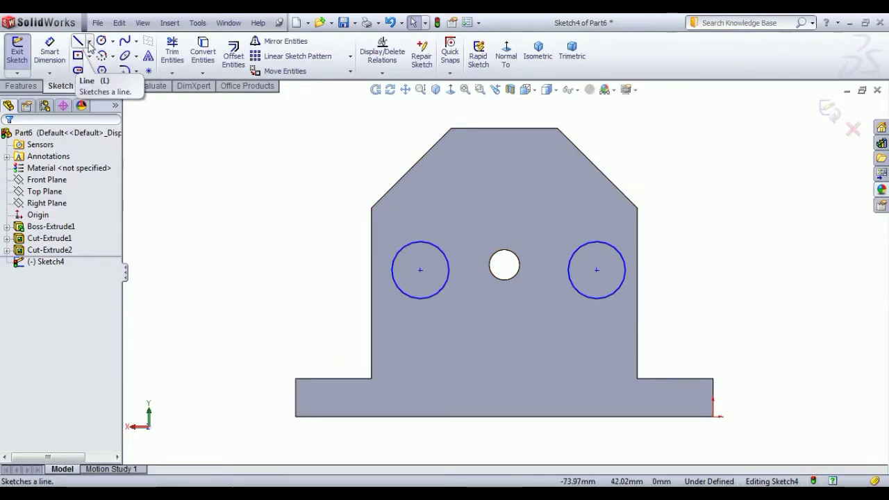
- Dimension the left circle's centre 20 mm above the base's bottom edge
{"action": "left_click", "coordinate": [50, 50]}
{"action": "left_click", "coordinate": [420, 269]}
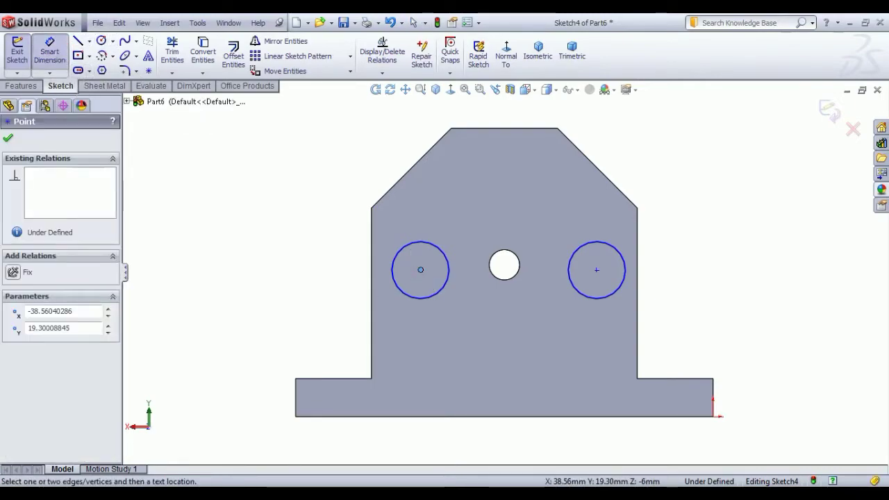
{"action": "left_click", "coordinate": [431, 416]}
{"action": "left_click", "coordinate": [253, 369]}
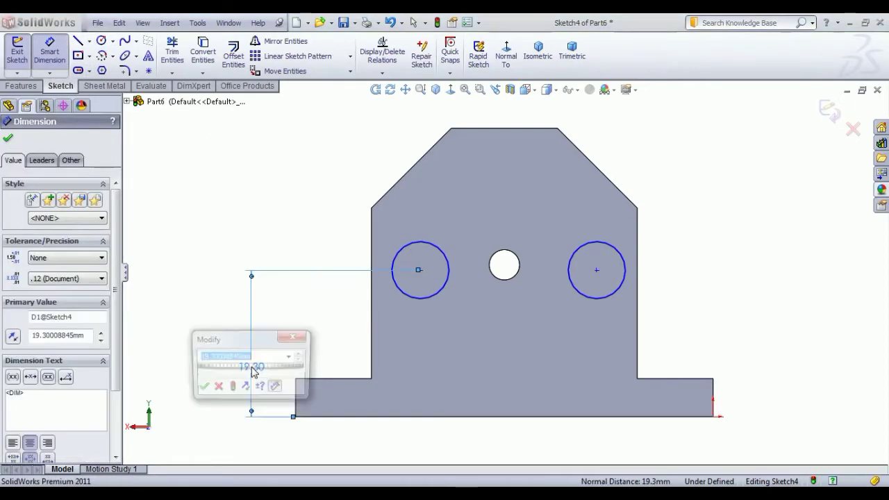
{"action": "type", "text": "20"}
{"action": "key", "text": "Return"}
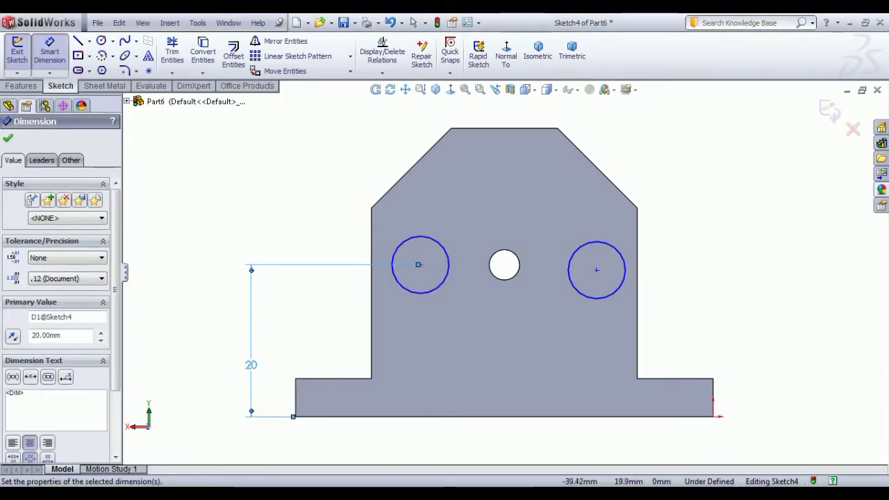
- Set the left circle 12 mm from the centre hole
{"action": "left_click", "coordinate": [439, 285]}
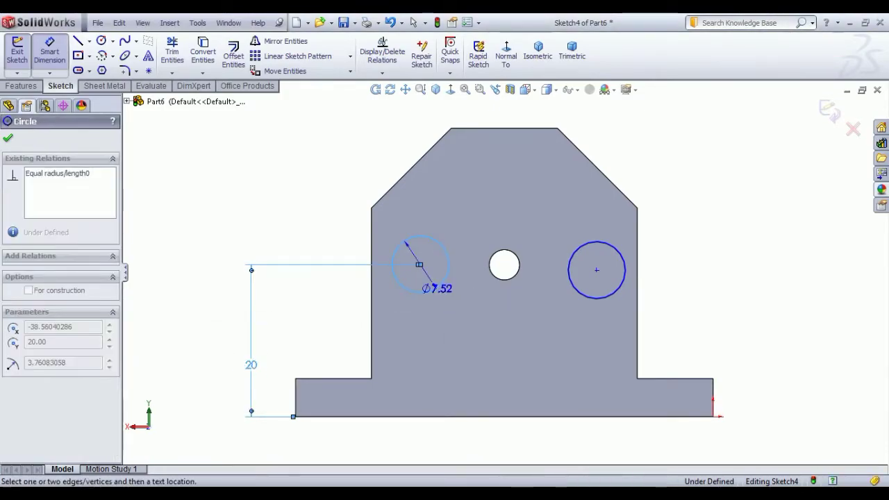
{"action": "left_click", "coordinate": [478, 273]}
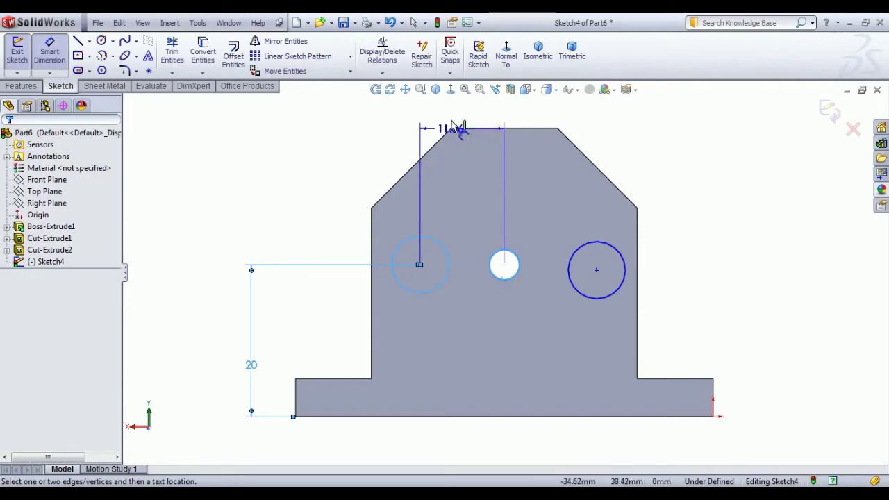
{"action": "left_click", "coordinate": [452, 121]}
{"action": "type", "text": "12"}
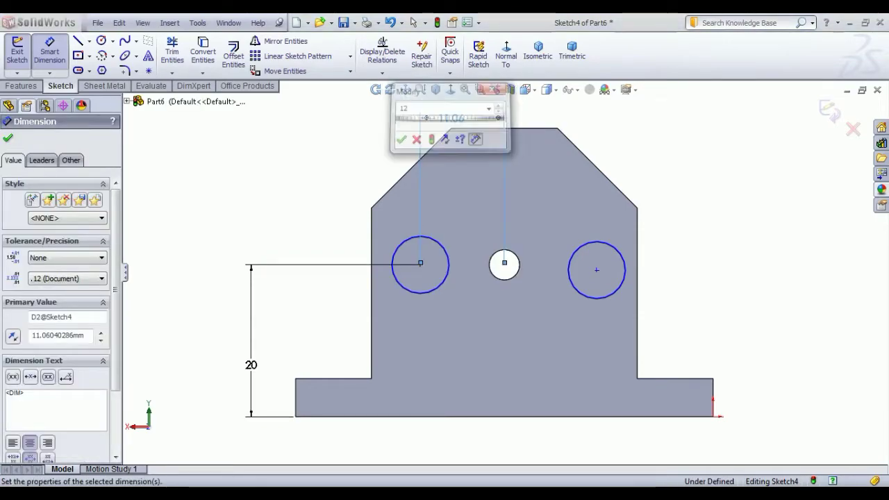
{"action": "key", "text": "Return"}
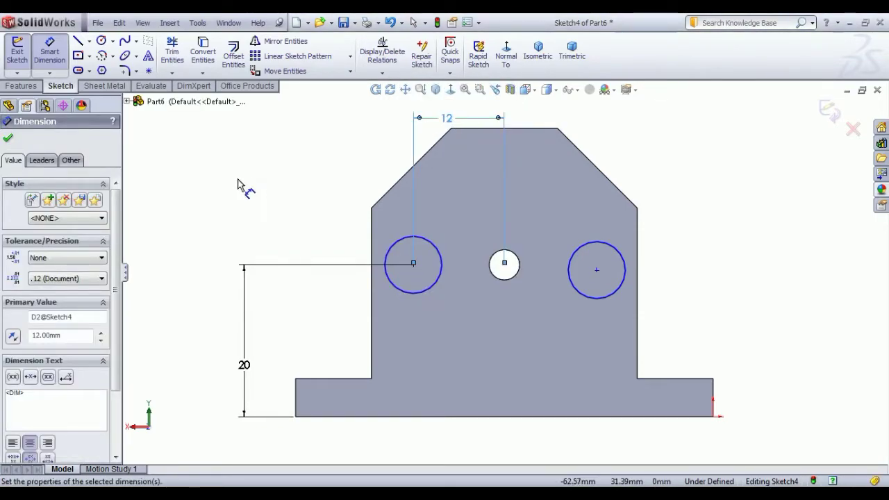
{"action": "right_click", "coordinate": [239, 184]}
{"action": "left_click", "coordinate": [270, 184]}
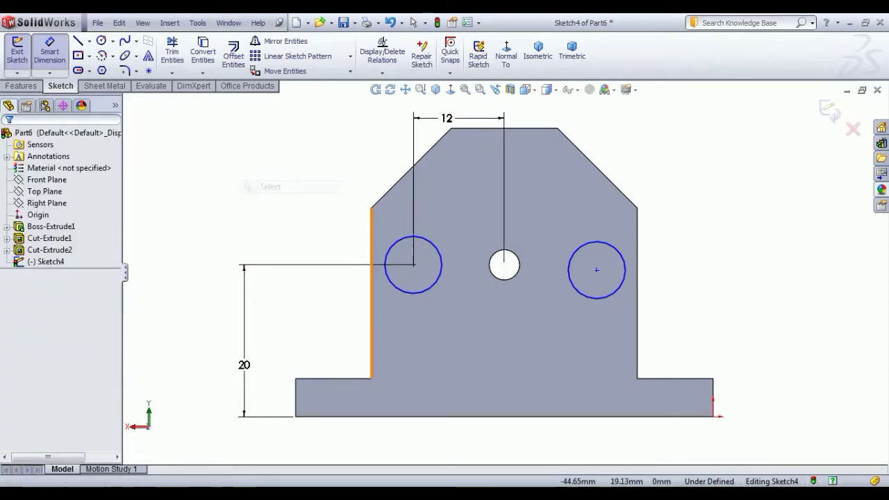
- Make the two circle centres horizontal and set the right circle 12 mm from the centre hole
{"action": "left_click", "coordinate": [414, 265]}
{"action": "left_click", "coordinate": [596, 270], "text": "ctrl"}
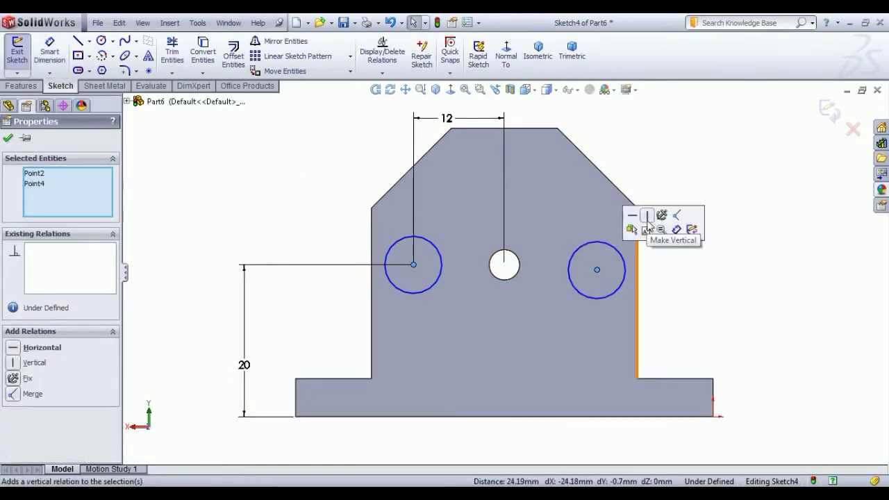
{"action": "left_click", "coordinate": [632, 215]}
{"action": "left_click", "coordinate": [715, 240]}
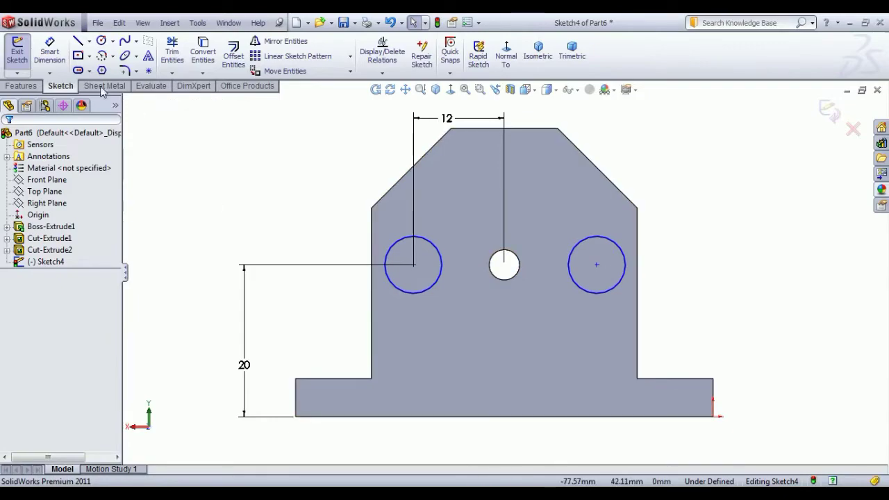
{"action": "left_click", "coordinate": [49, 52]}
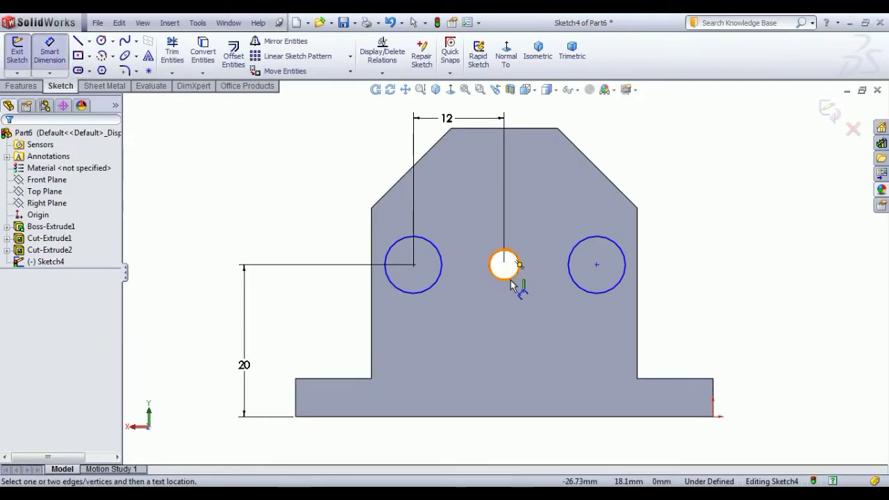
{"action": "left_click", "coordinate": [575, 288]}
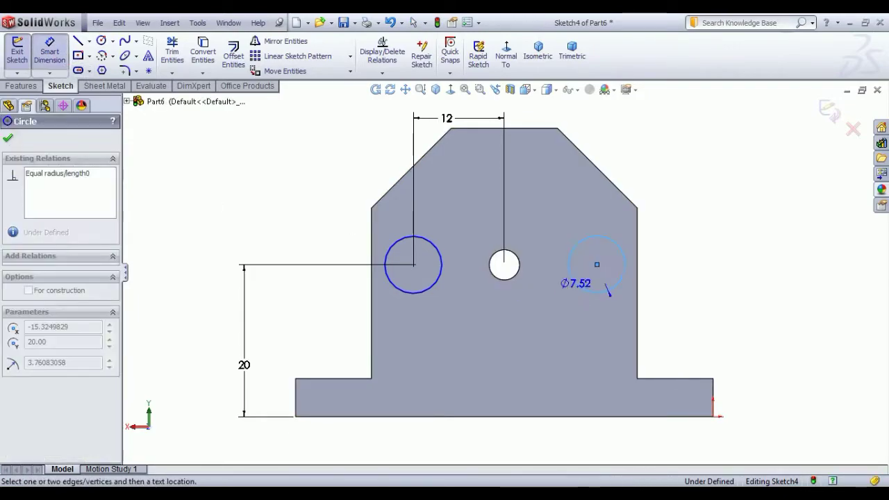
{"action": "left_click", "coordinate": [504, 278]}
{"action": "left_click", "coordinate": [510, 123]}
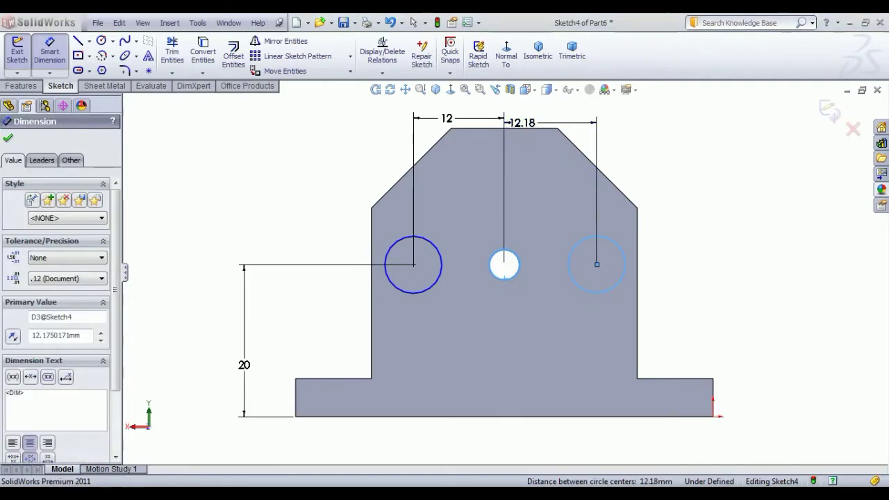
{"action": "type", "text": "12"}
{"action": "key", "text": "Return"}
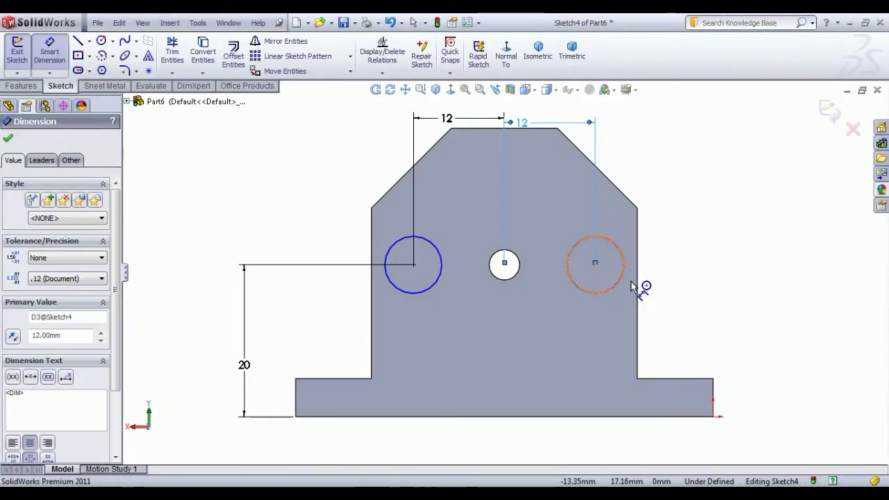
- Give the circles a 6 mm diameter and close Sketch4
{"action": "left_click", "coordinate": [620, 278]}
{"action": "left_click", "coordinate": [686, 269]}
{"action": "type", "text": "6"}
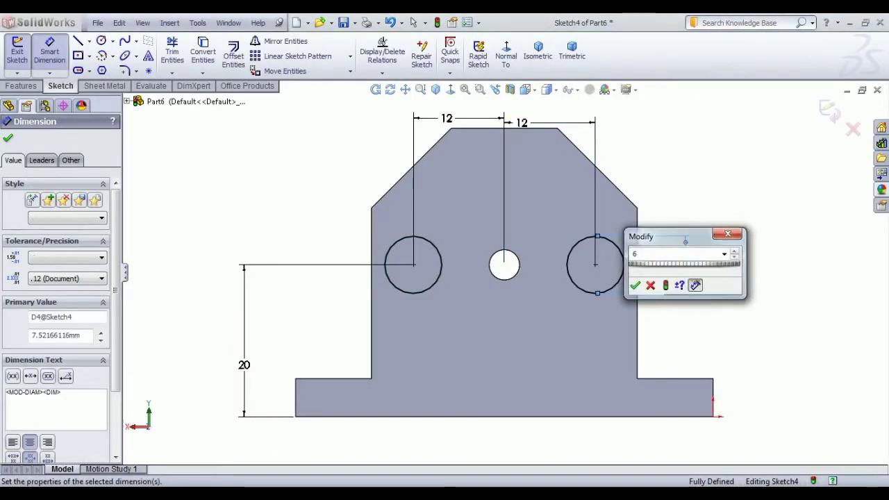
{"action": "key", "text": "Return"}
{"action": "right_click", "coordinate": [677, 179]}
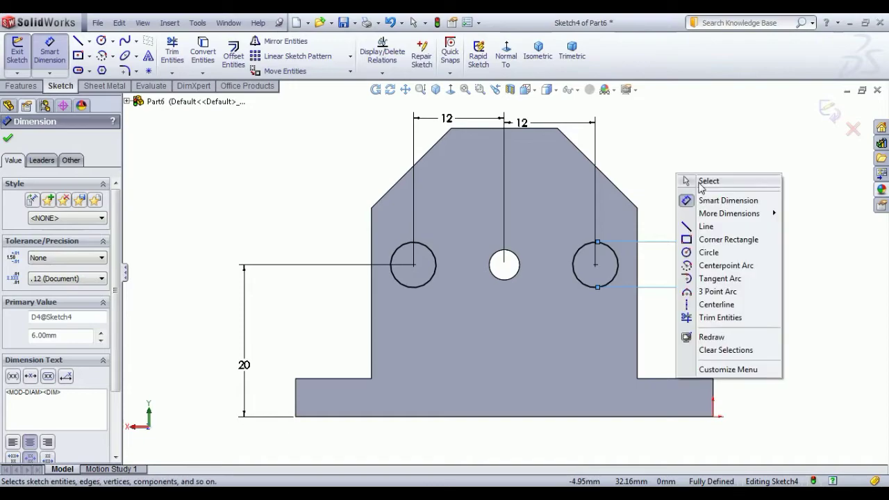
{"action": "left_click", "coordinate": [686, 181]}
{"action": "left_click", "coordinate": [21, 50]}
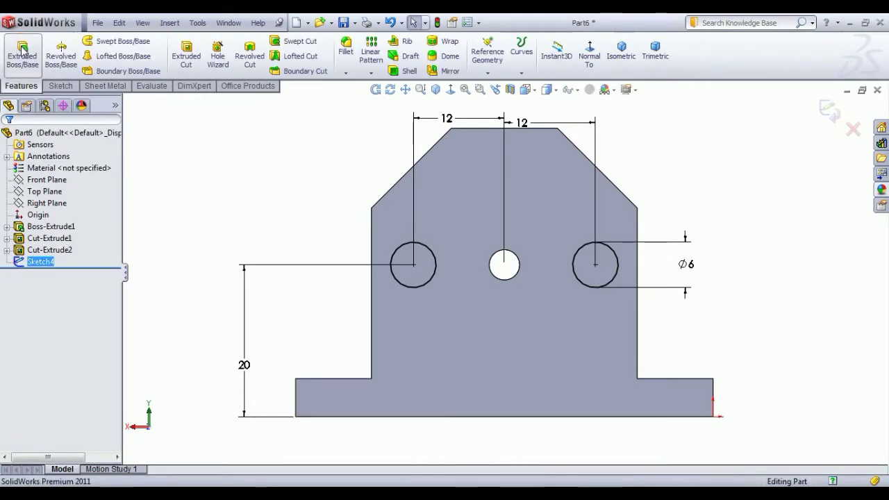
- Cut the two Ø6 circles 6 mm deep (Blind) as Cut-Extrude3
{"action": "left_click", "coordinate": [186, 50]}
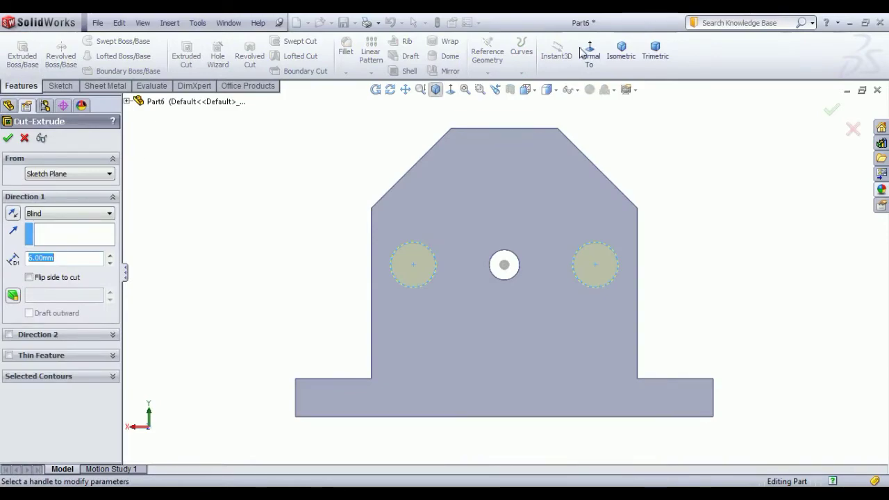
{"action": "left_click", "coordinate": [621, 52]}
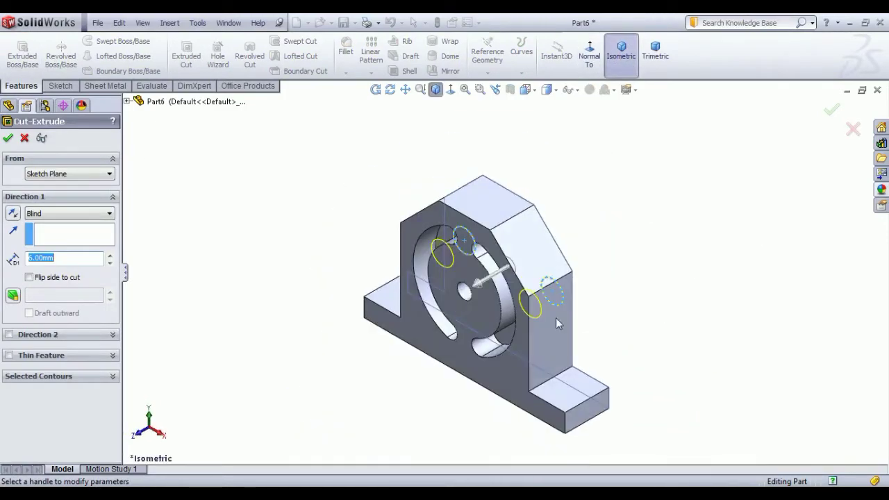
{"action": "key", "text": "Return"}
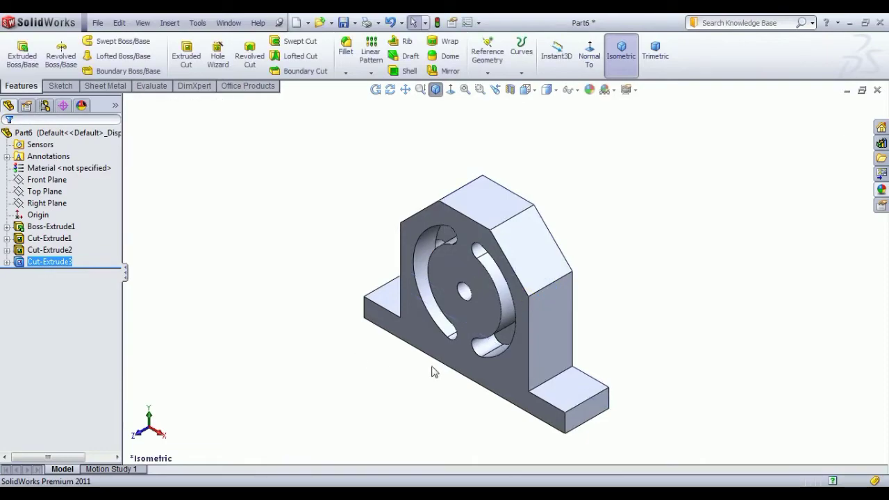
{"action": "middle_click_drag", "start_coordinate": [432, 369], "coordinate": [486, 333]}
- Start a sketch on the base face and draw a circle near each end of the base
{"action": "left_click", "coordinate": [547, 359]}
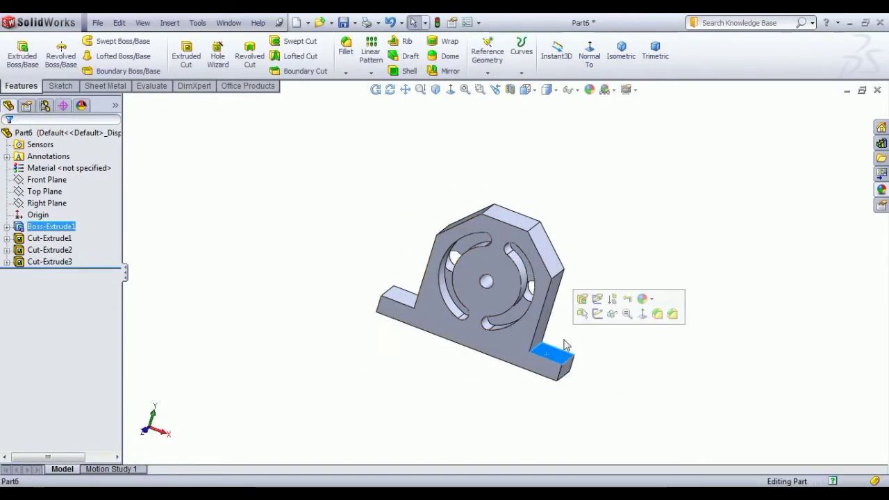
{"action": "left_click", "coordinate": [595, 314]}
{"action": "left_click", "coordinate": [506, 52]}
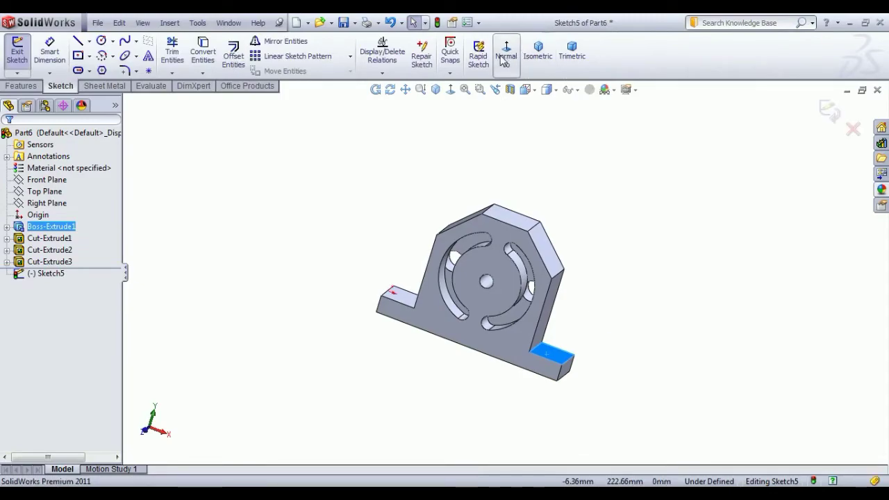
{"action": "left_click", "coordinate": [101, 42]}
{"action": "left_click", "coordinate": [333, 273]}
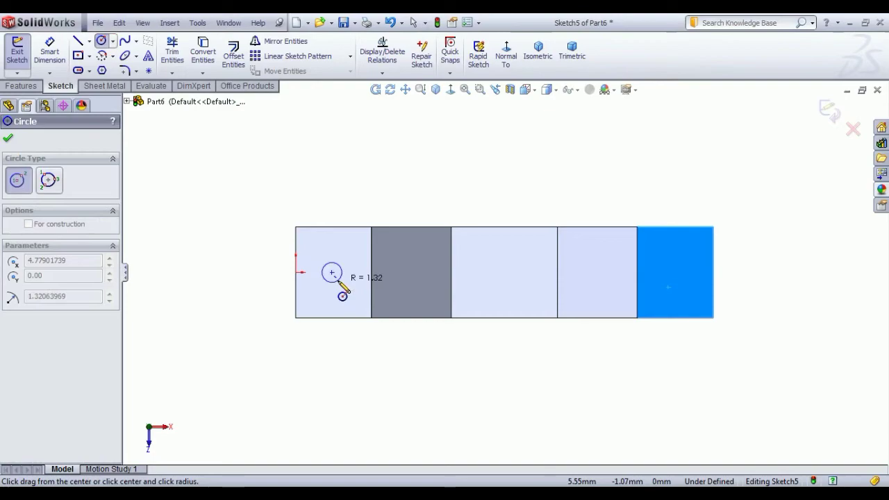
{"action": "left_click", "coordinate": [339, 279]}
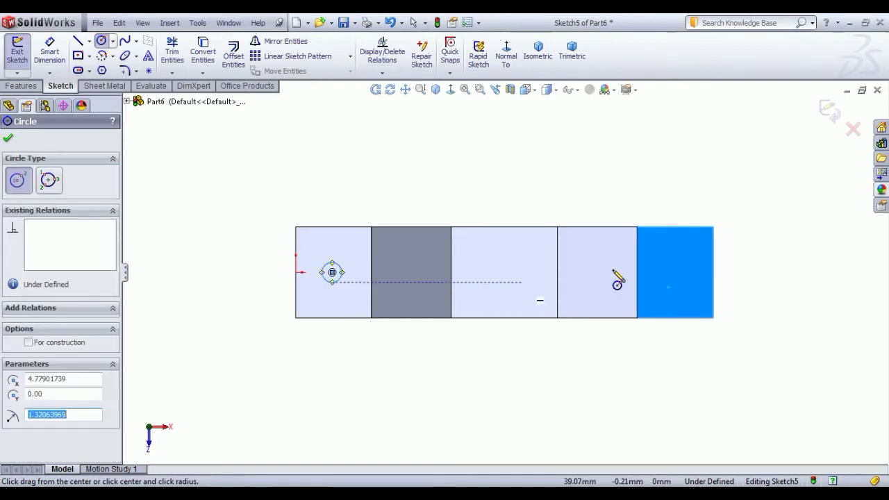
{"action": "left_click", "coordinate": [672, 273]}
{"action": "left_click", "coordinate": [680, 282]}
{"action": "right_click", "coordinate": [615, 185]}
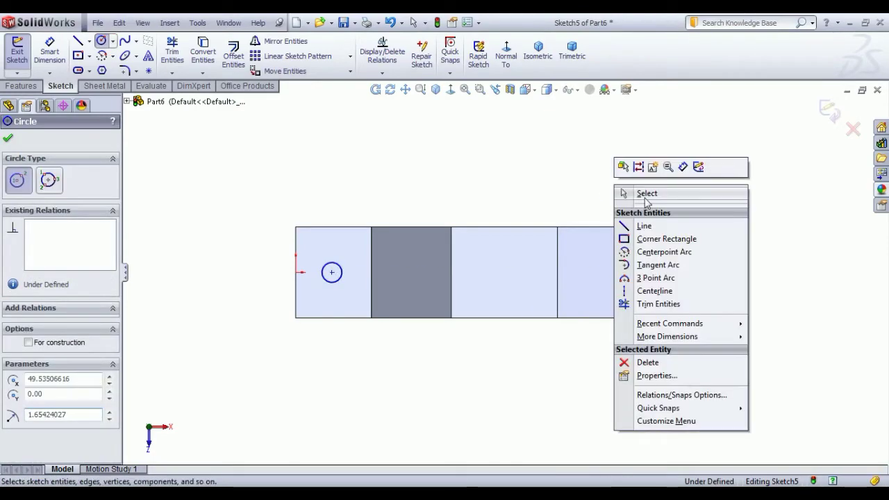
{"action": "left_click", "coordinate": [644, 196]}
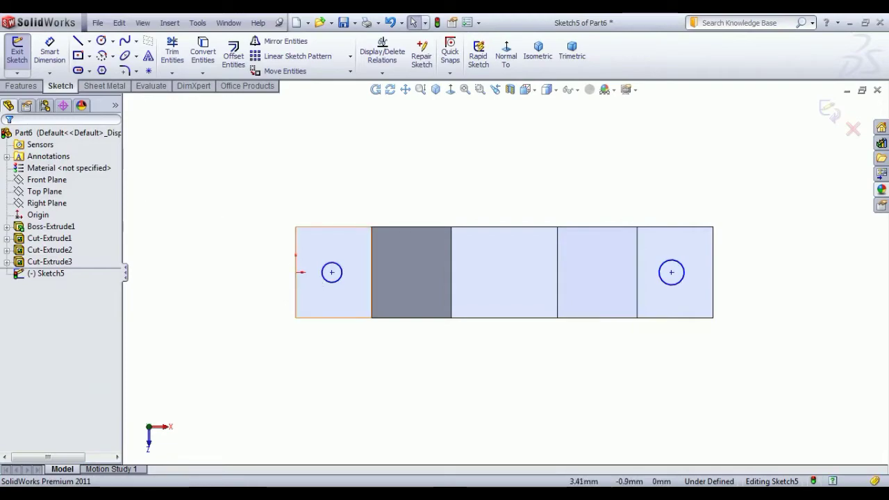
- Make the two hole circles equal and align their centres horizontally with the origin
{"action": "left_click", "coordinate": [340, 278]}
{"action": "left_click", "coordinate": [668, 288], "text": "ctrl"}
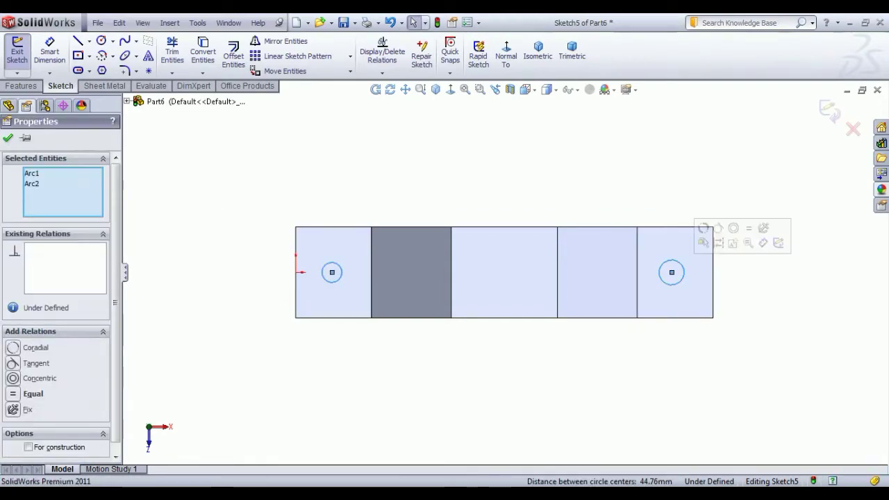
{"action": "left_click", "coordinate": [734, 243]}
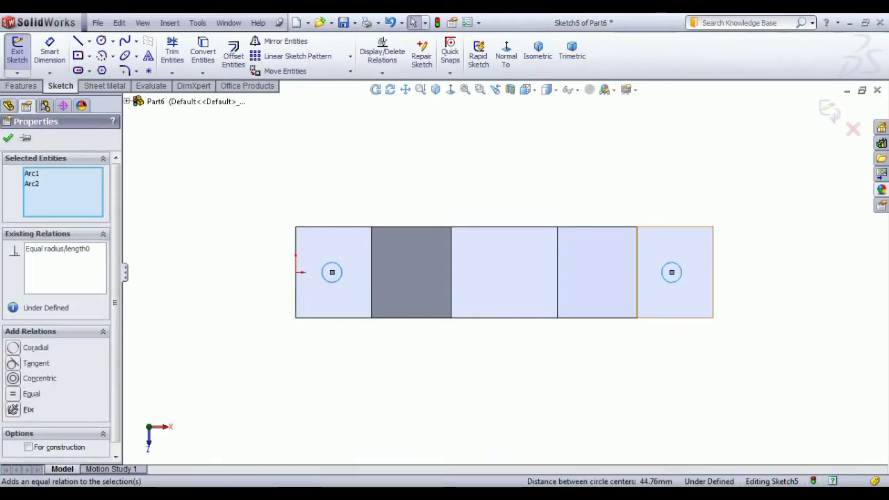
{"action": "left_click", "coordinate": [672, 272]}
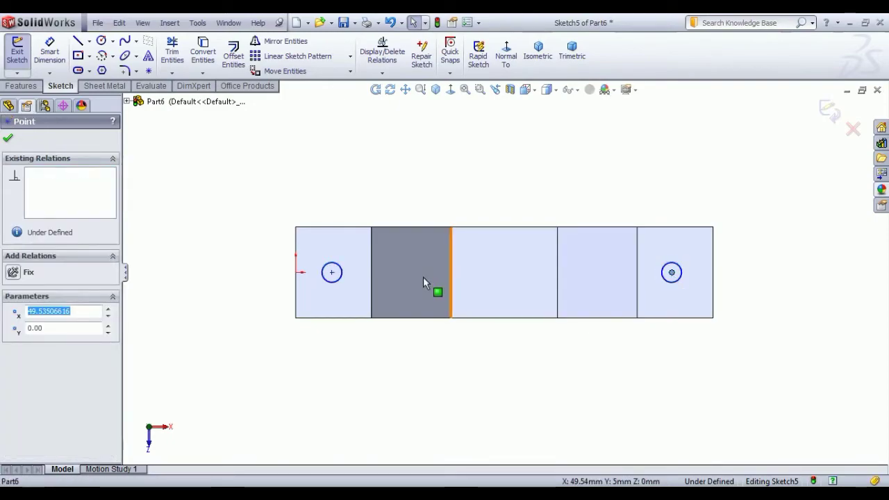
{"action": "left_click", "coordinate": [332, 272], "text": "ctrl"}
{"action": "left_click", "coordinate": [296, 273], "text": "ctrl"}
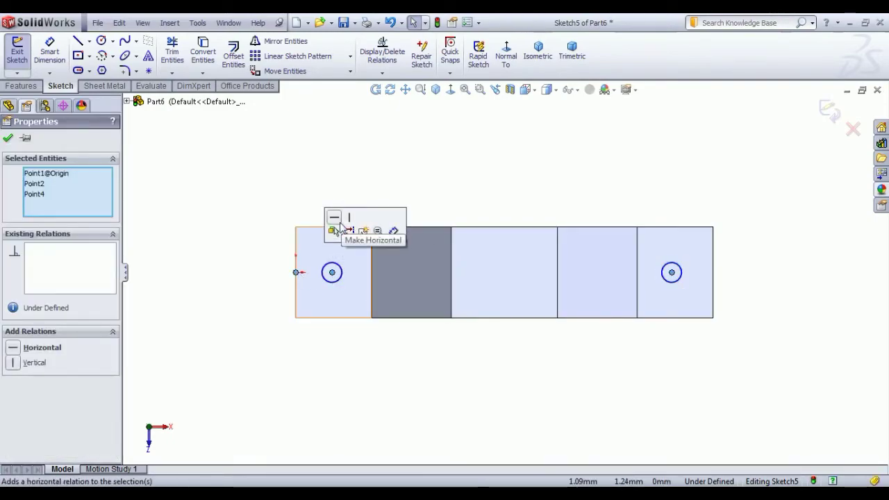
{"action": "left_click", "coordinate": [338, 222]}
{"action": "left_click", "coordinate": [363, 176]}
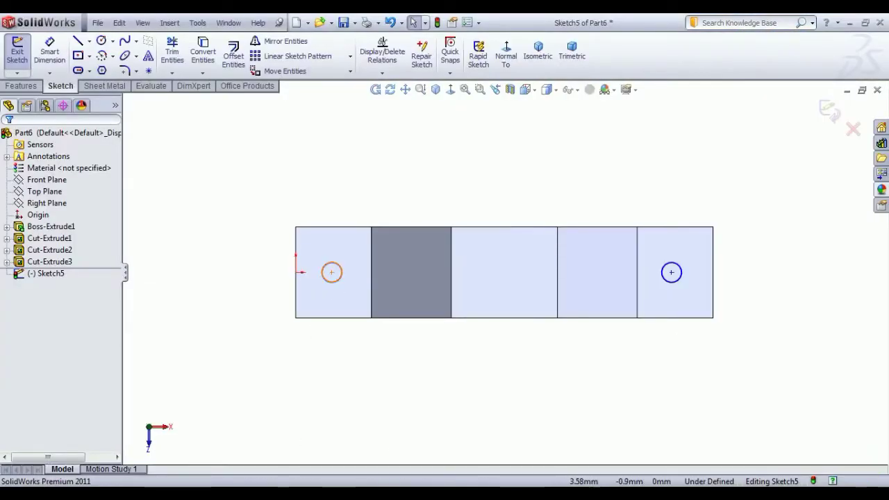
- Dimension the hole circle to a 4 mm diameter
{"action": "left_click", "coordinate": [329, 295]}
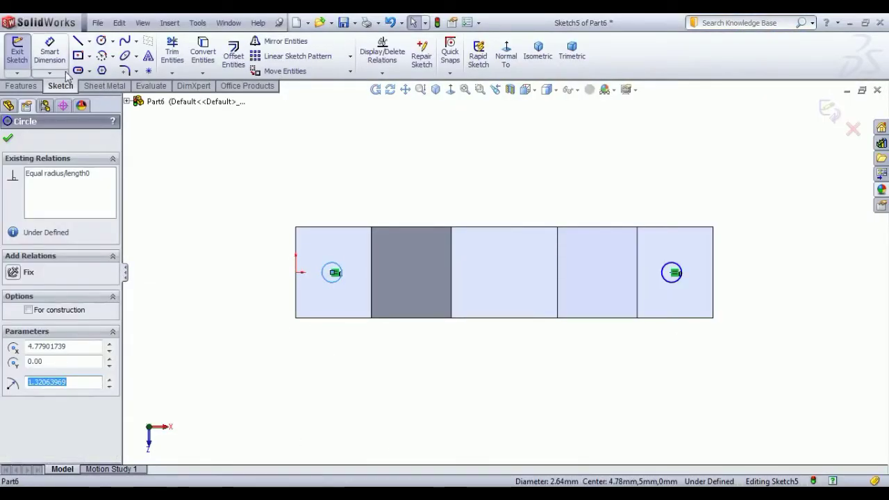
{"action": "left_click", "coordinate": [52, 55]}
{"action": "left_click", "coordinate": [324, 280]}
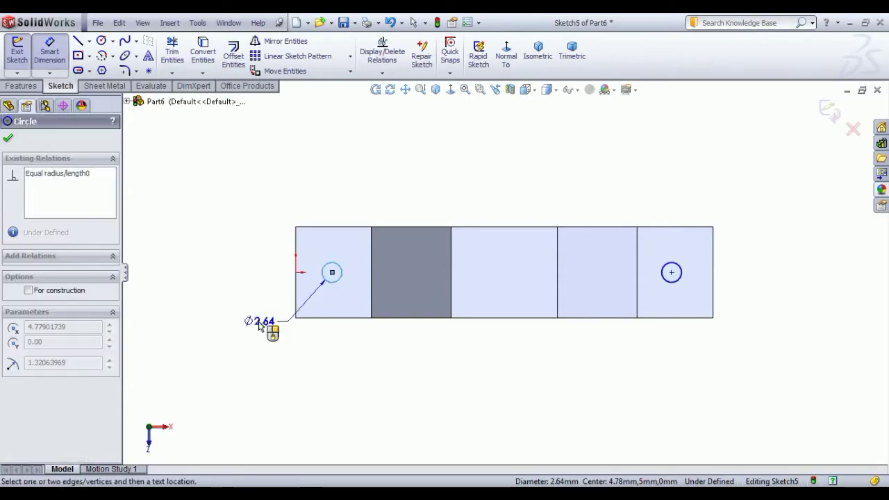
{"action": "left_click", "coordinate": [259, 325]}
{"action": "type", "text": "4"}
{"action": "key", "text": "Return"}
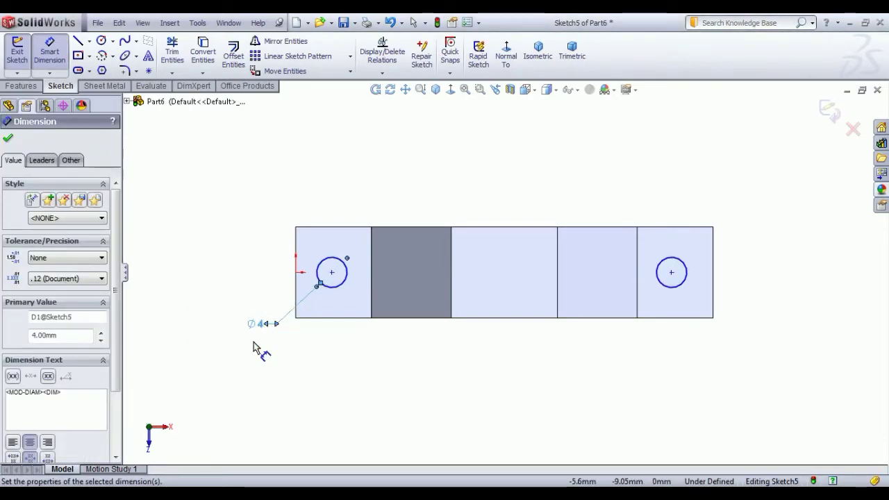
- Draw a vertical centerline from the part's top edge to its bottom edge
{"action": "left_click", "coordinate": [89, 41]}
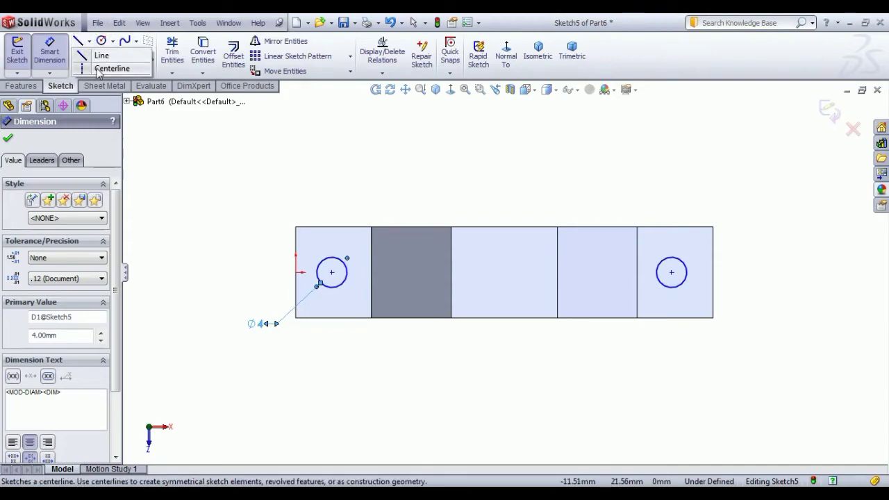
{"action": "left_click", "coordinate": [104, 67]}
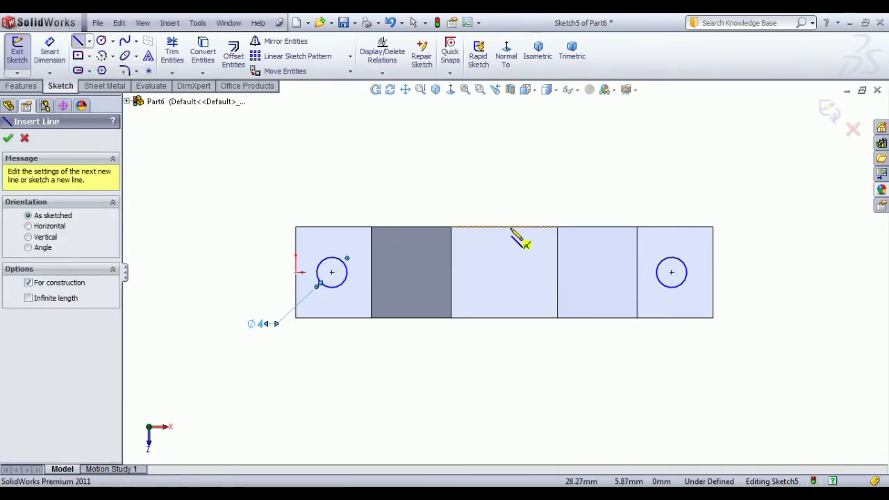
{"action": "left_click", "coordinate": [504, 227]}
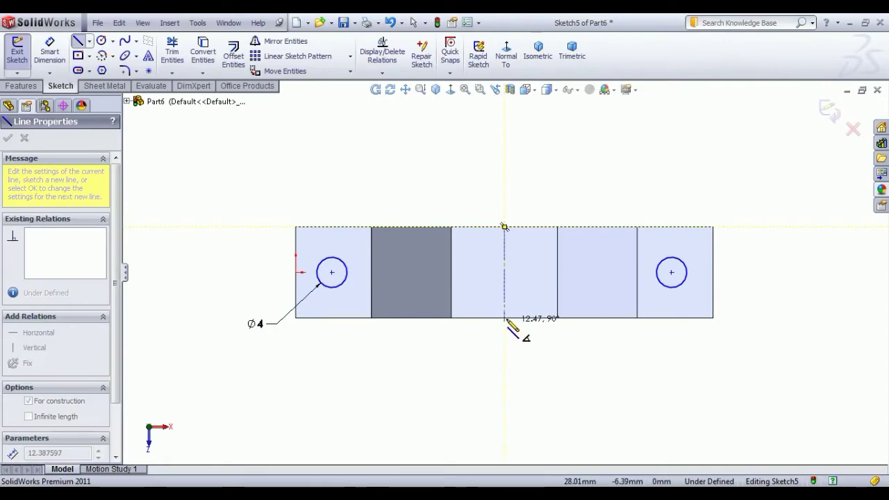
{"action": "left_click", "coordinate": [504, 318]}
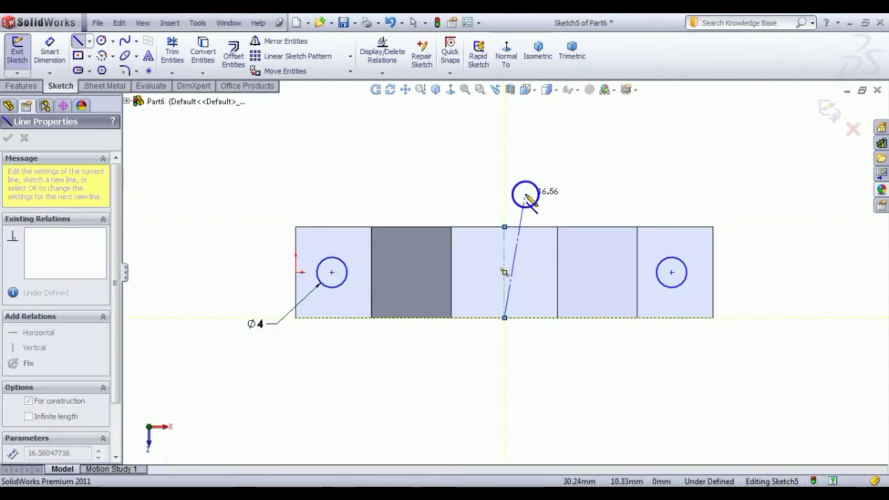
{"action": "right_click", "coordinate": [526, 197]}
{"action": "left_click", "coordinate": [532, 201]}
- Place each hole centre 23 mm from the centerline and close Sketch5
{"action": "left_click", "coordinate": [49, 50]}
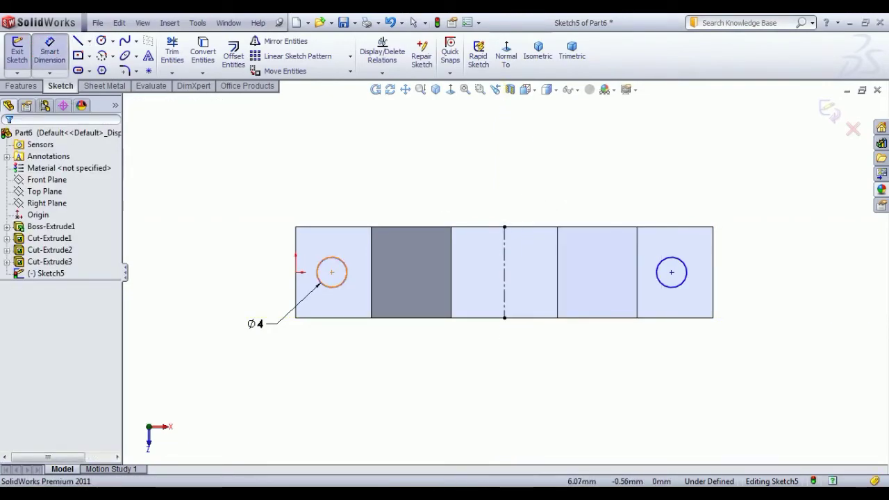
{"action": "left_click", "coordinate": [332, 273]}
{"action": "left_click", "coordinate": [505, 298]}
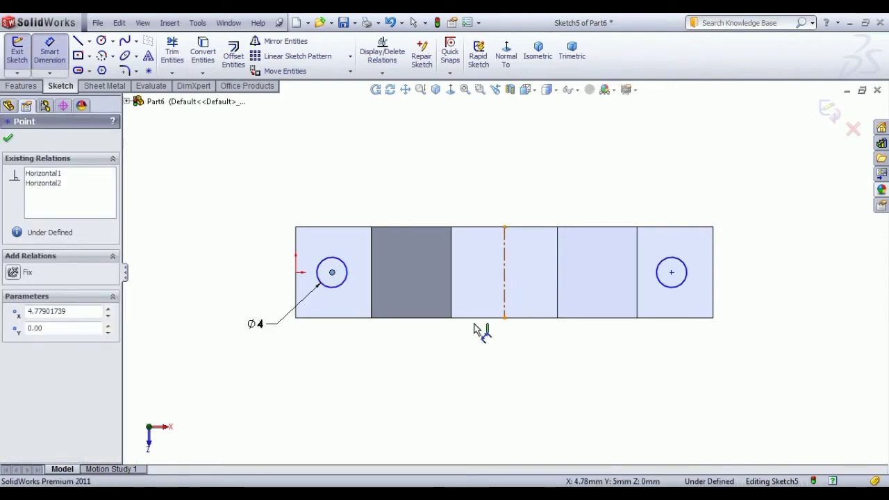
{"action": "left_click", "coordinate": [428, 354]}
{"action": "type", "text": "23"}
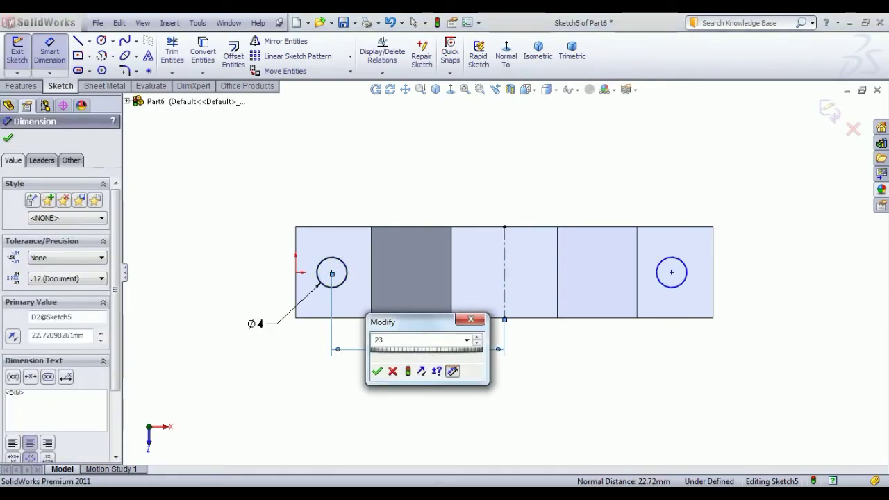
{"action": "key", "text": "Return"}
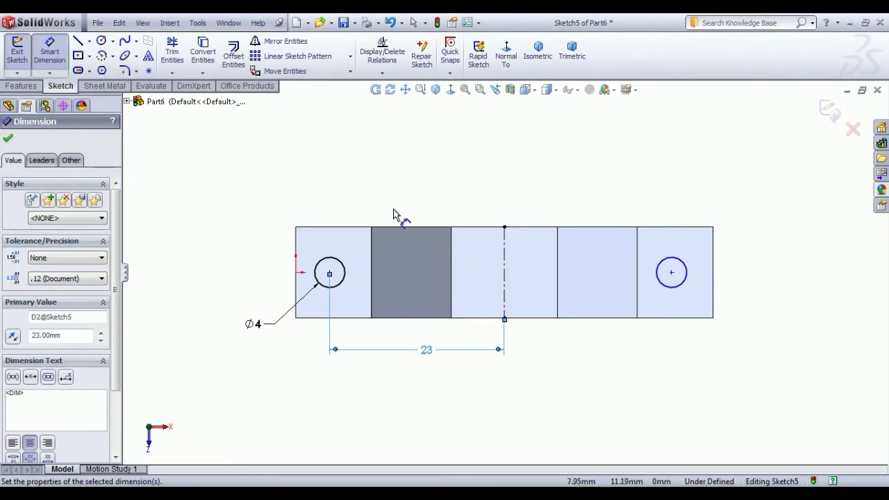
{"action": "left_click", "coordinate": [504, 298]}
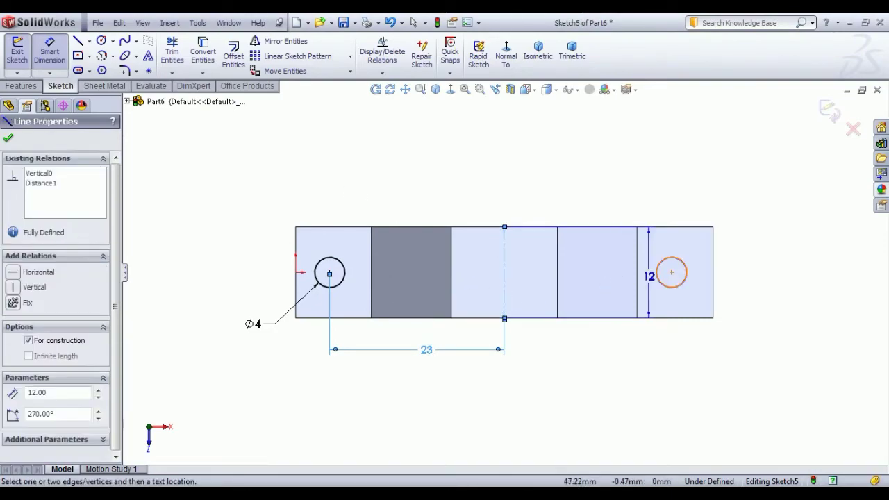
{"action": "left_click", "coordinate": [670, 272]}
{"action": "left_click", "coordinate": [608, 345]}
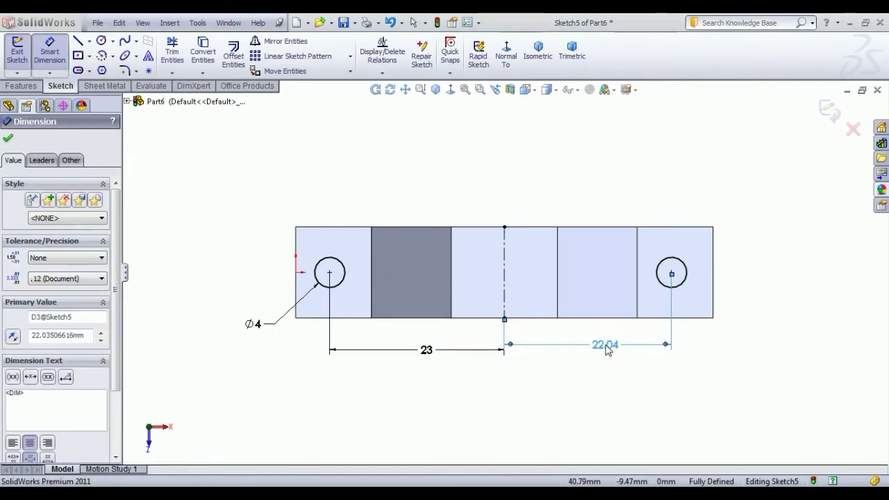
{"action": "type", "text": "23"}
{"action": "key", "text": "Return"}
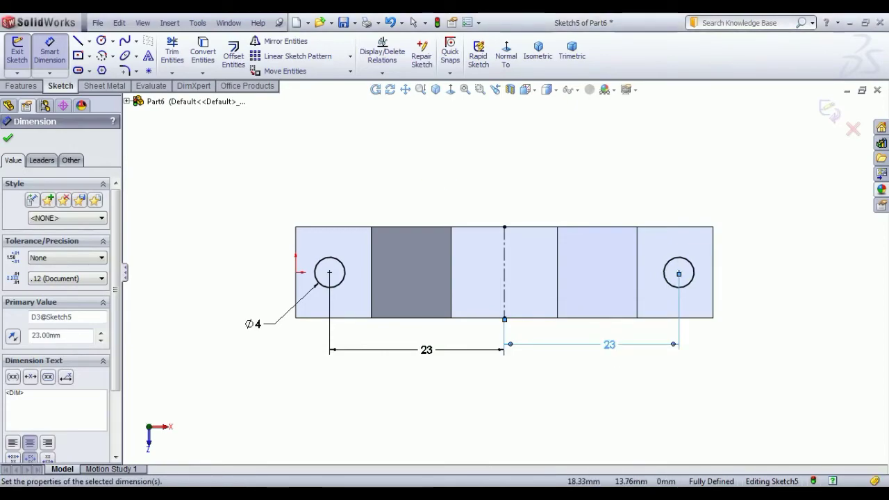
{"action": "right_click", "coordinate": [436, 169]}
{"action": "left_click", "coordinate": [459, 179]}
{"action": "left_click", "coordinate": [16, 52]}
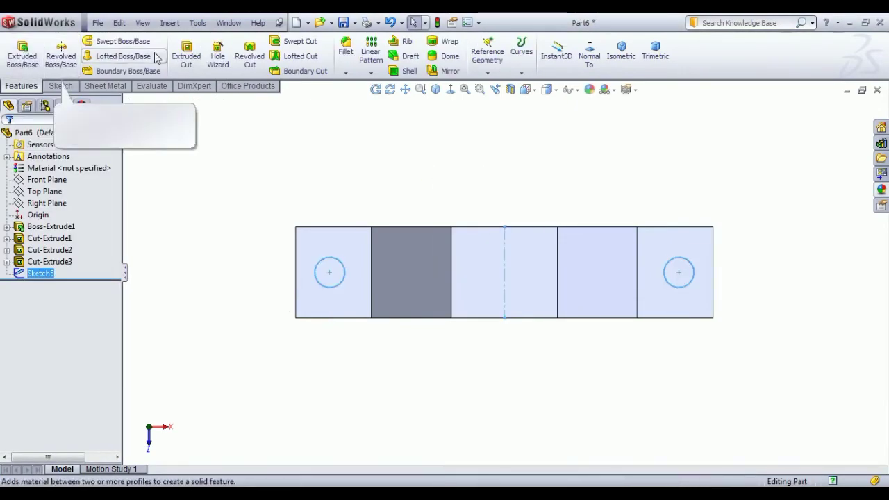
- Cut both Ø4 mounting holes Through All as Cut-Extrude4
{"action": "left_click", "coordinate": [186, 52]}
{"action": "left_click", "coordinate": [621, 52]}
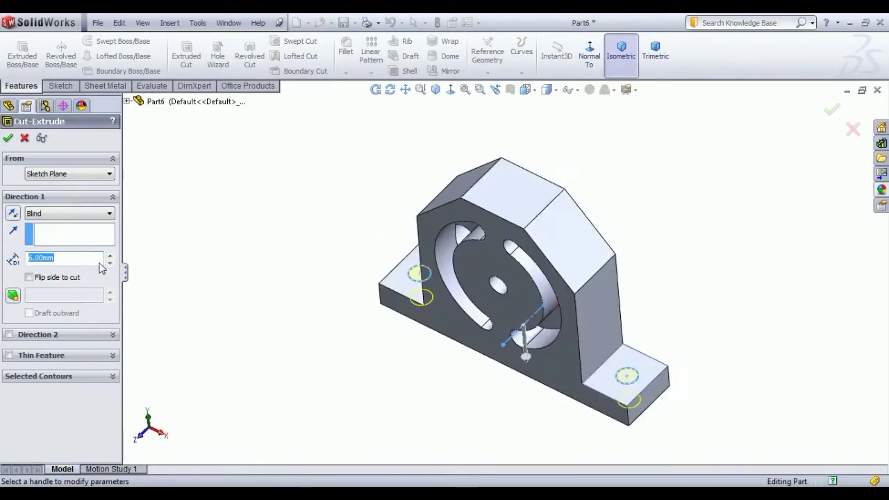
{"action": "left_click", "coordinate": [70, 213]}
{"action": "left_click", "coordinate": [56, 232]}
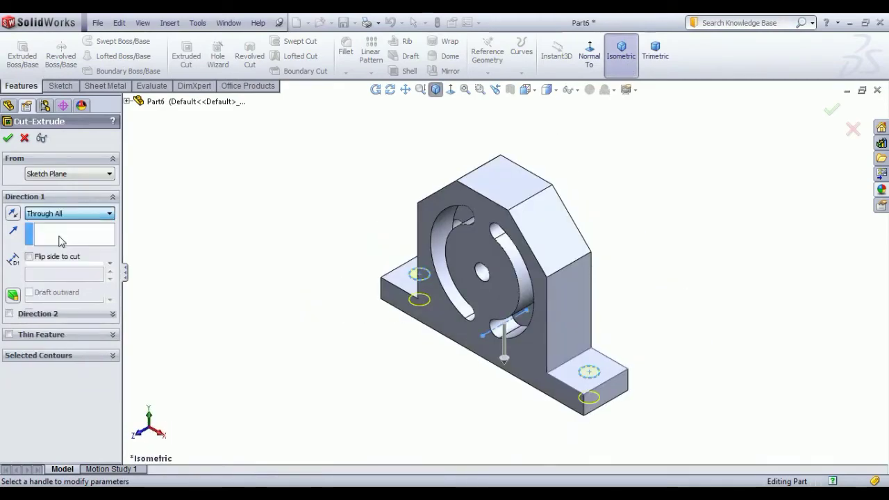
{"action": "left_click", "coordinate": [8, 138]}
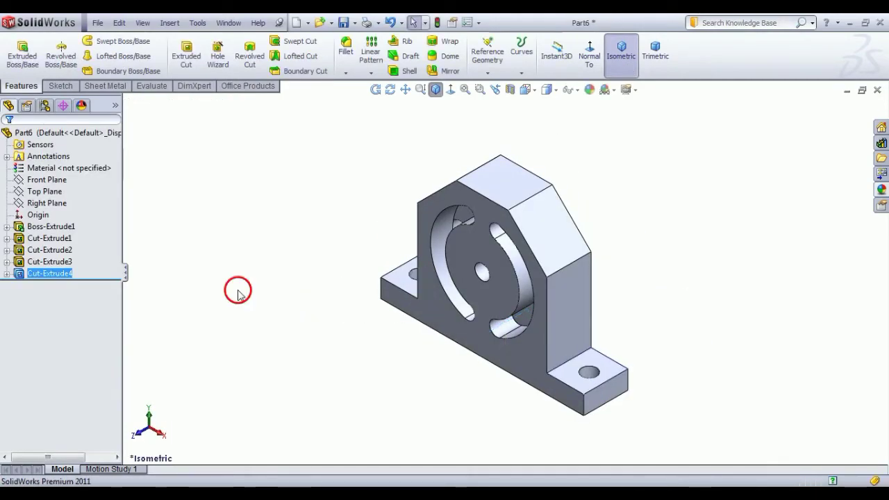
{"action": "middle_click_drag", "start_coordinate": [423, 397], "coordinate": [479, 448]}
- Return the bearing block to isometric view and start a Fillet
{"action": "left_click", "coordinate": [620, 57]}
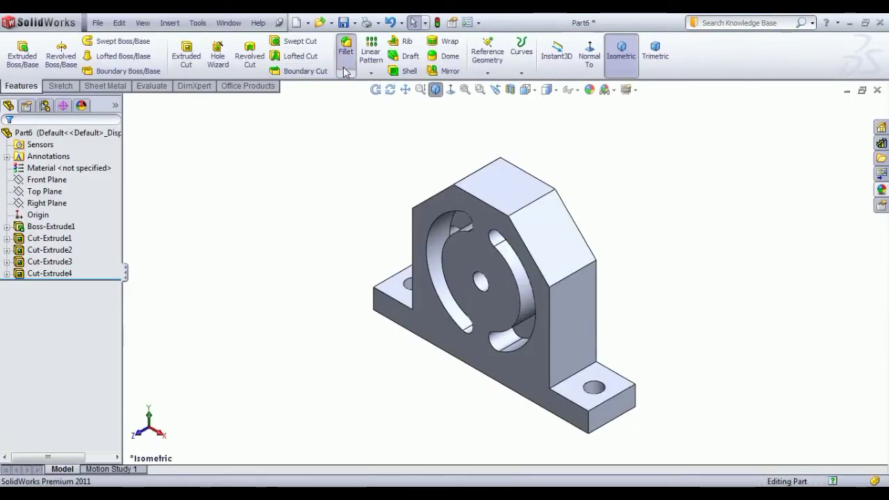
{"action": "left_click", "coordinate": [345, 47]}
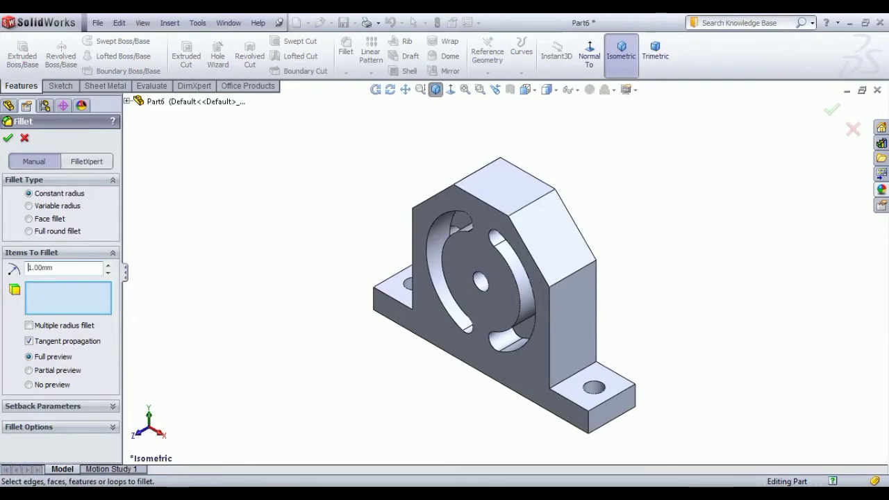
- Round the two edges where the base flanges meet the upright with a 1 mm fillet
{"action": "left_click", "coordinate": [572, 380]}
{"action": "mouse_move", "coordinate": [572, 379]}
{"action": "middle_mouse_down"}
{"action": "mouse_move", "coordinate": [388, 443]}
{"action": "mouse_move", "coordinate": [420, 461]}
{"action": "middle_mouse_up"}
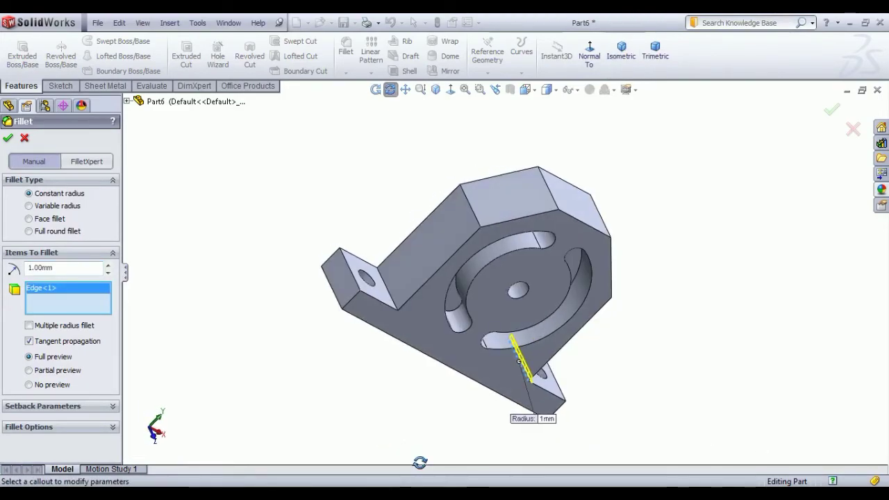
{"action": "left_click", "coordinate": [387, 299]}
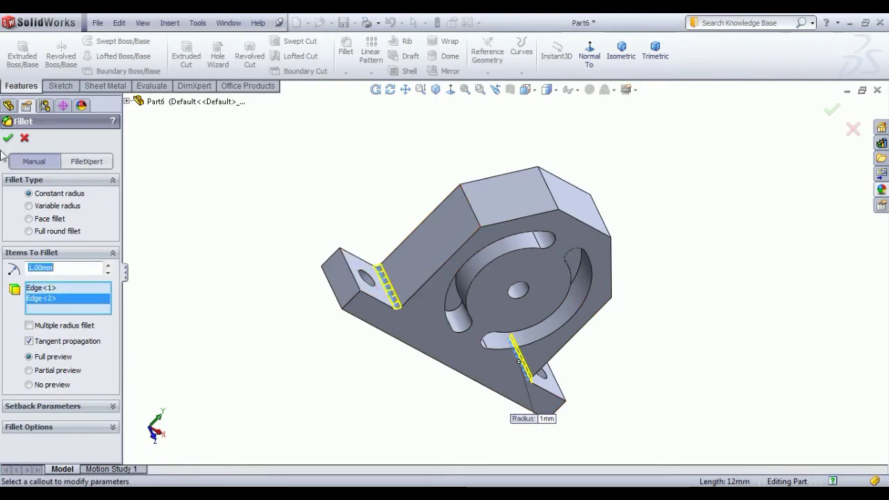
{"action": "left_click", "coordinate": [7, 139]}
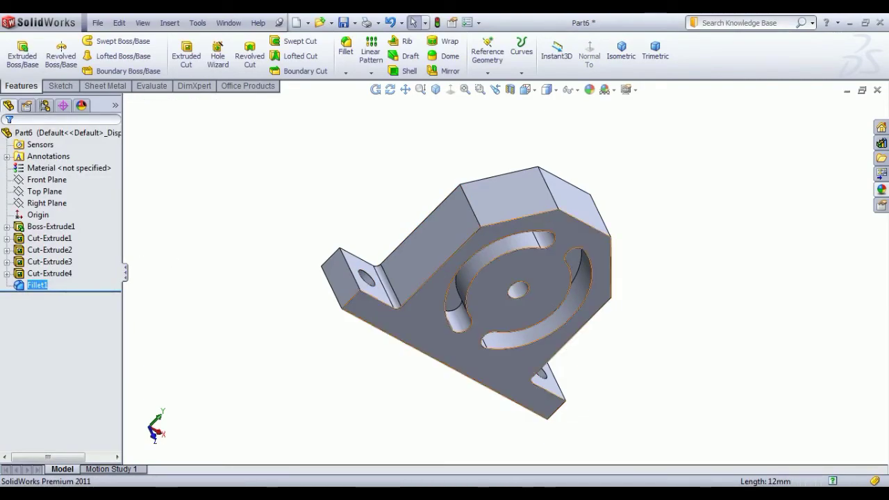
- Apply the Metal > Brass polished brass appearance to the whole Part6, then view isometric
{"action": "left_click", "coordinate": [880, 189]}
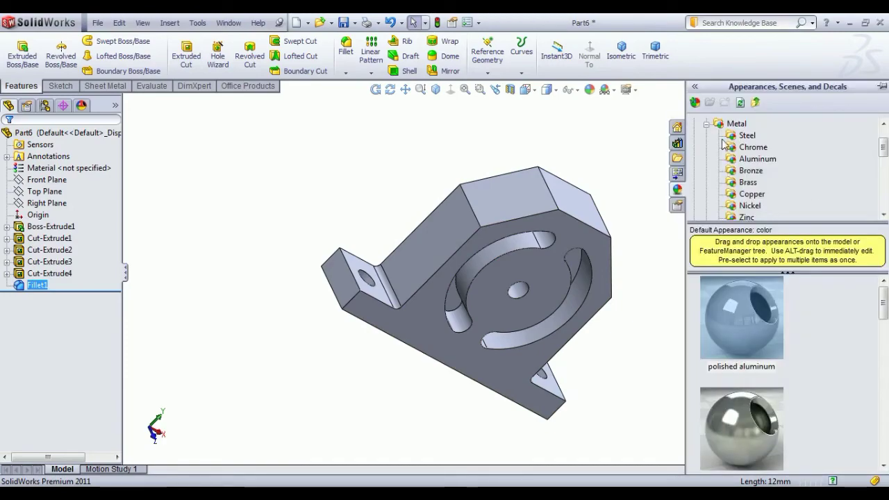
{"action": "left_click", "coordinate": [749, 181]}
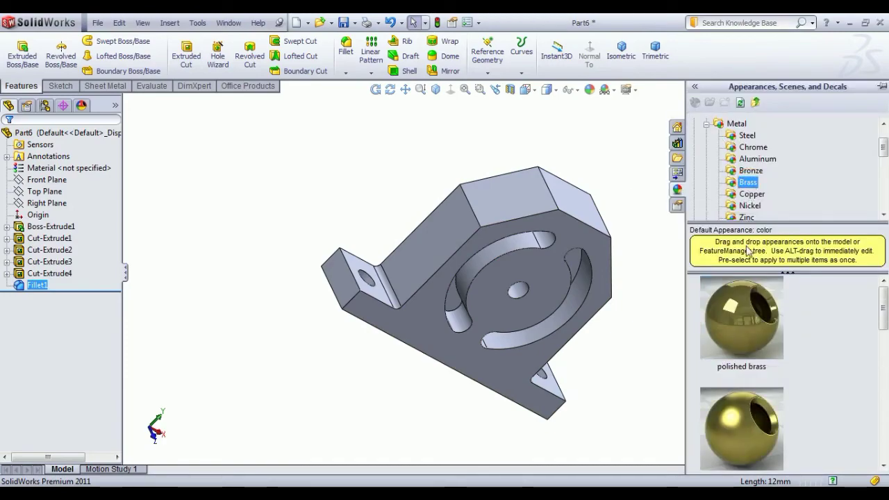
{"action": "left_click", "coordinate": [749, 330]}
{"action": "left_click", "coordinate": [49, 134]}
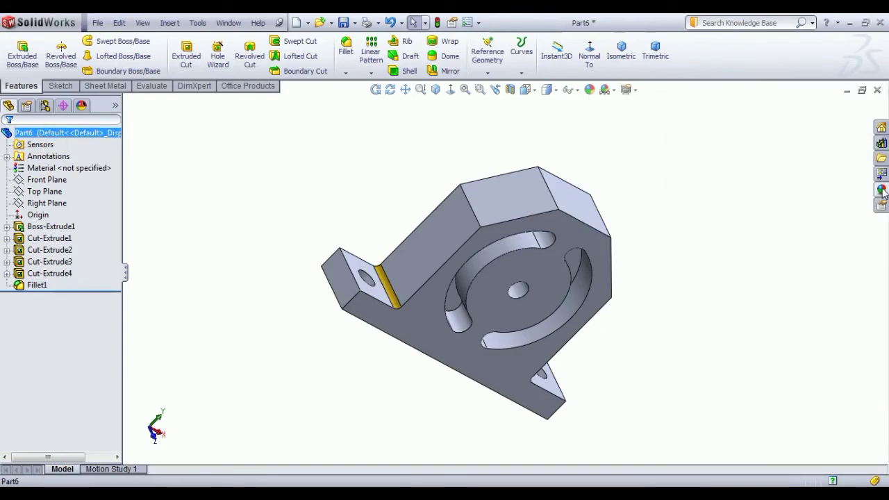
{"action": "left_click", "coordinate": [882, 190]}
{"action": "left_click", "coordinate": [760, 300]}
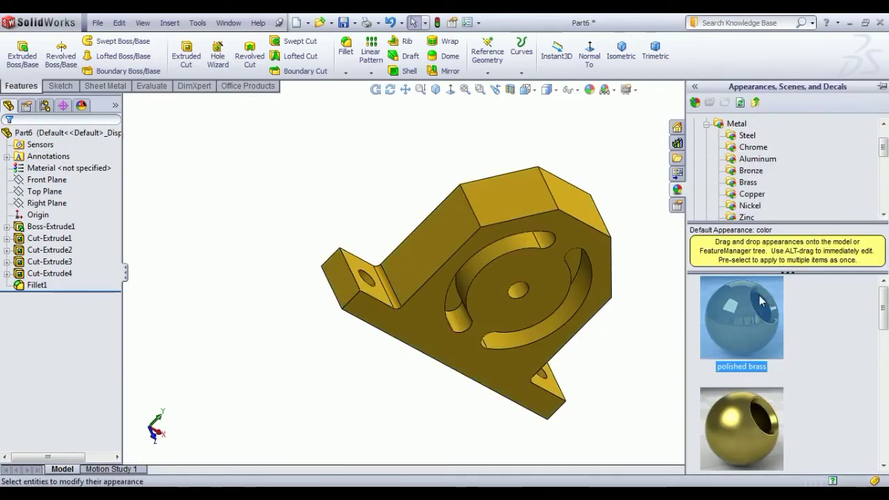
{"action": "left_click", "coordinate": [662, 309]}
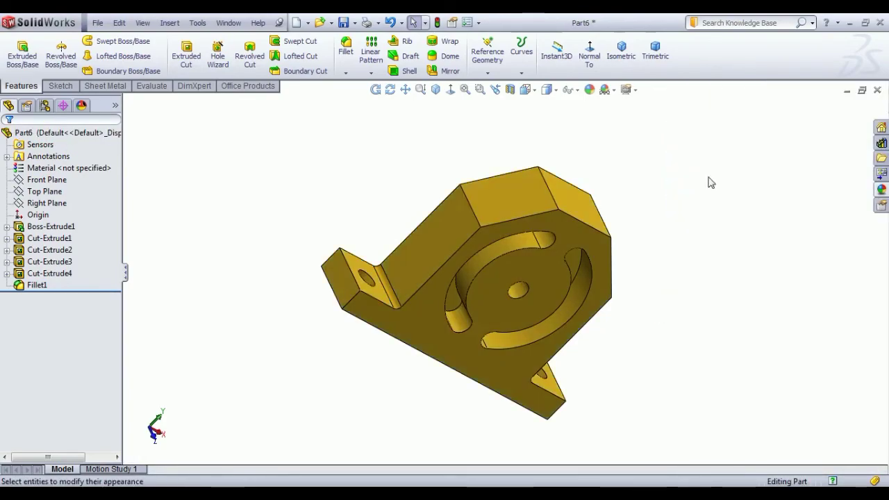
{"action": "left_click", "coordinate": [621, 50]}
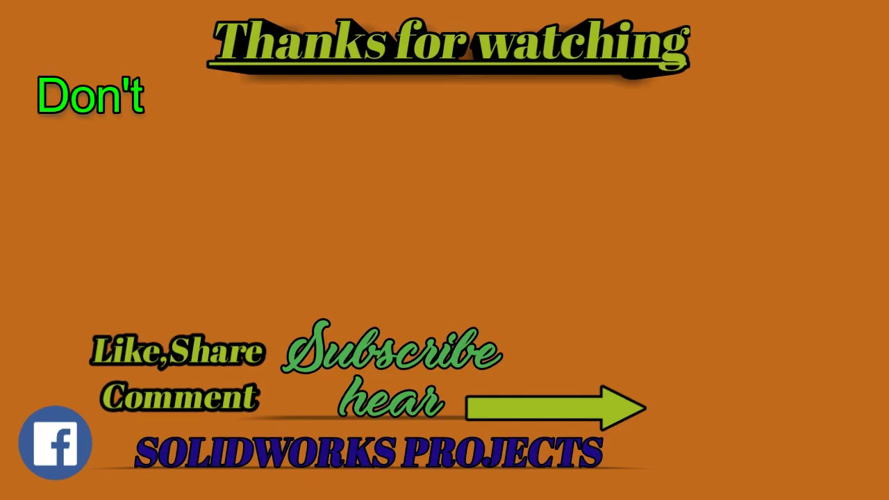